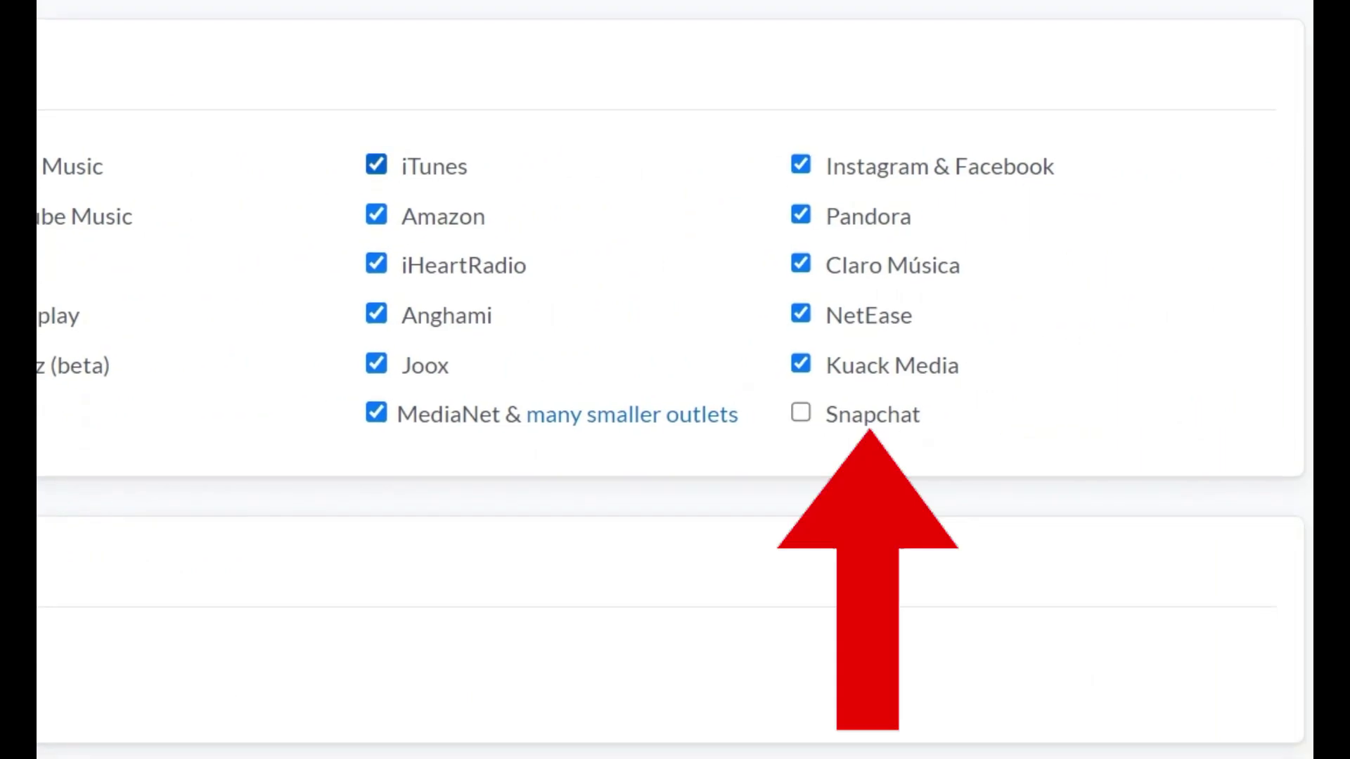
Step: Include Snapchat among the release's services and check the number-of-songs options for the single
{"action": "left_click", "coordinate": [801, 413]}
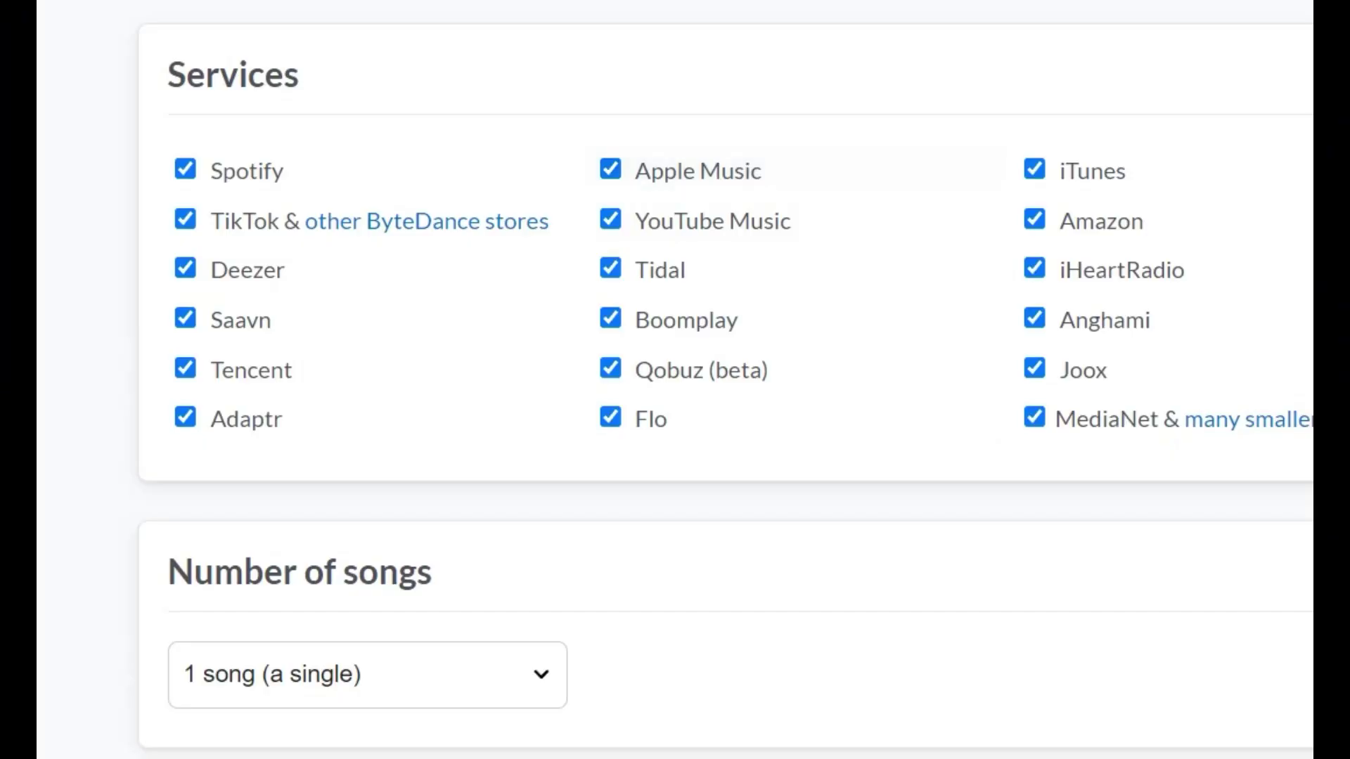
{"action": "scroll", "coordinate": [675, 379], "scroll_direction": "down", "scroll_amount": 4}
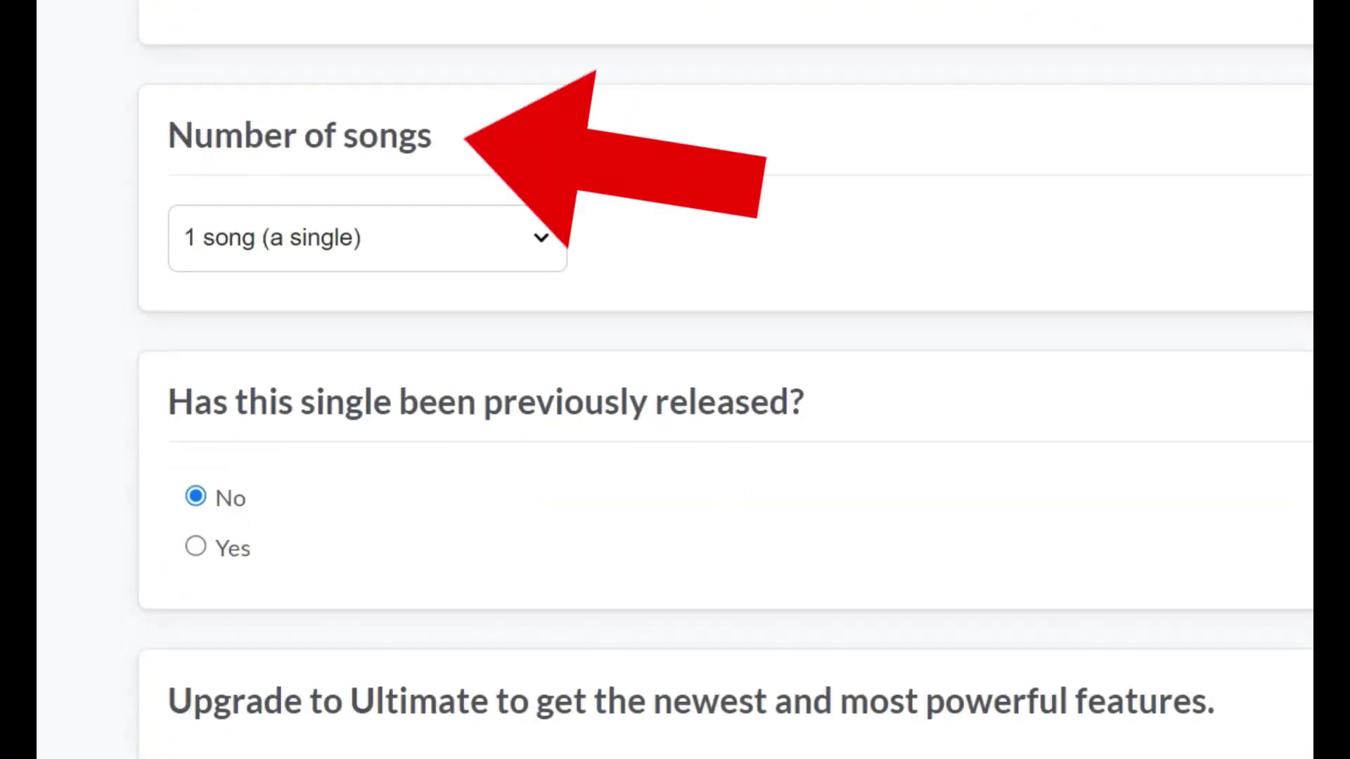
{"action": "left_click_drag", "start_coordinate": [432, 135], "coordinate": [168, 135]}
{"action": "left_click", "coordinate": [367, 238]}
{"action": "scroll", "coordinate": [356, 516], "scroll_direction": "down", "scroll_amount": 3}
{"action": "key", "text": "Escape"}
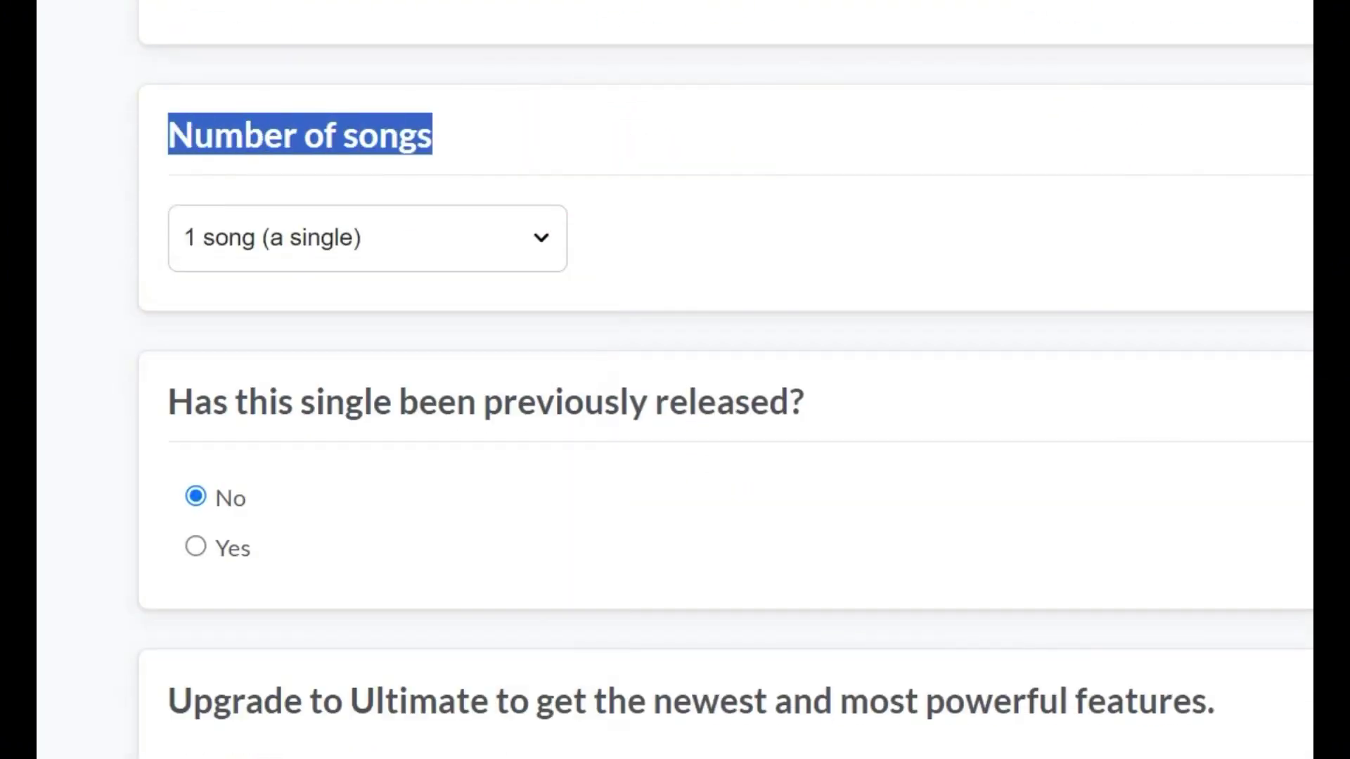
Step: Mark the single as previously released and set its original release year to 1980
{"action": "scroll", "coordinate": [675, 380], "scroll_direction": "down", "scroll_amount": 2}
{"action": "left_click_drag", "start_coordinate": [804, 256], "coordinate": [168, 256]}
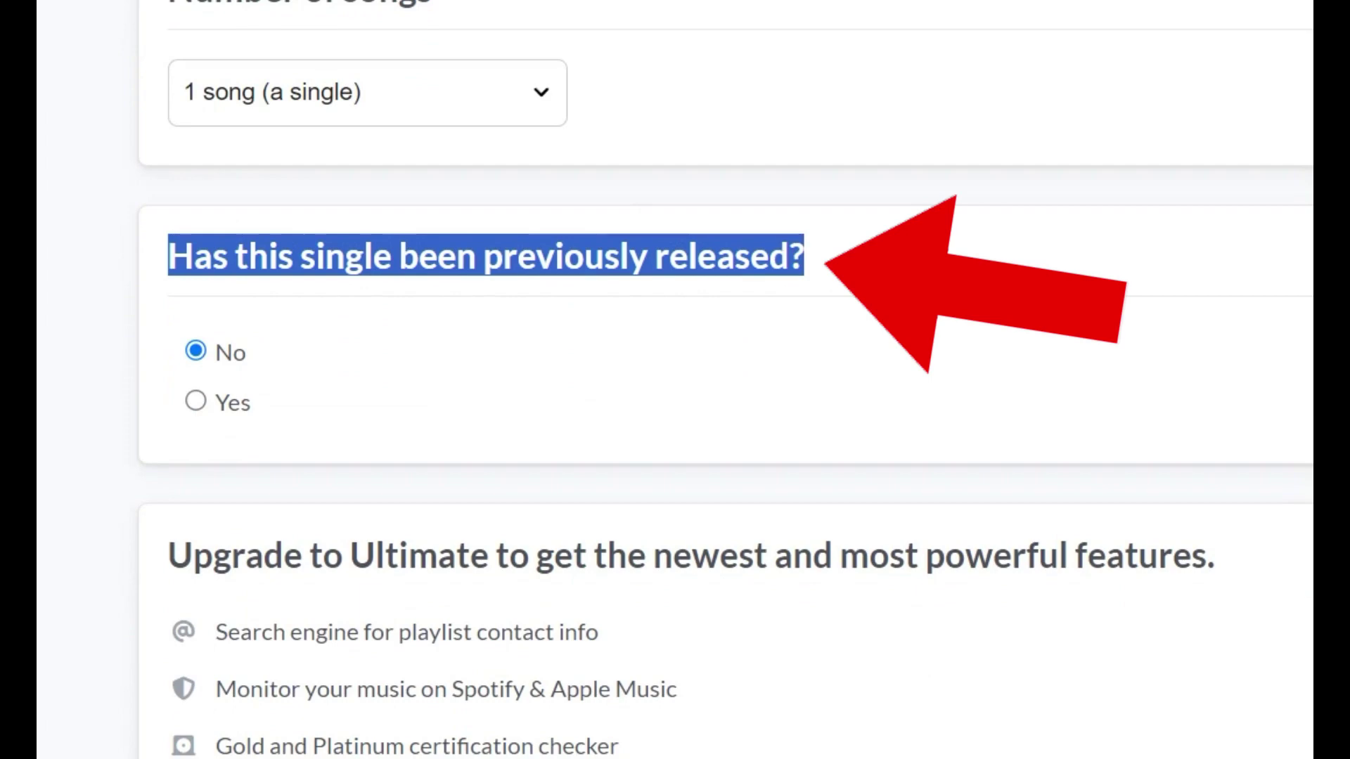
{"action": "left_click", "coordinate": [167, 256]}
{"action": "scroll", "coordinate": [675, 380], "scroll_direction": "down", "scroll_amount": 2}
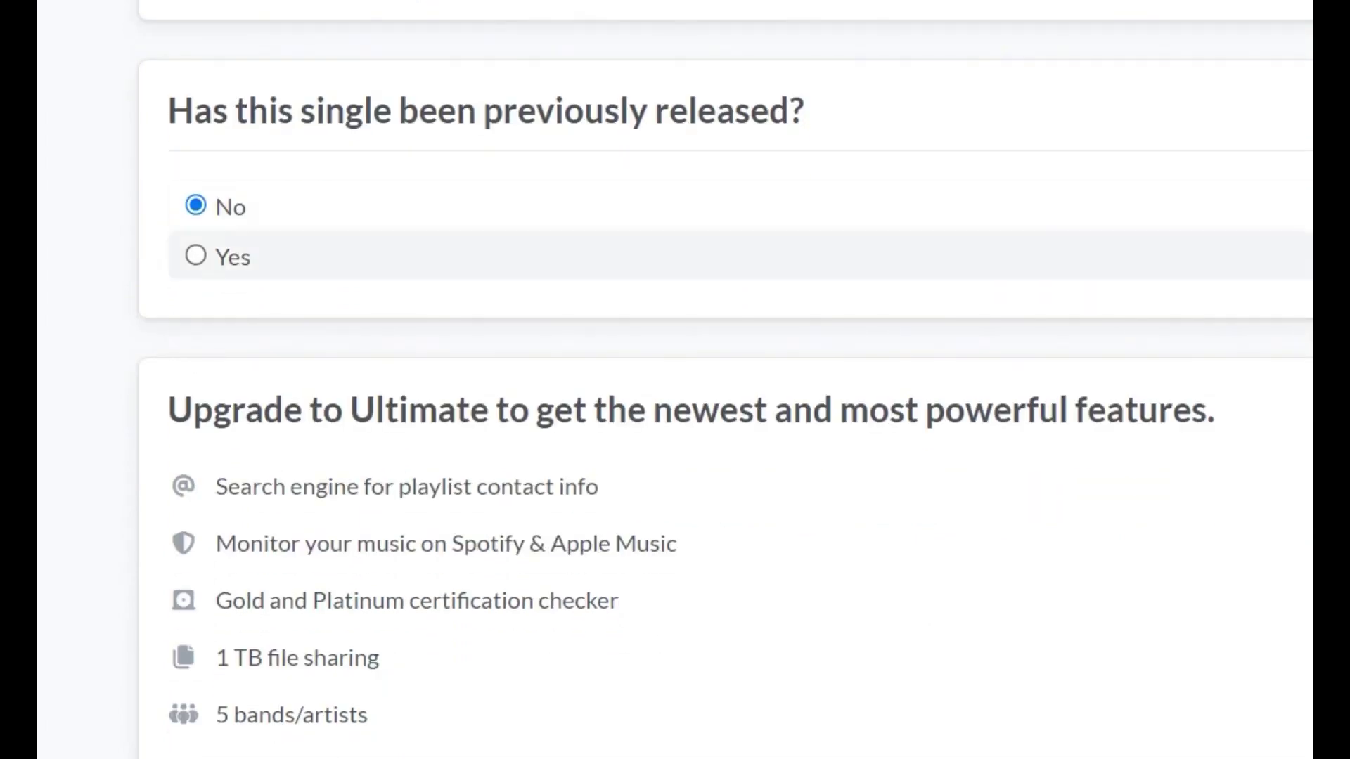
{"action": "left_click", "coordinate": [195, 255]}
{"action": "left_click", "coordinate": [627, 400]}
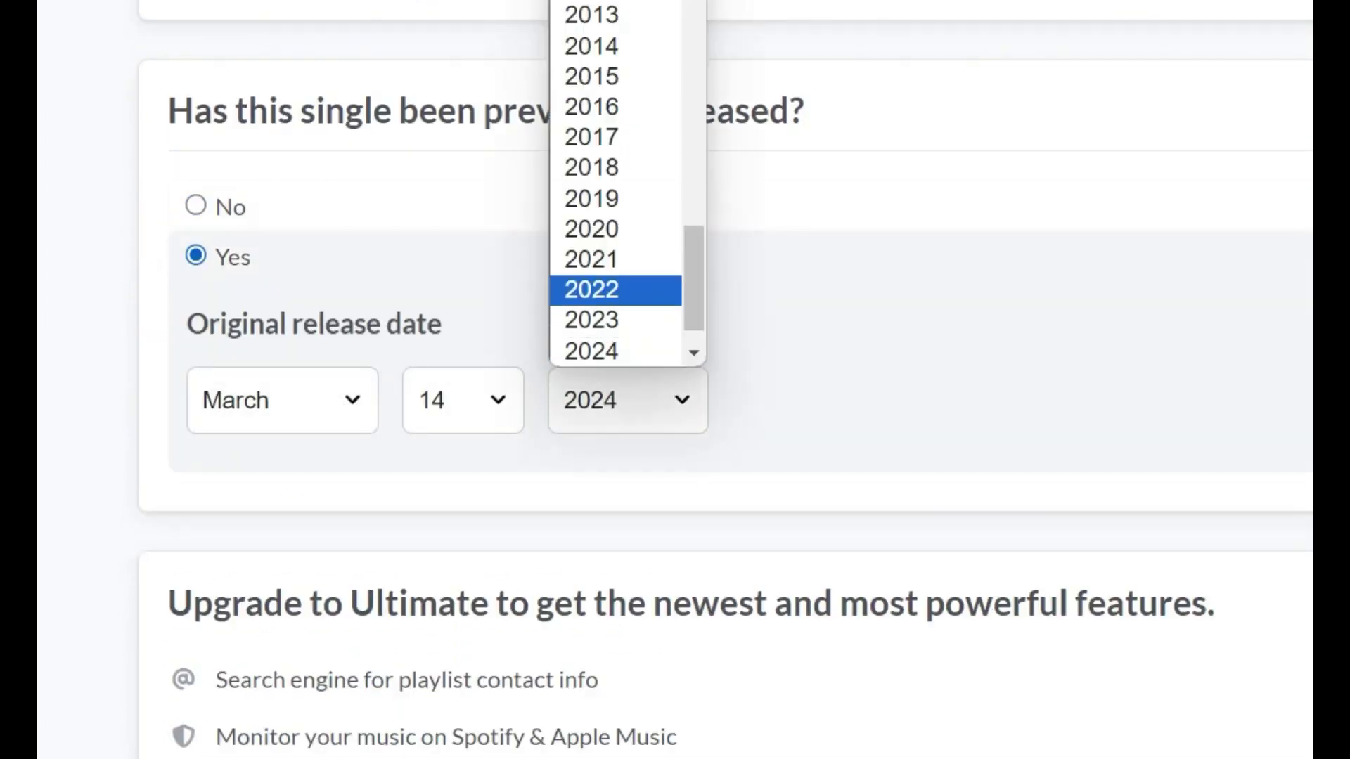
{"action": "scroll", "coordinate": [616, 274], "scroll_direction": "up", "scroll_amount": 7}
{"action": "left_click", "coordinate": [593, 173]}
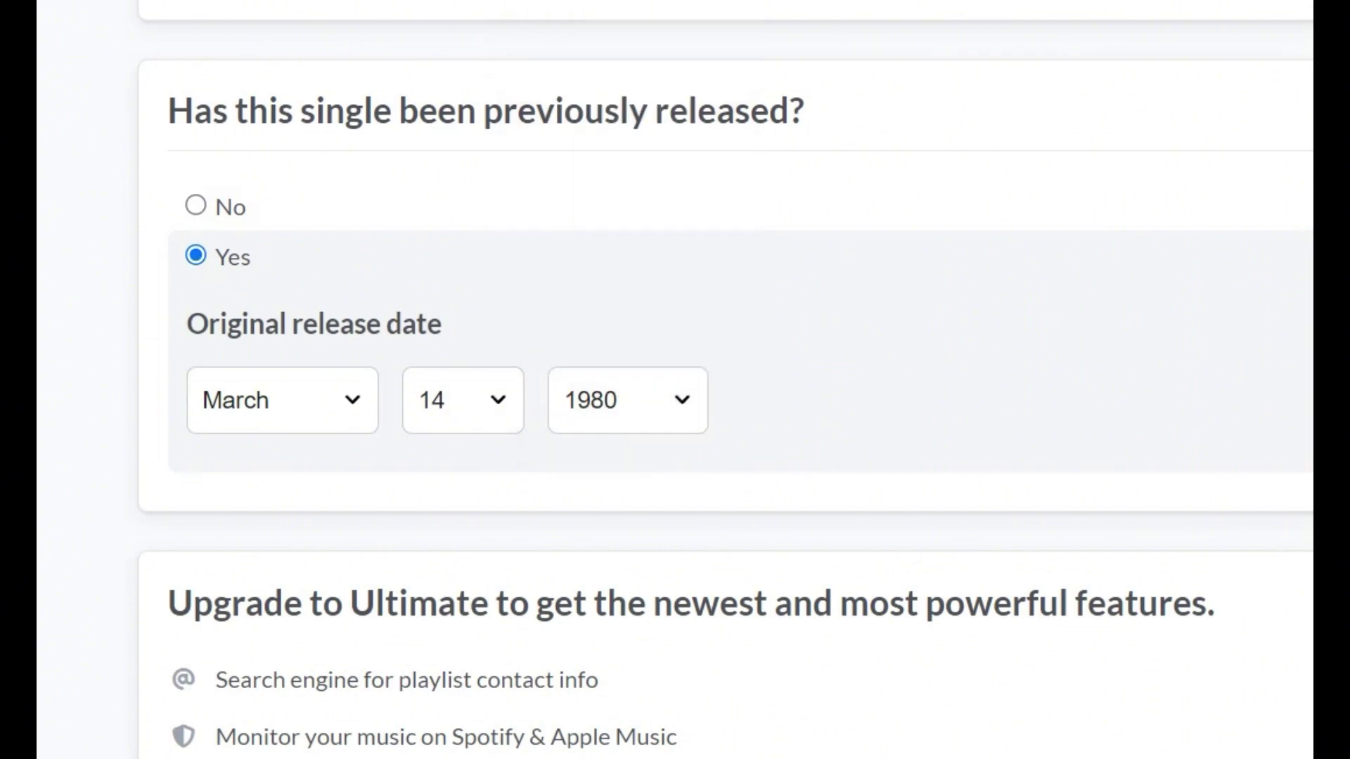
{"action": "scroll", "coordinate": [593, 173], "scroll_direction": "down", "scroll_amount": 1}
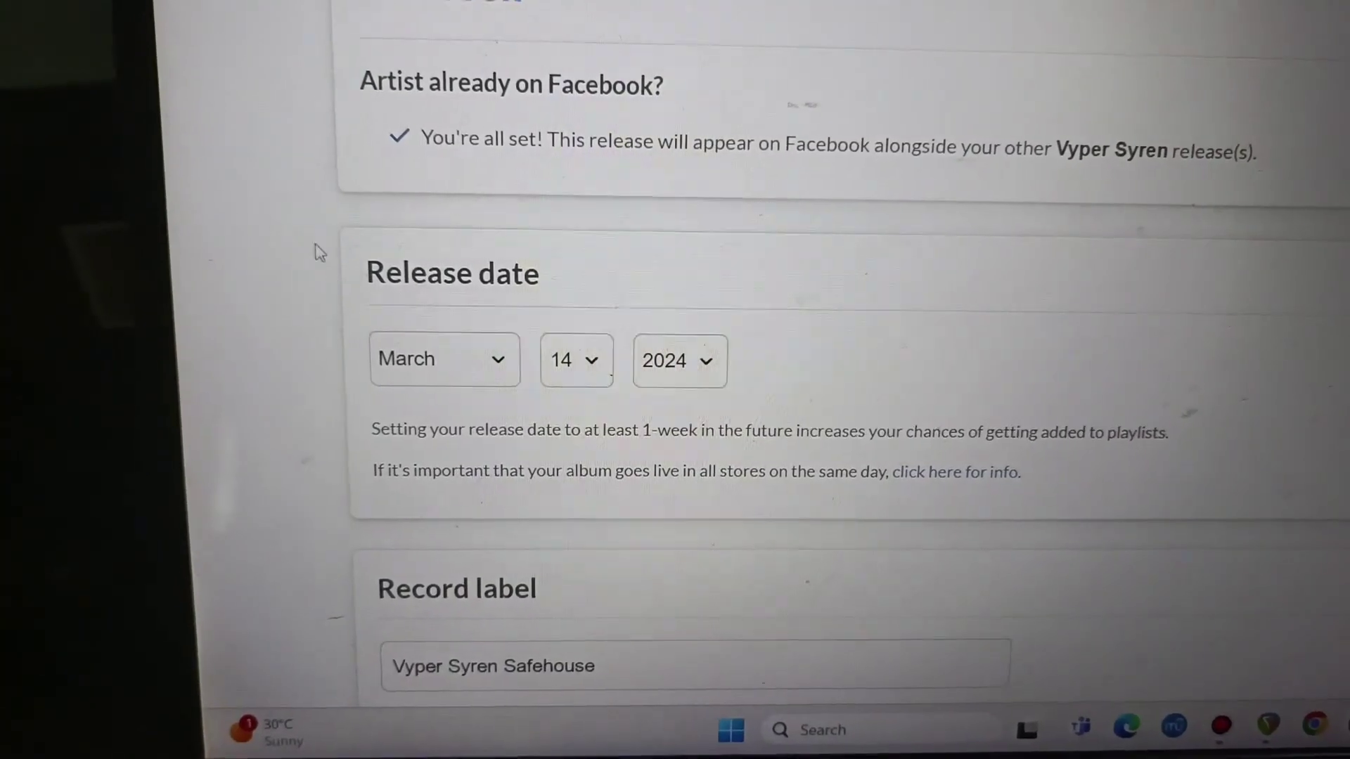
Step: Find the previous-release question above the release date, answer Yes, and set the original release year to 2013
{"action": "left_click_drag", "start_coordinate": [403, 281], "coordinate": [585, 301]}
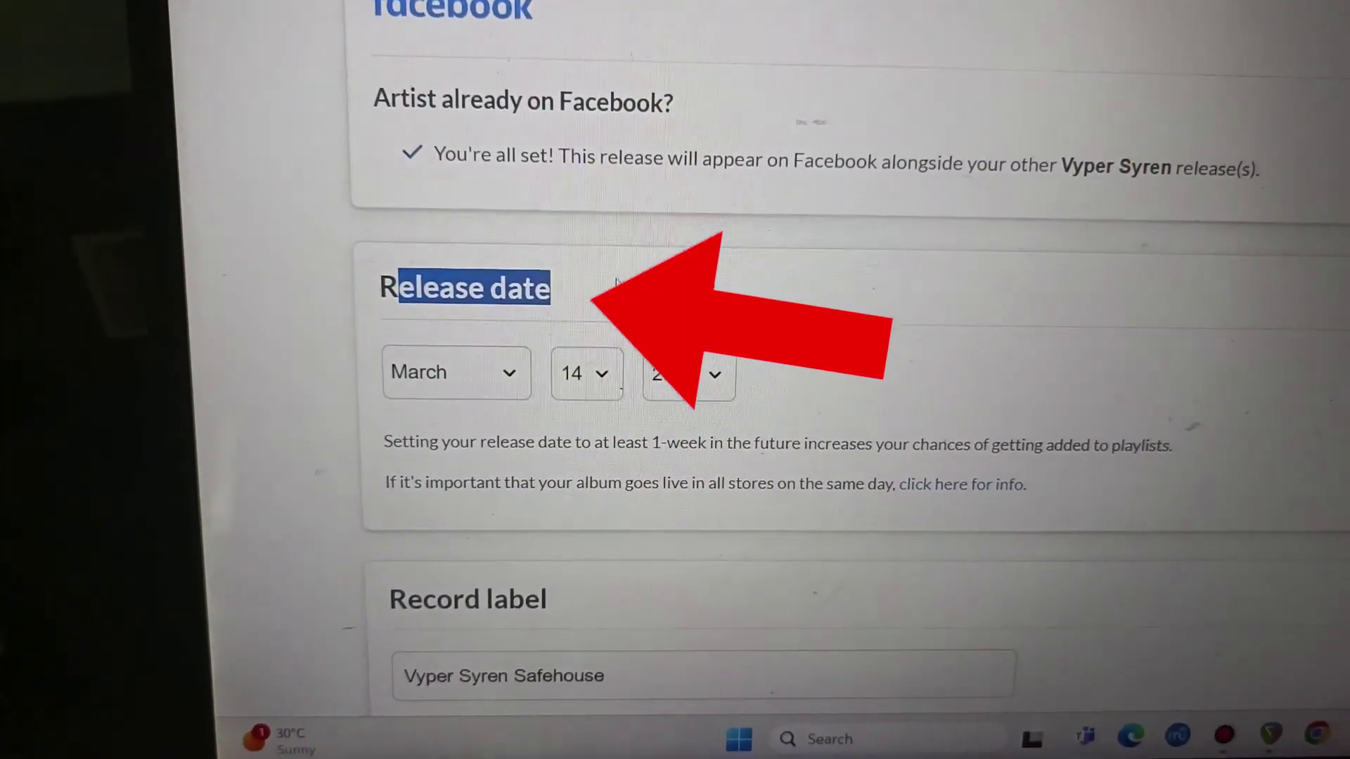
{"action": "scroll", "coordinate": [622, 278], "scroll_direction": "up", "scroll_amount": 10}
{"action": "scroll", "coordinate": [619, 278], "scroll_direction": "up", "scroll_amount": 15}
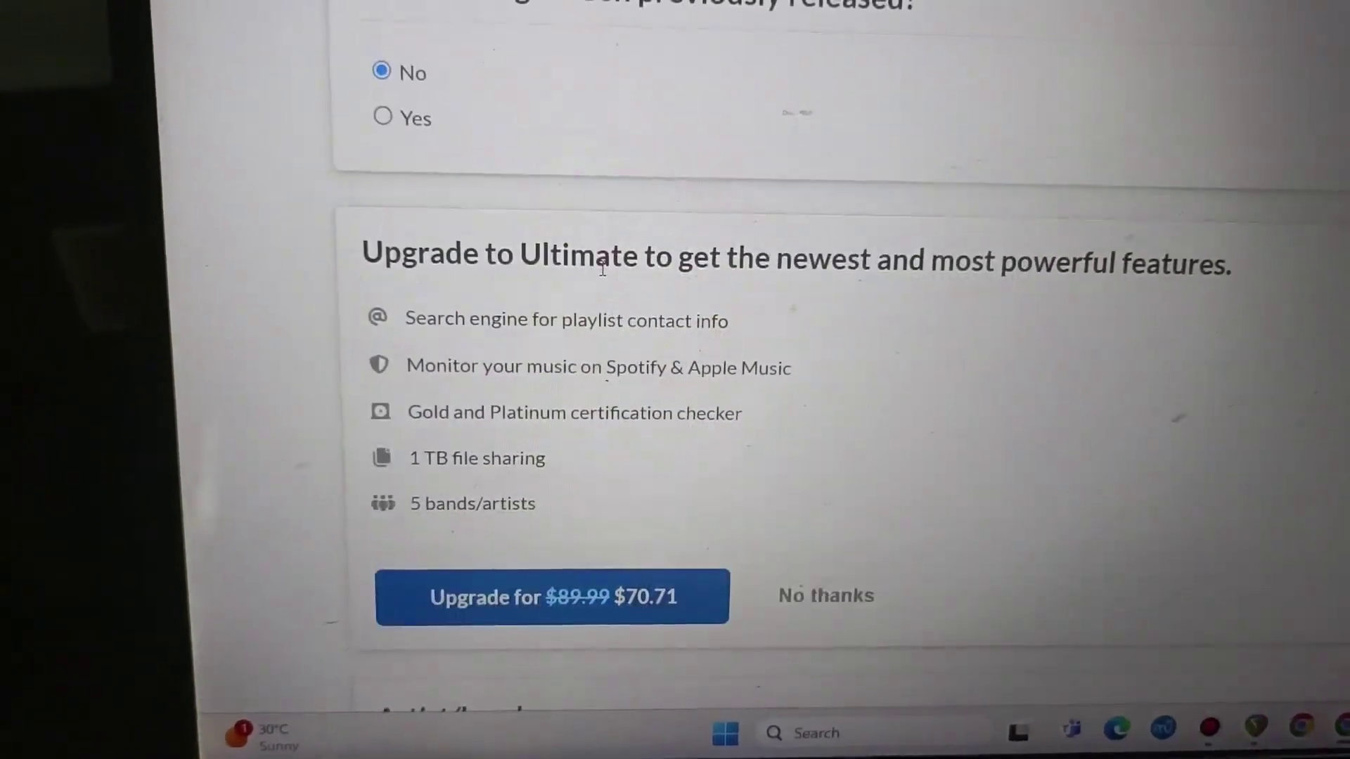
{"action": "left_click", "coordinate": [394, 383]}
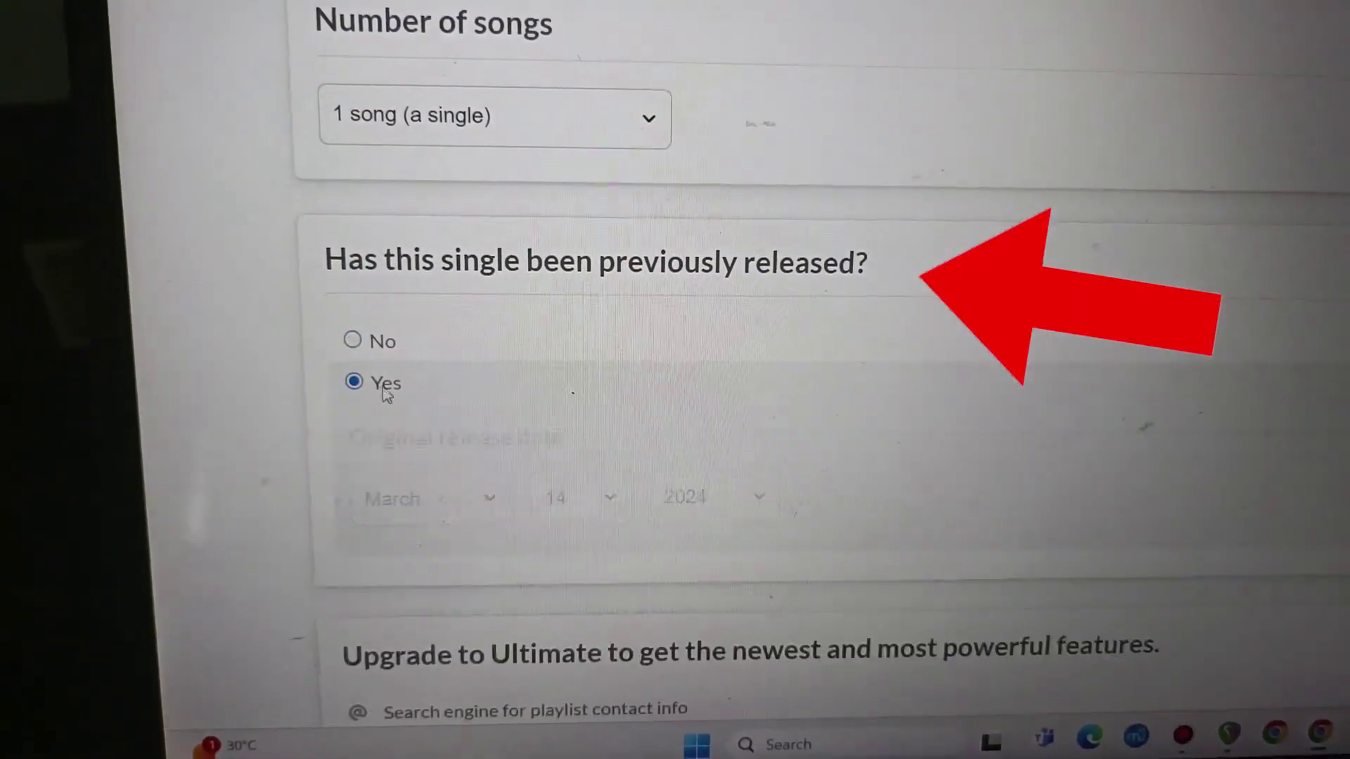
{"action": "left_click", "coordinate": [700, 490]}
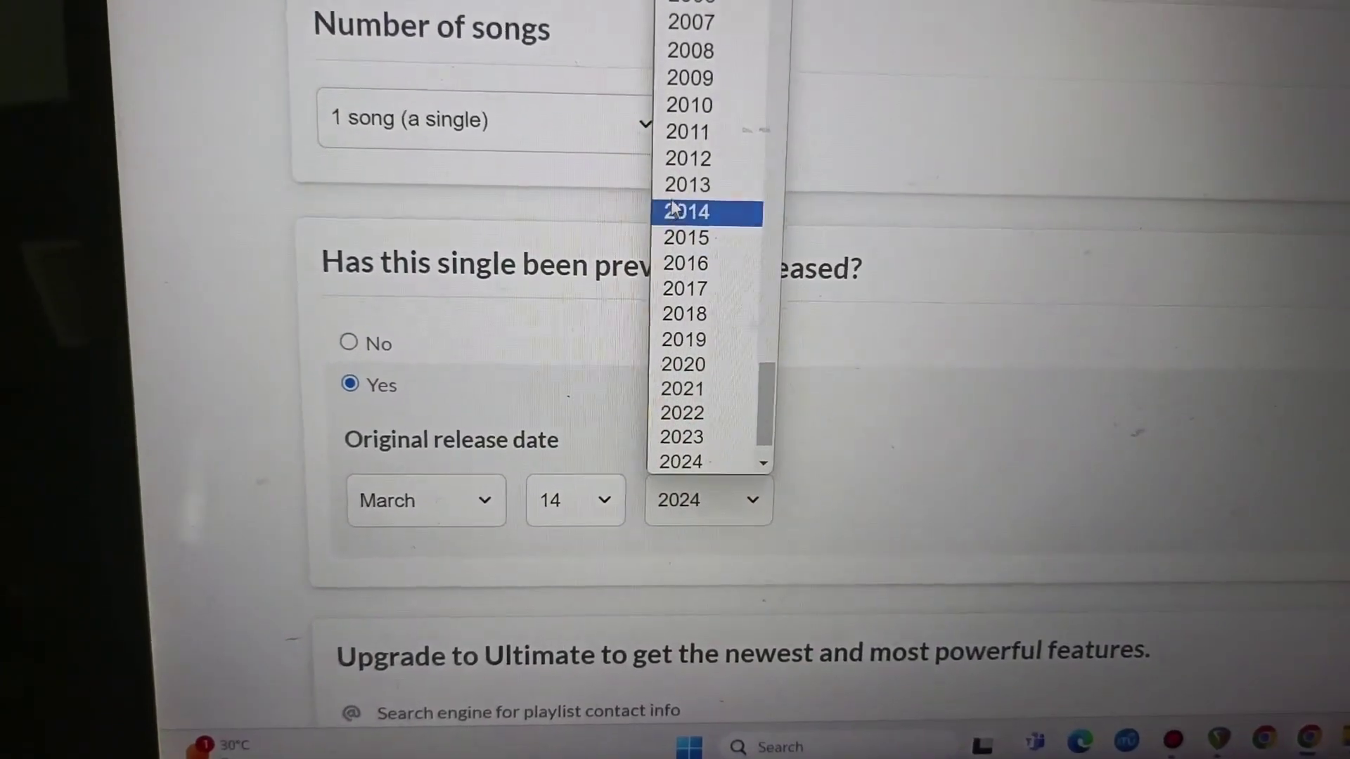
{"action": "left_click", "coordinate": [675, 183]}
{"action": "scroll", "coordinate": [678, 186], "scroll_direction": "down", "scroll_amount": 15}
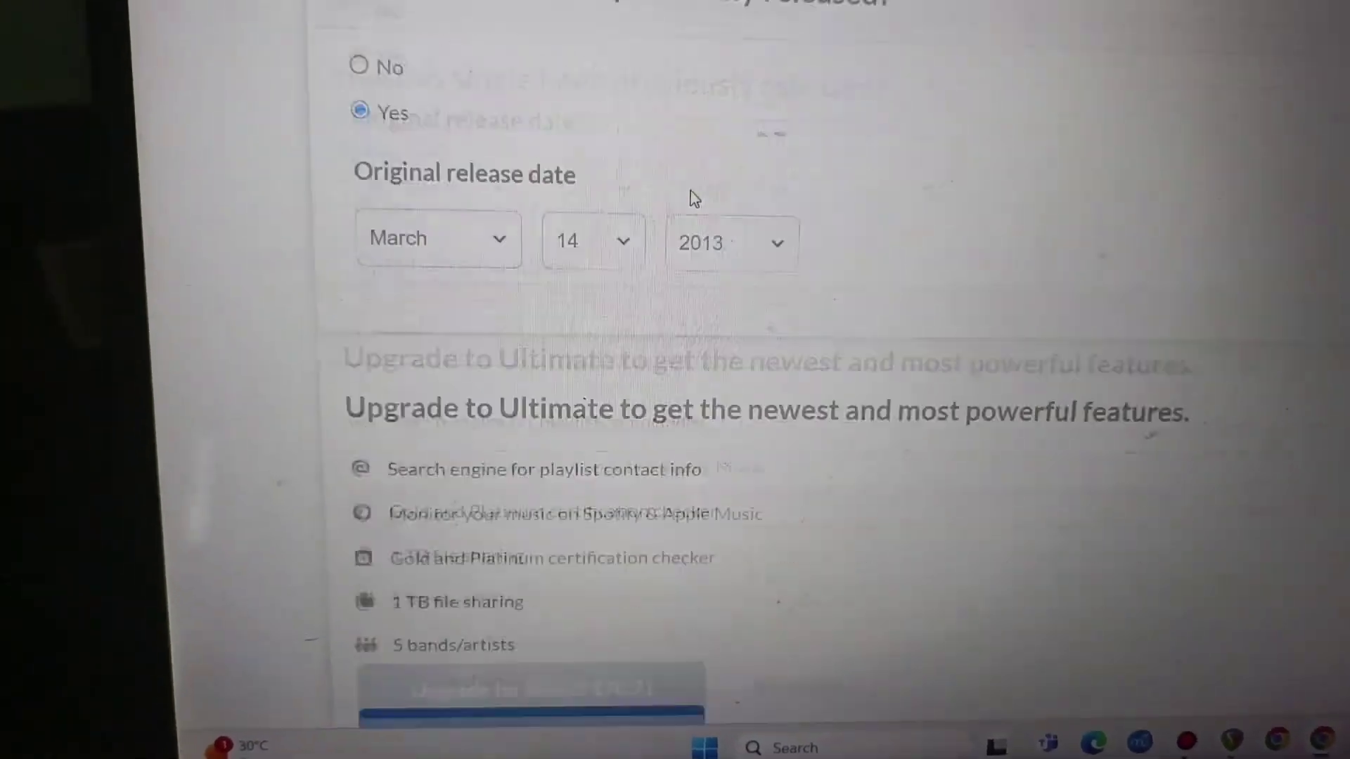
Step: Examine the sections between the original release date and the genre for a previously released single
{"action": "scroll", "coordinate": [682, 191], "scroll_direction": "down", "scroll_amount": 15}
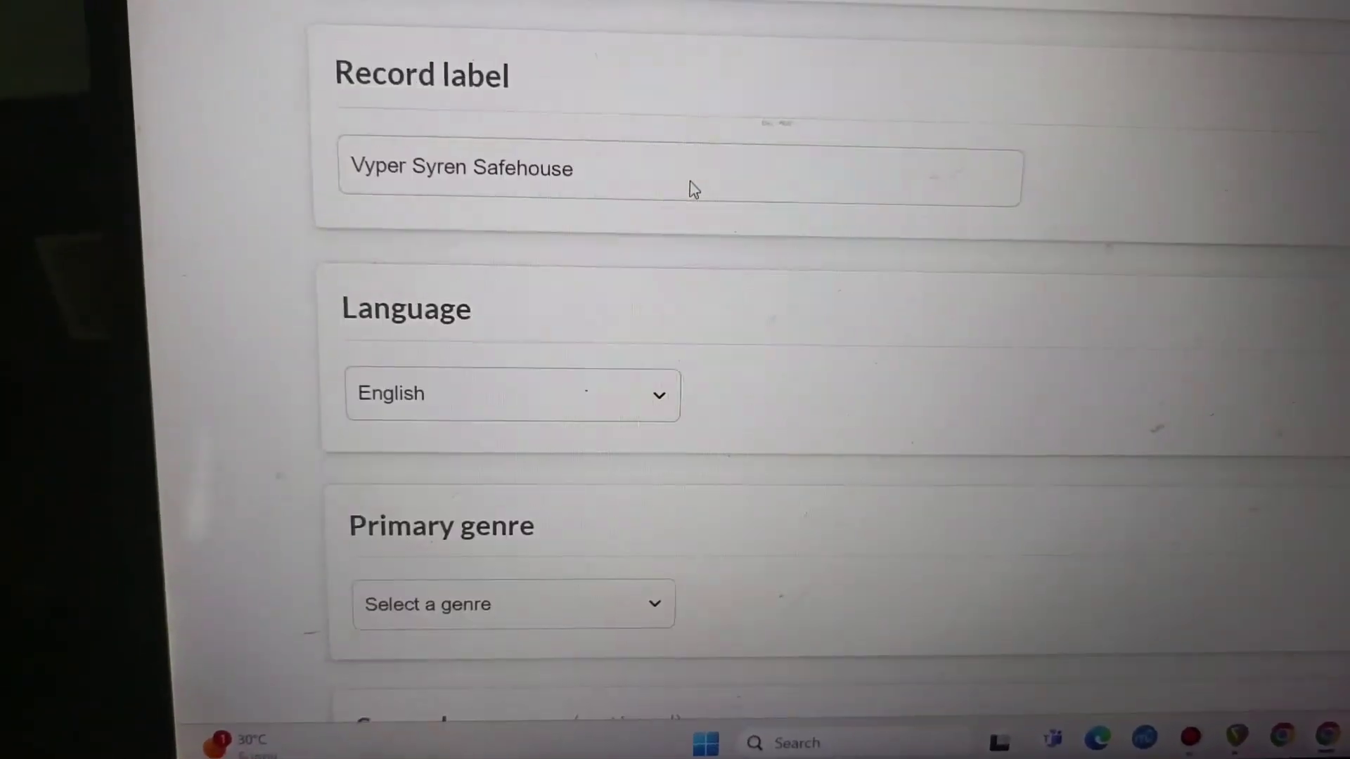
{"action": "scroll", "coordinate": [693, 204], "scroll_direction": "up", "scroll_amount": 4}
{"action": "scroll", "coordinate": [696, 204], "scroll_direction": "up", "scroll_amount": 4}
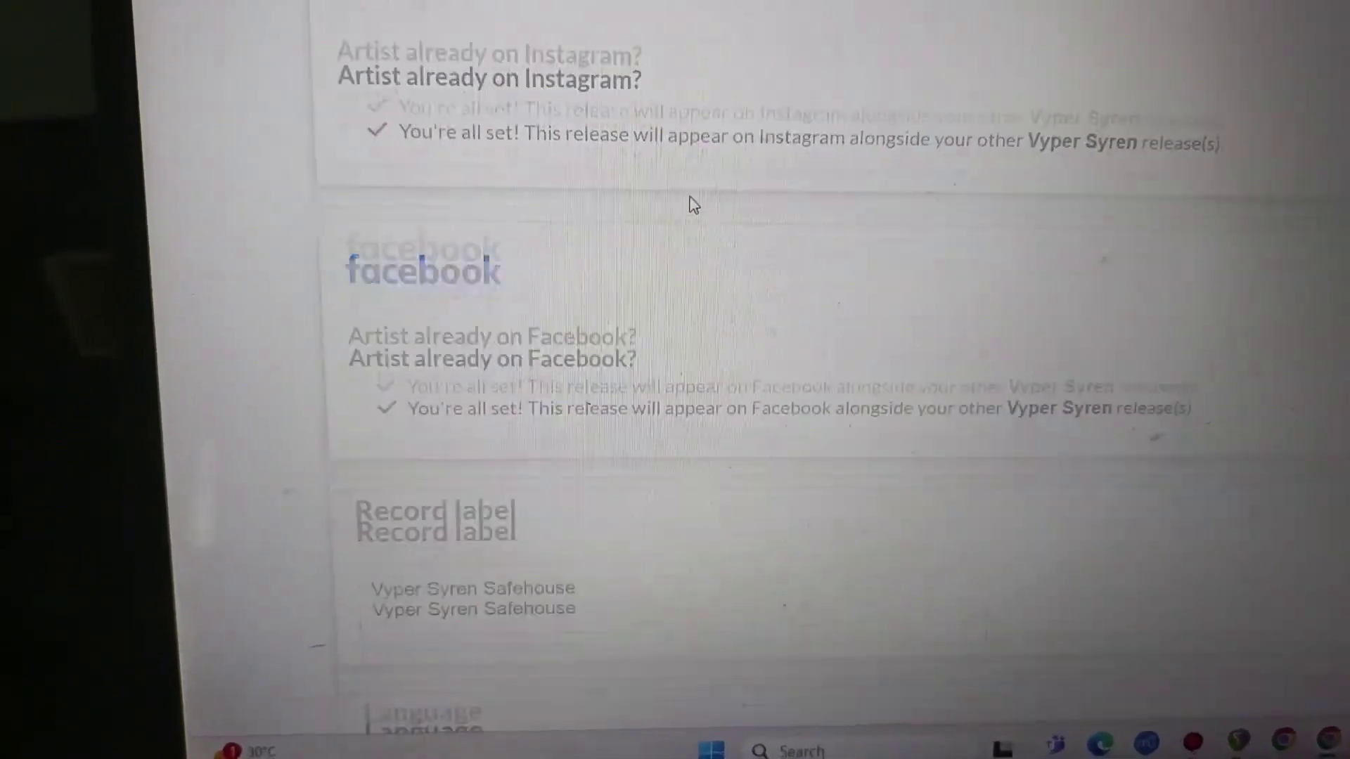
{"action": "scroll", "coordinate": [695, 201], "scroll_direction": "down", "scroll_amount": 8}
{"action": "scroll", "coordinate": [692, 204], "scroll_direction": "up", "scroll_amount": 4}
{"action": "scroll", "coordinate": [691, 206], "scroll_direction": "up", "scroll_amount": 10}
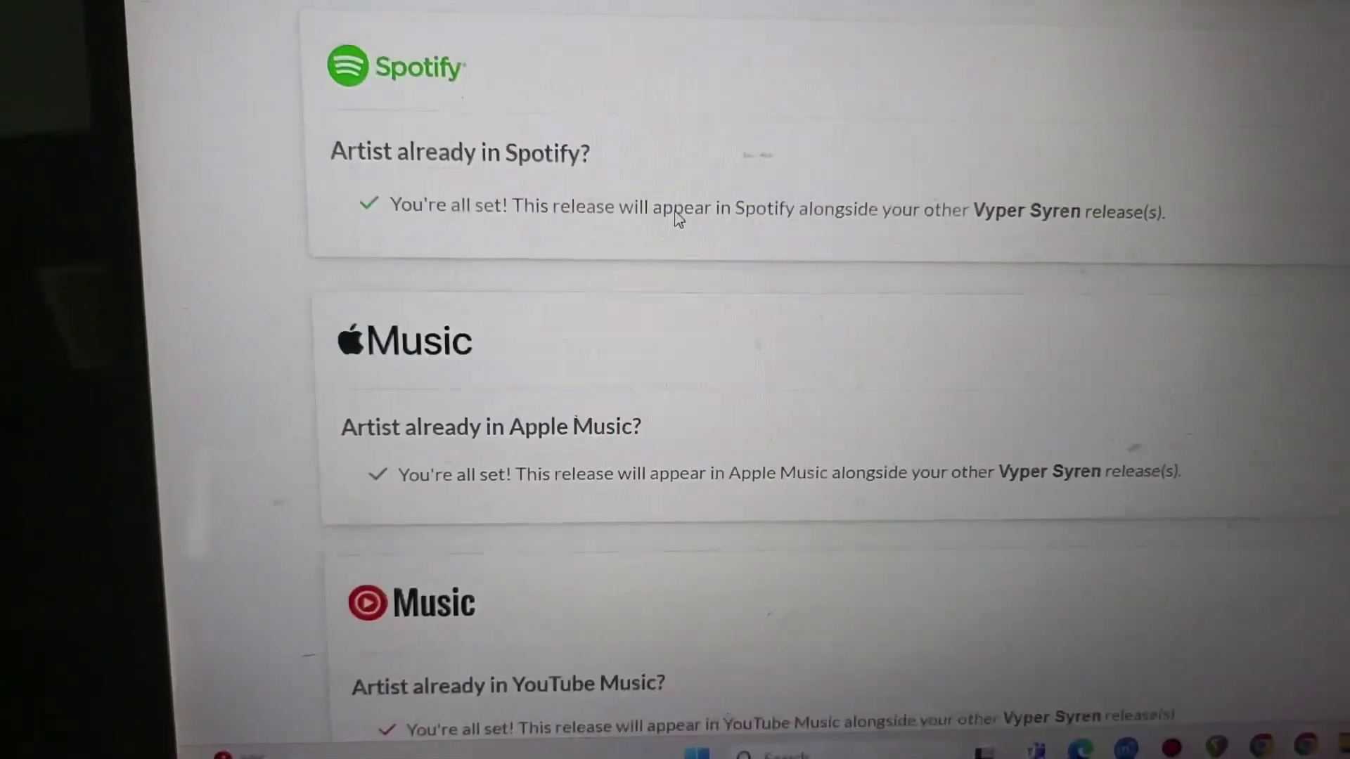
Step: Review the release date, the Spotify release time and time synchronization, and the preorder options
{"action": "scroll", "coordinate": [681, 211], "scroll_direction": "down", "scroll_amount": 8}
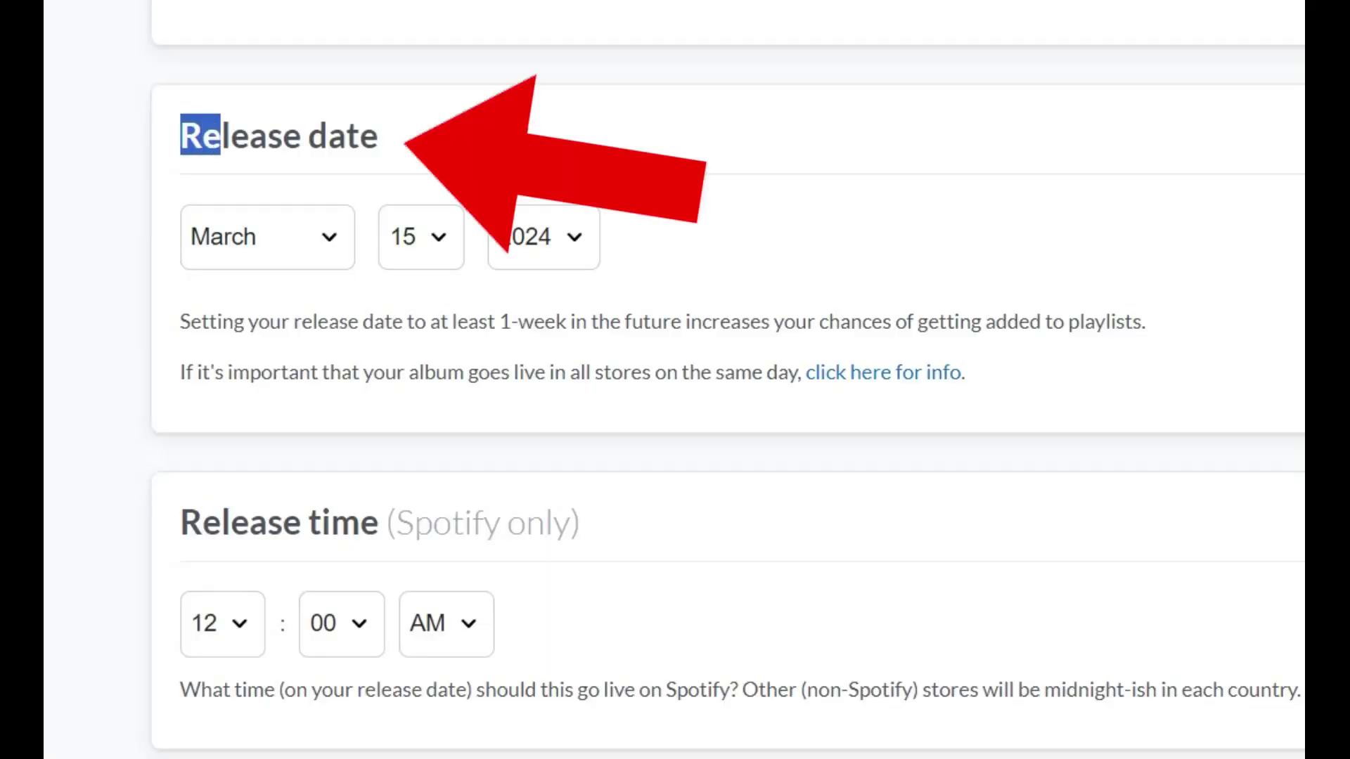
{"action": "scroll", "coordinate": [675, 380], "scroll_direction": "down", "scroll_amount": 4}
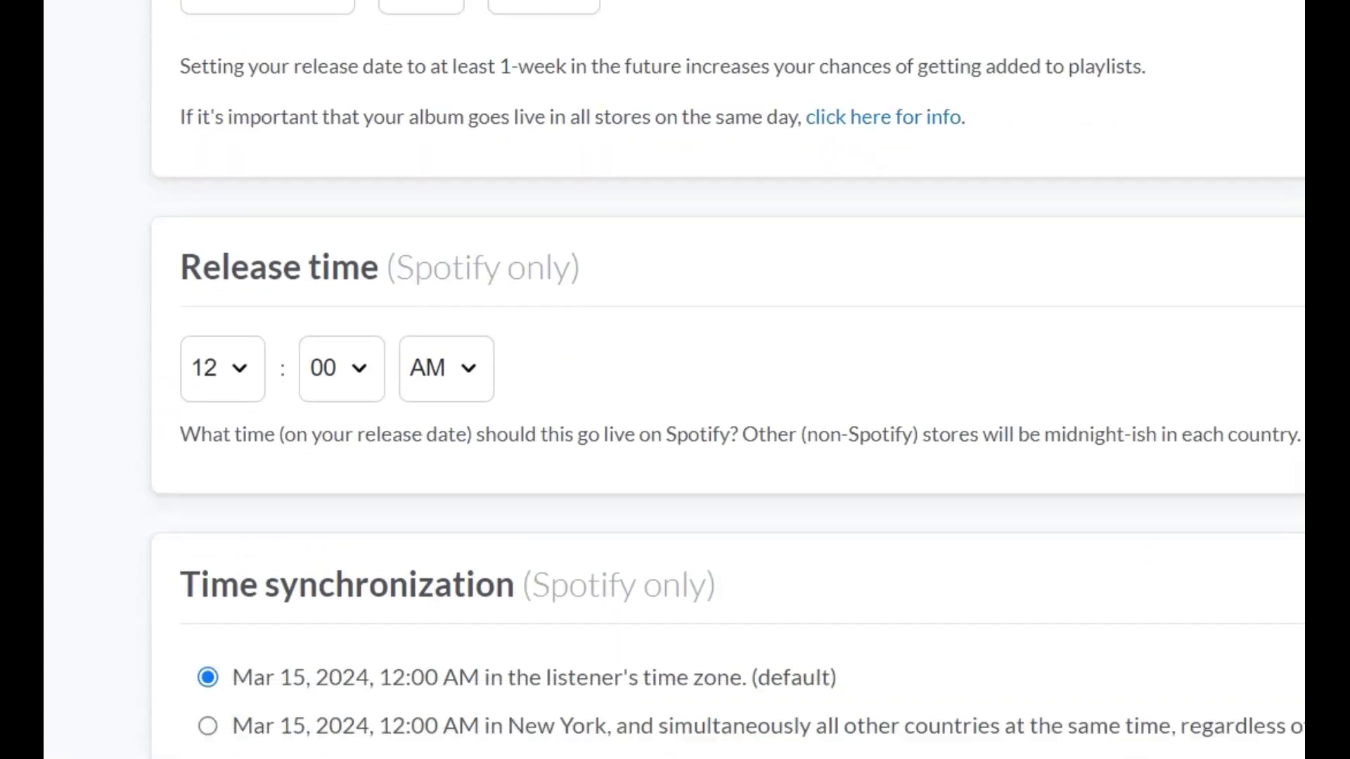
{"action": "scroll", "coordinate": [675, 380], "scroll_direction": "down", "scroll_amount": 2}
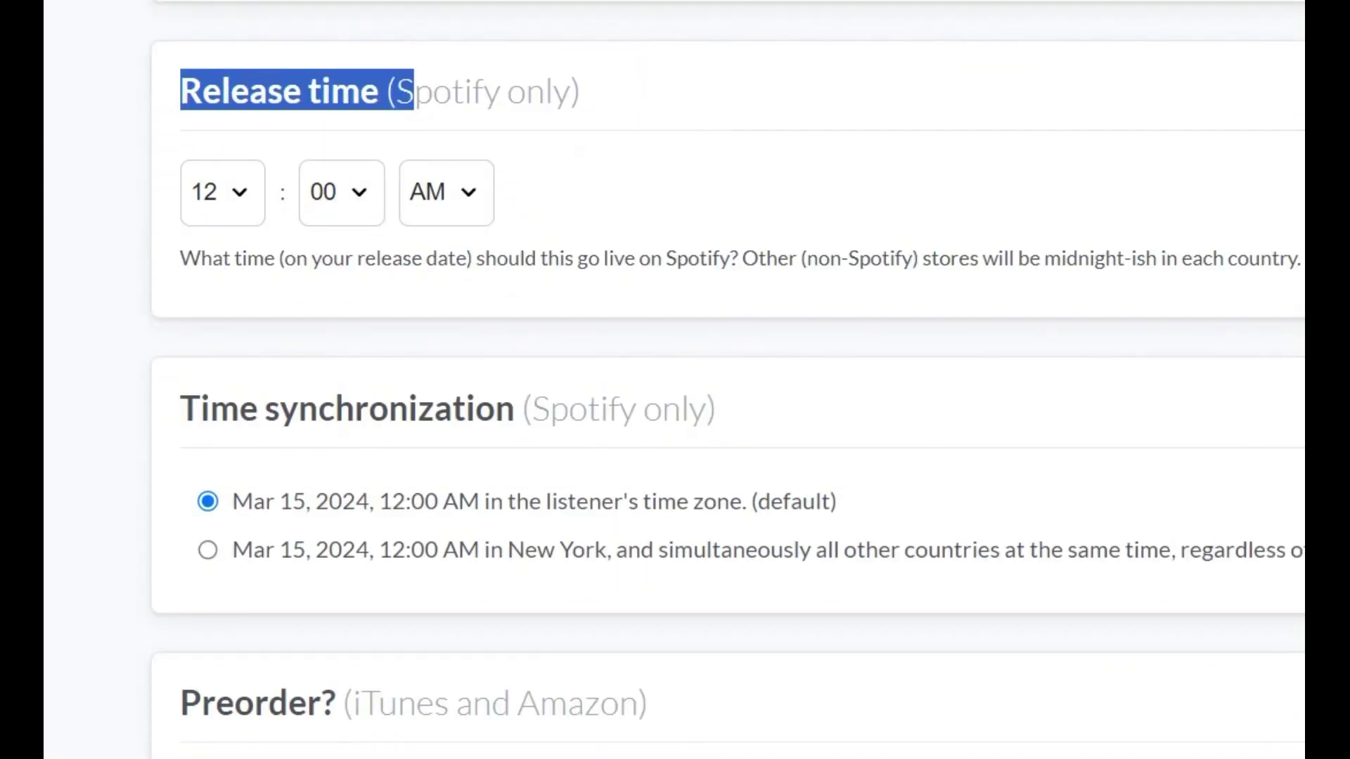
{"action": "scroll", "coordinate": [675, 379], "scroll_direction": "down", "scroll_amount": 4}
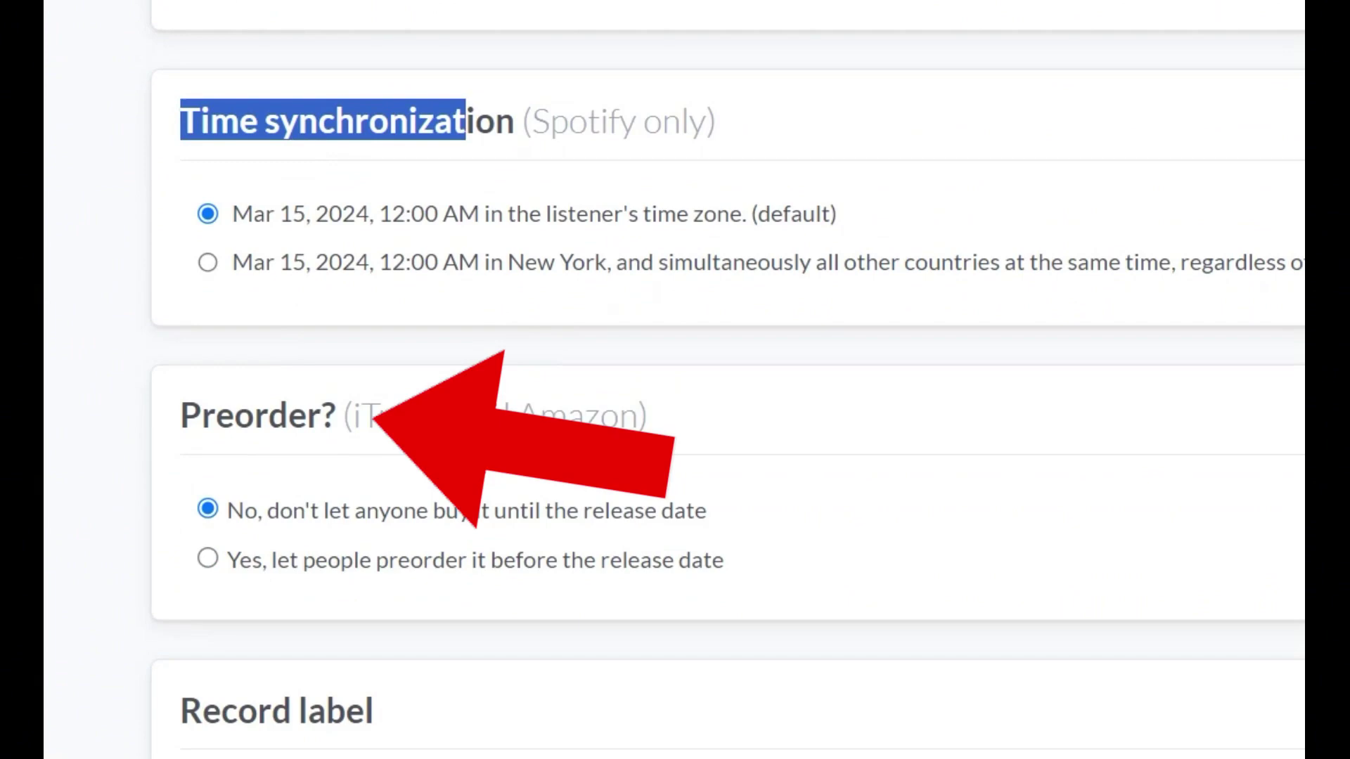
{"action": "scroll", "coordinate": [675, 380], "scroll_direction": "up", "scroll_amount": 5}
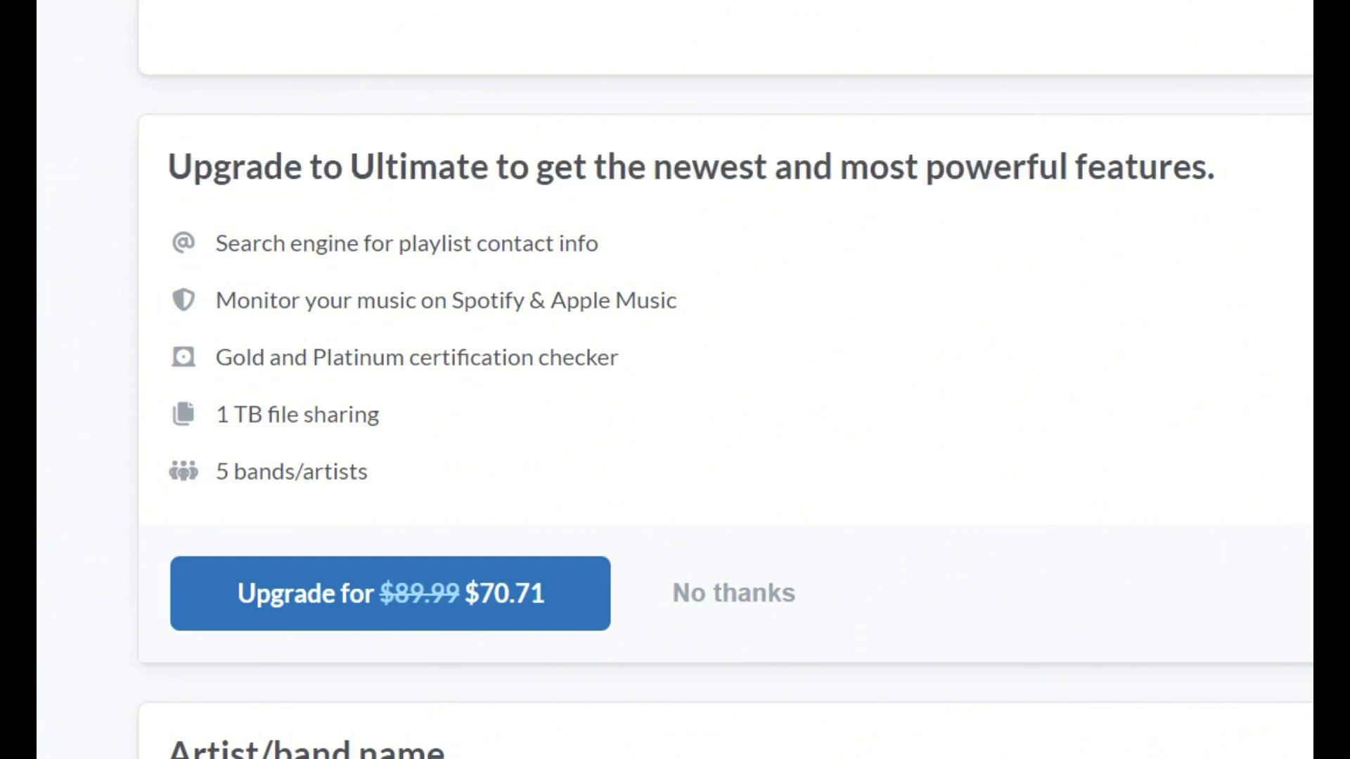
Step: Review the artist/band name and the existing-artist sections for Spotify, Apple Music, YouTube Music, Instagram and Facebook
{"action": "scroll", "coordinate": [675, 379], "scroll_direction": "down", "scroll_amount": 6}
{"action": "scroll", "coordinate": [675, 379], "scroll_direction": "down", "scroll_amount": 2}
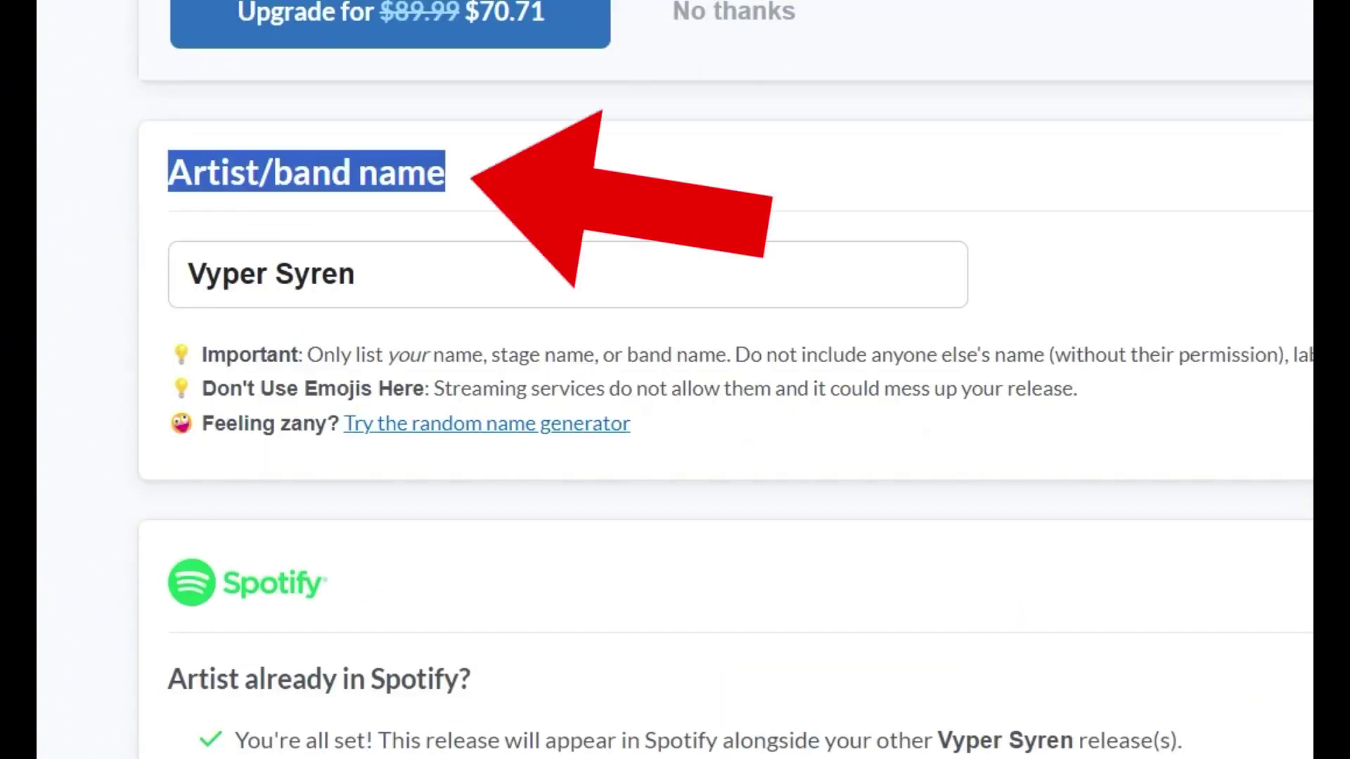
{"action": "scroll", "coordinate": [675, 380], "scroll_direction": "down", "scroll_amount": 8}
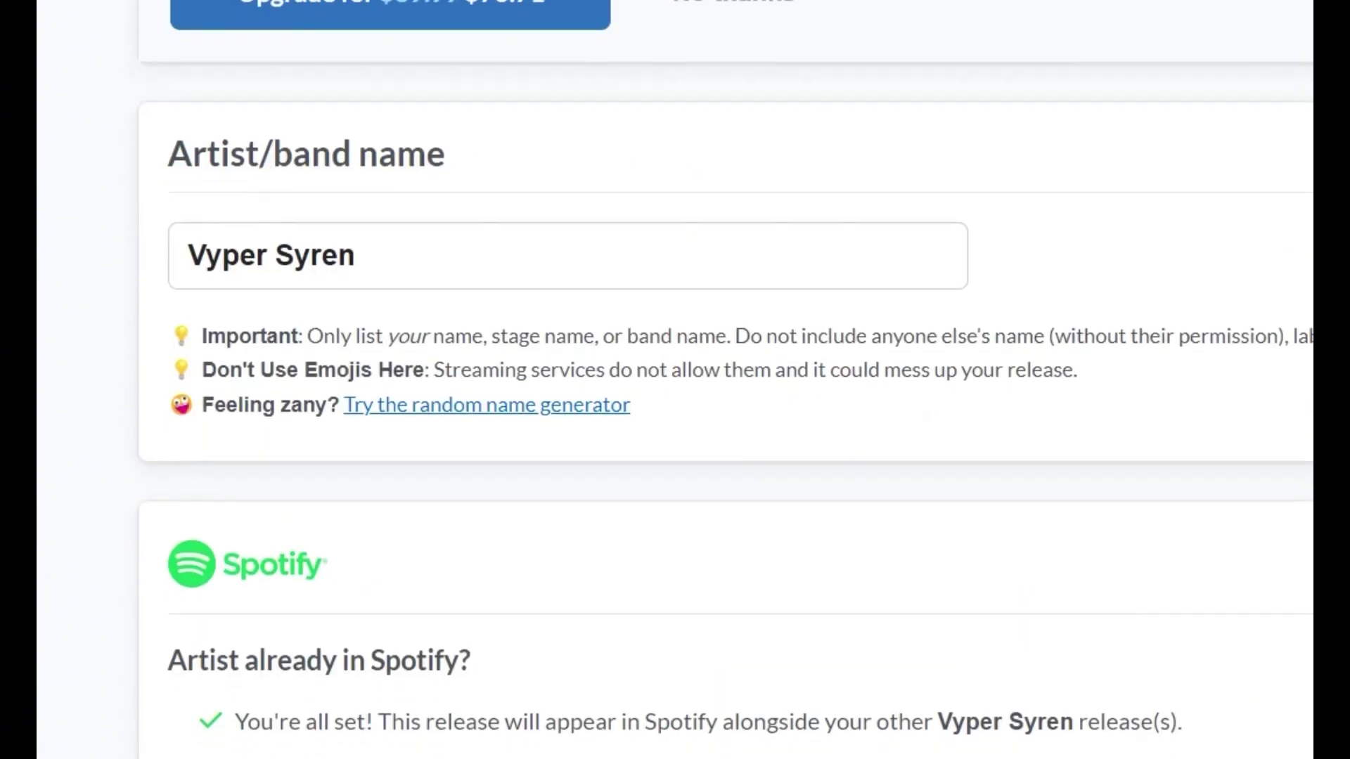
{"action": "scroll", "coordinate": [675, 379], "scroll_direction": "down", "scroll_amount": 10}
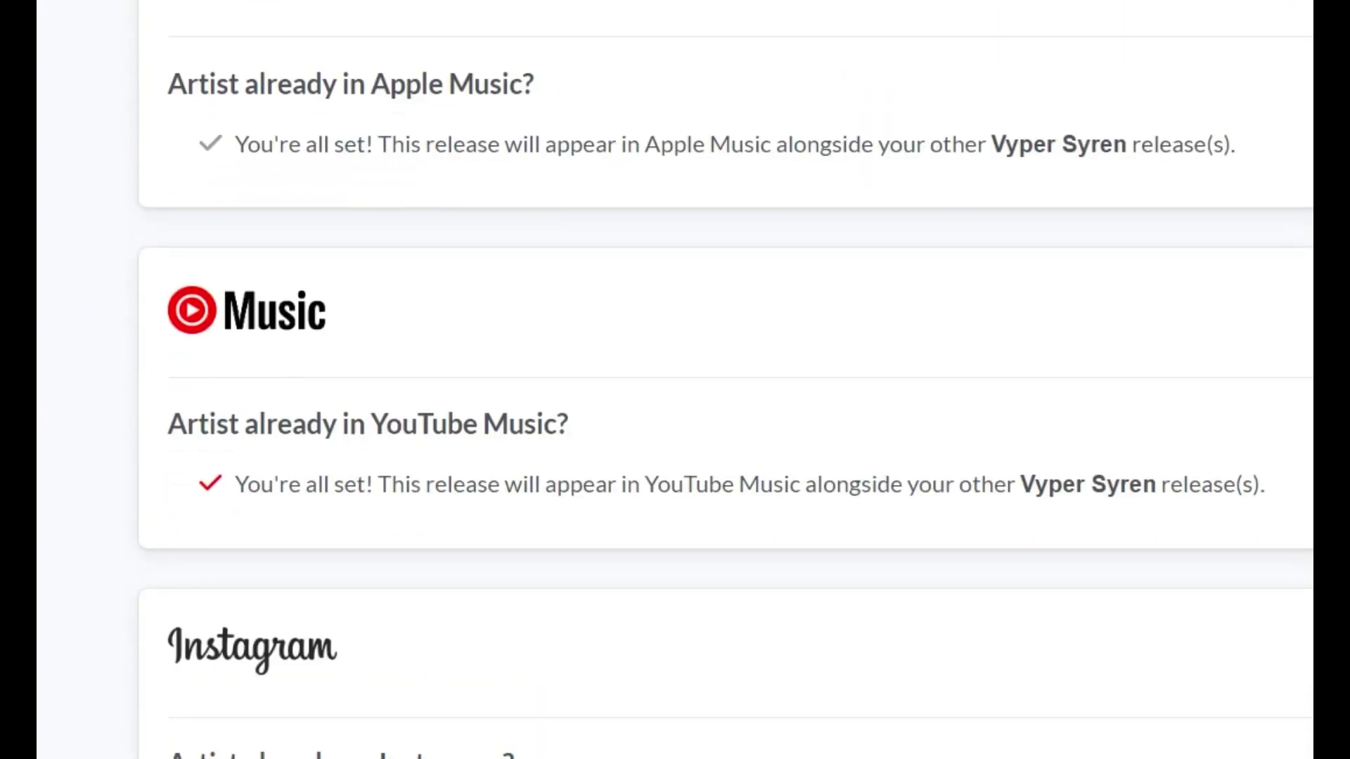
{"action": "scroll", "coordinate": [675, 380], "scroll_direction": "down", "scroll_amount": 6}
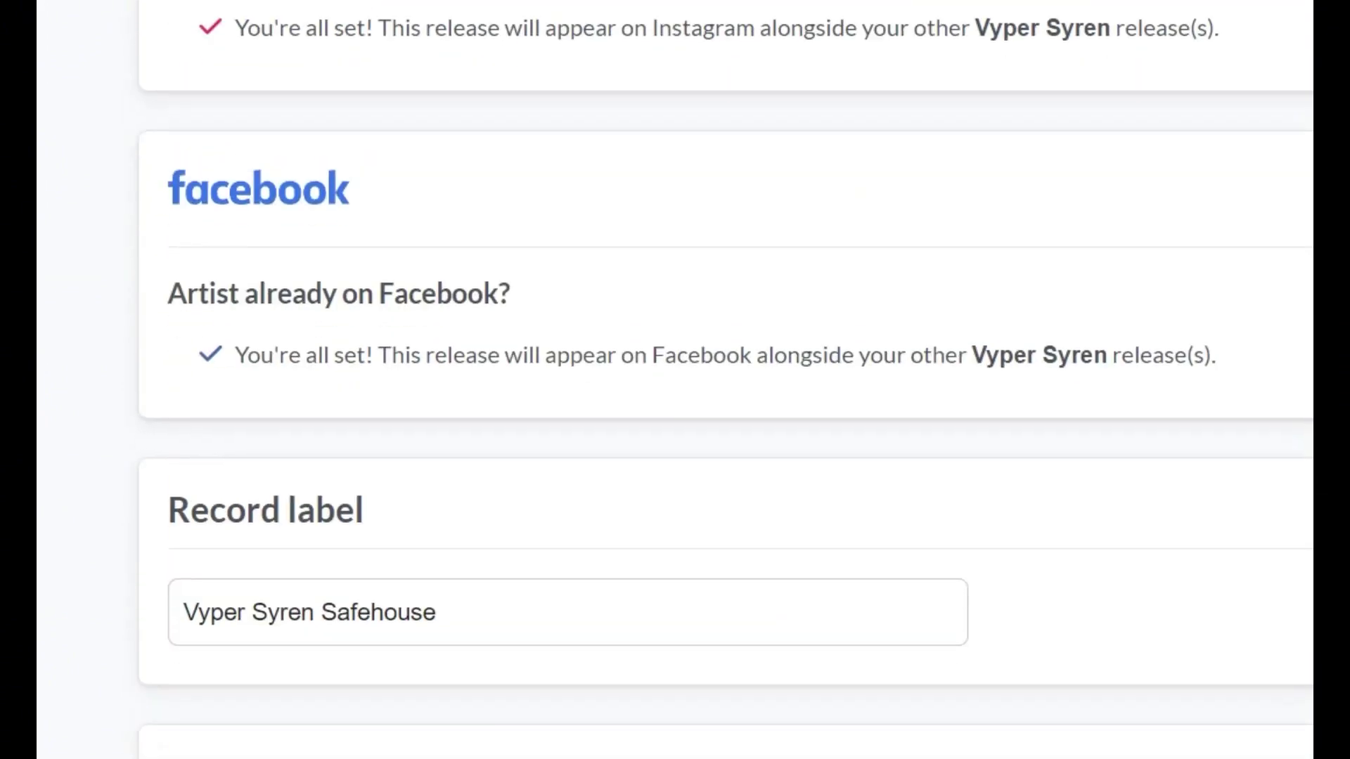
{"action": "scroll", "coordinate": [675, 380], "scroll_direction": "up", "scroll_amount": 8}
{"action": "scroll", "coordinate": [675, 379], "scroll_direction": "up", "scroll_amount": 8}
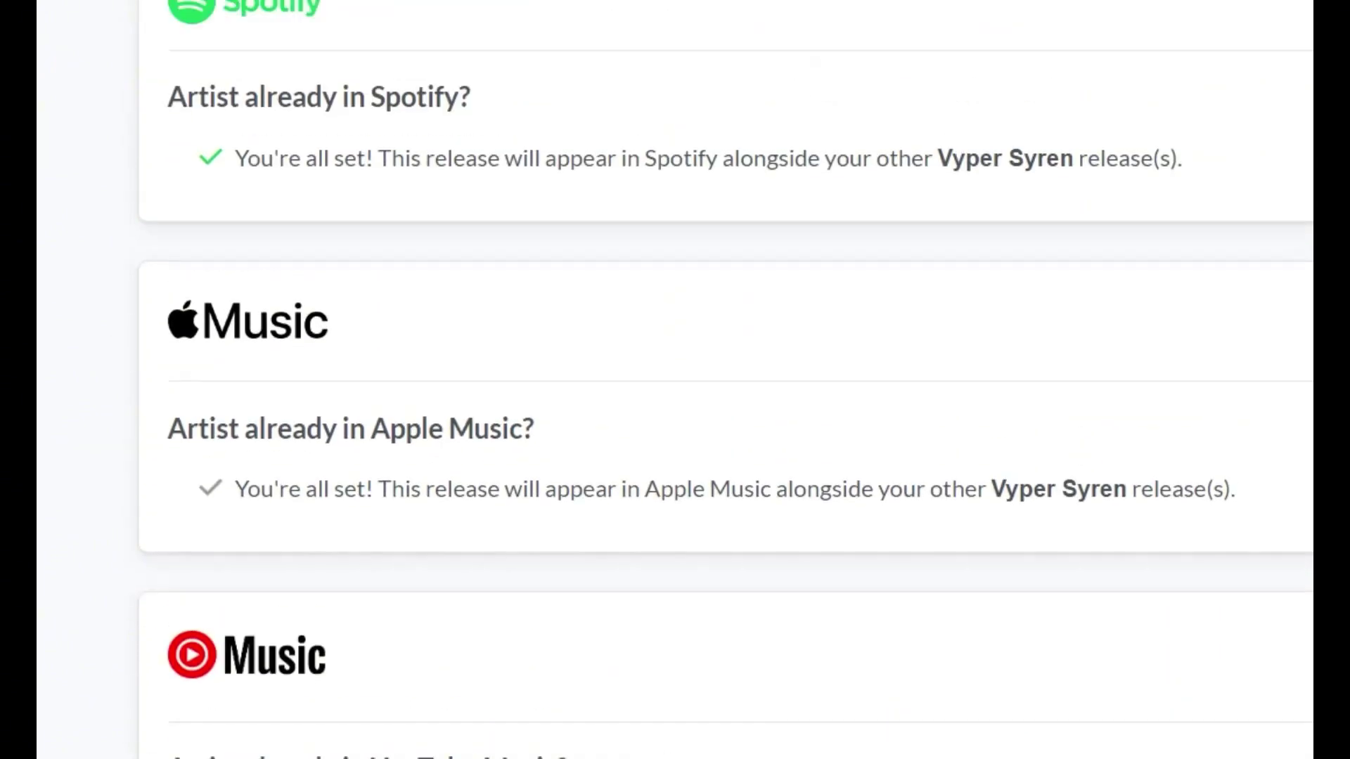
{"action": "scroll", "coordinate": [675, 379], "scroll_direction": "up", "scroll_amount": 2}
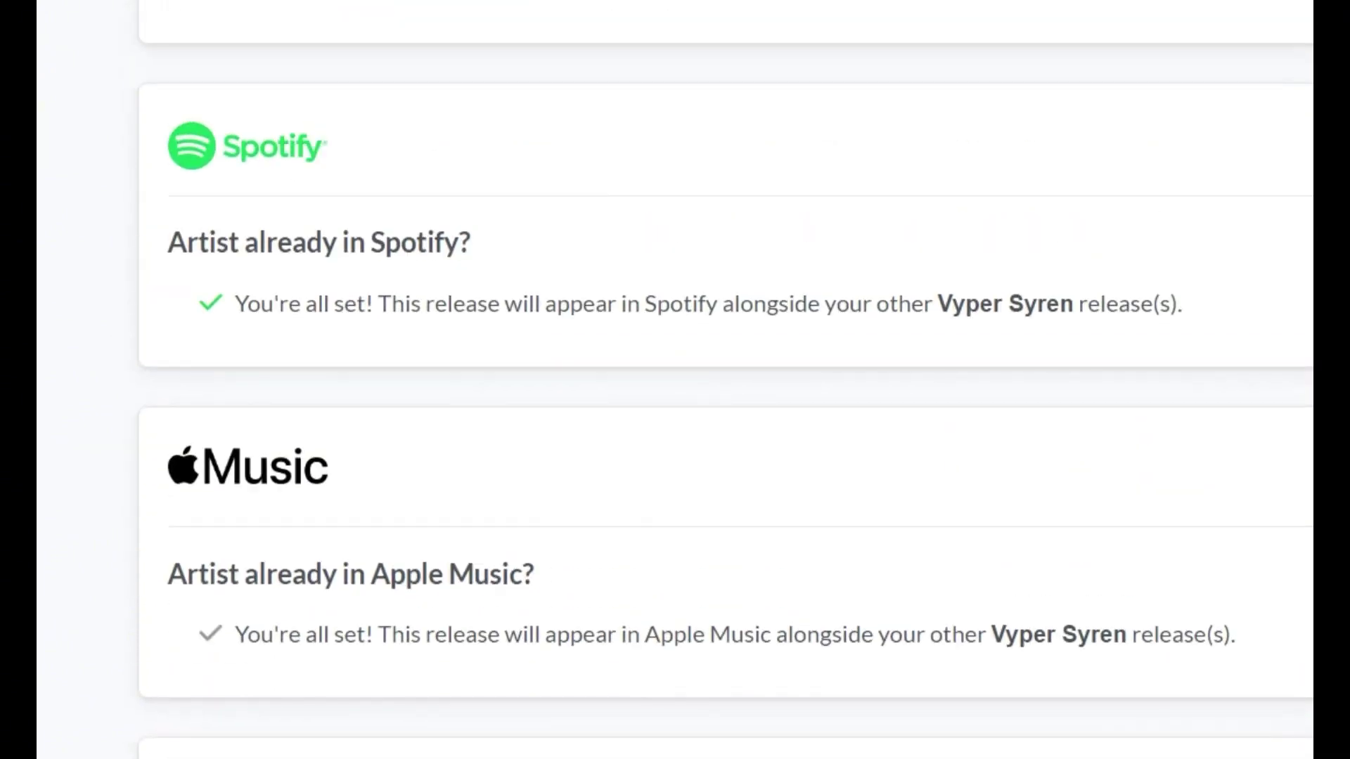
{"action": "scroll", "coordinate": [675, 379], "scroll_direction": "down", "scroll_amount": 6}
{"action": "scroll", "coordinate": [675, 380], "scroll_direction": "up", "scroll_amount": 6}
{"action": "scroll", "coordinate": [675, 380], "scroll_direction": "down", "scroll_amount": 8}
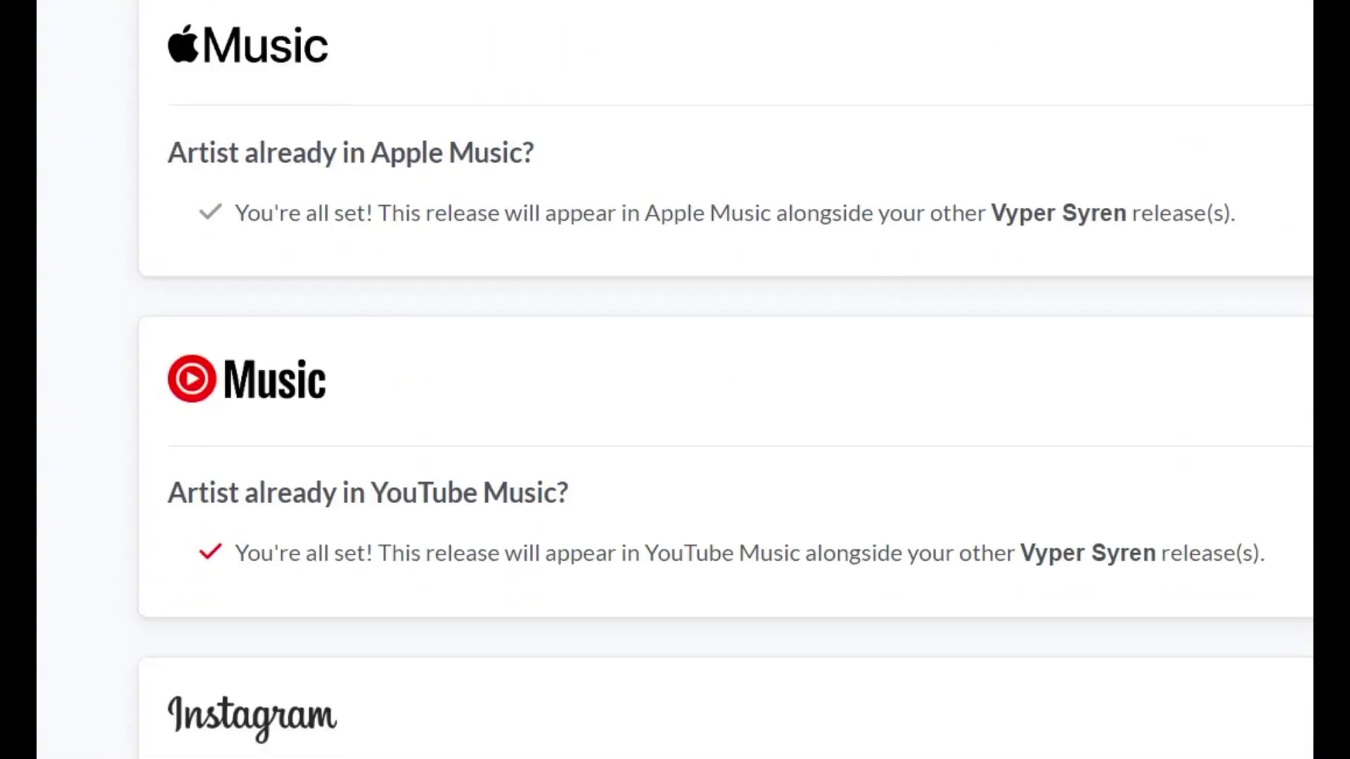
{"action": "scroll", "coordinate": [675, 379], "scroll_direction": "down", "scroll_amount": 4}
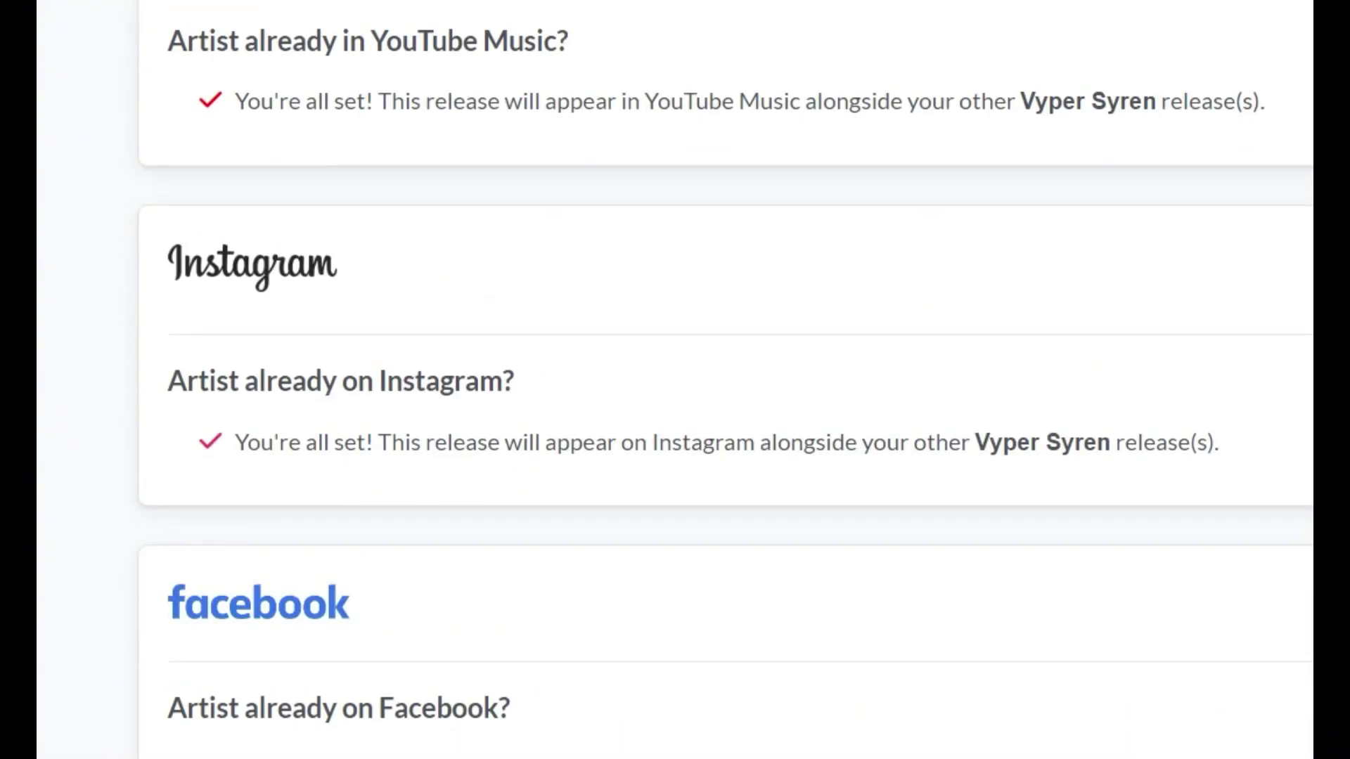
{"action": "scroll", "coordinate": [675, 379], "scroll_direction": "down", "scroll_amount": 10}
Step: Review the record label, language, primary genre choices, secondary genre and album cover requirements
{"action": "left_click_drag", "start_coordinate": [436, 299], "coordinate": [252, 299]}
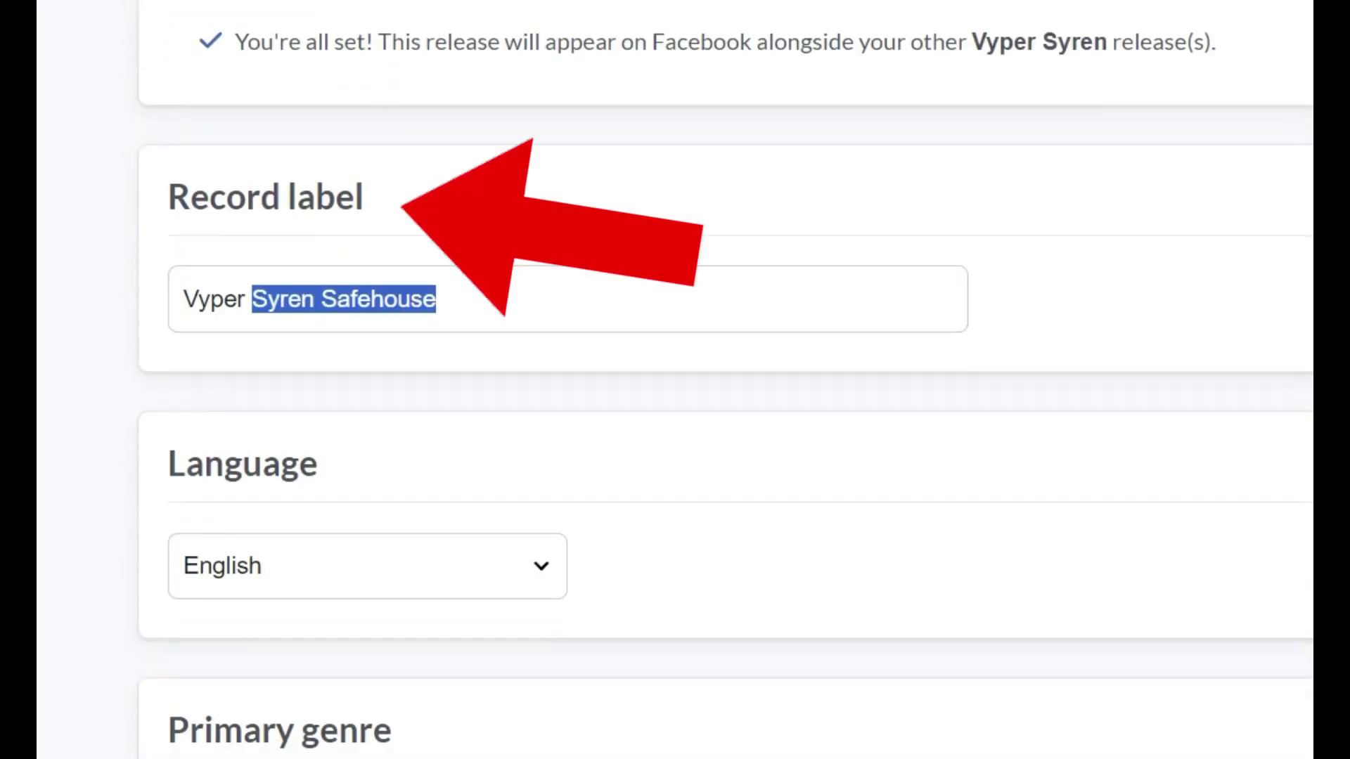
{"action": "scroll", "coordinate": [675, 380], "scroll_direction": "down", "scroll_amount": 4}
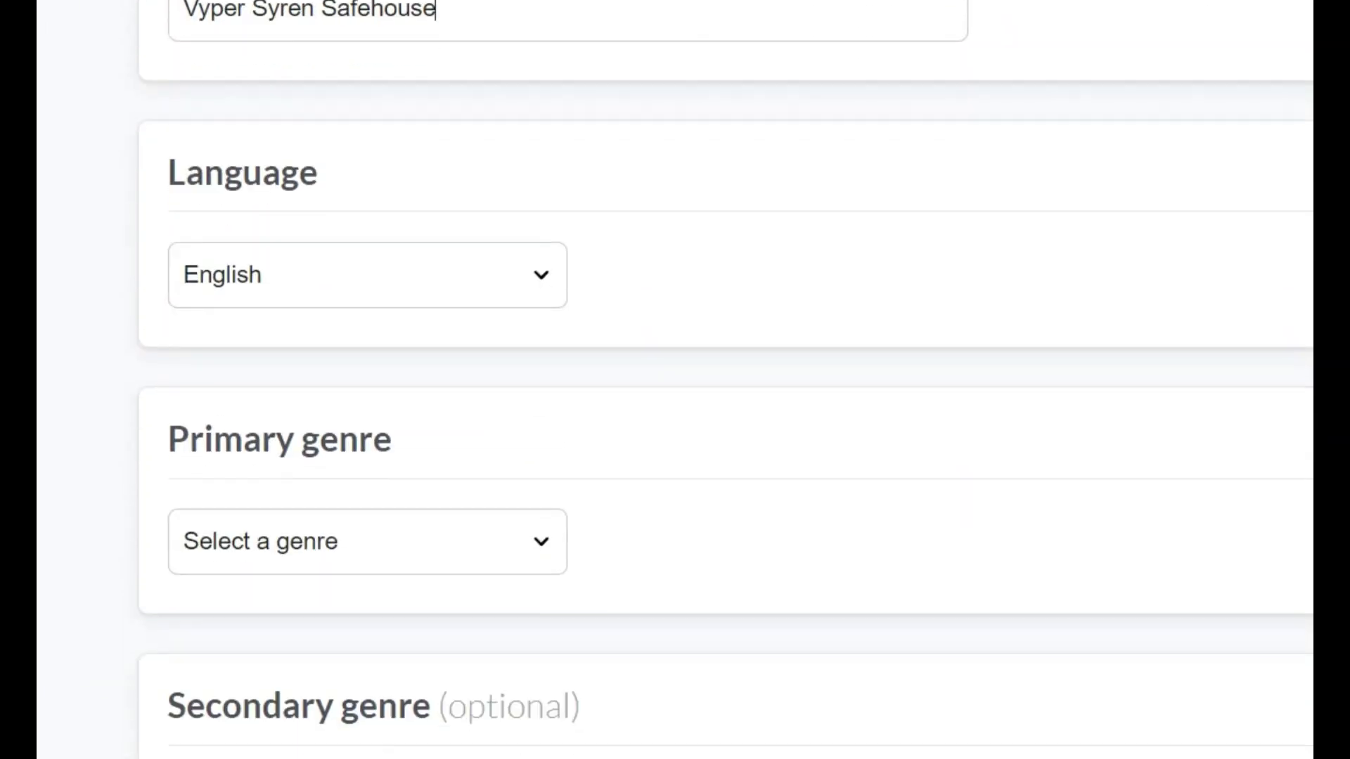
{"action": "scroll", "coordinate": [675, 380], "scroll_direction": "down", "scroll_amount": 4}
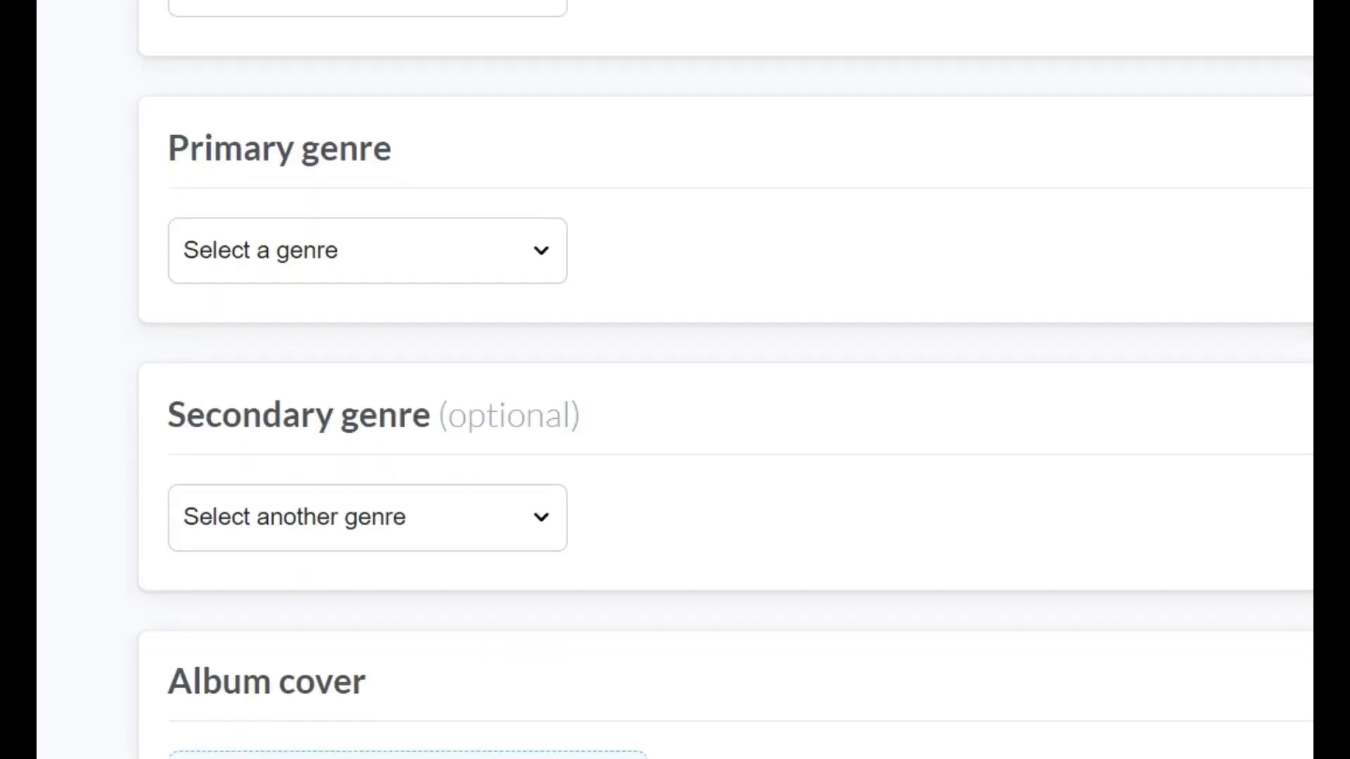
{"action": "left_click_drag", "start_coordinate": [391, 147], "coordinate": [320, 147]}
{"action": "left_click", "coordinate": [367, 250]}
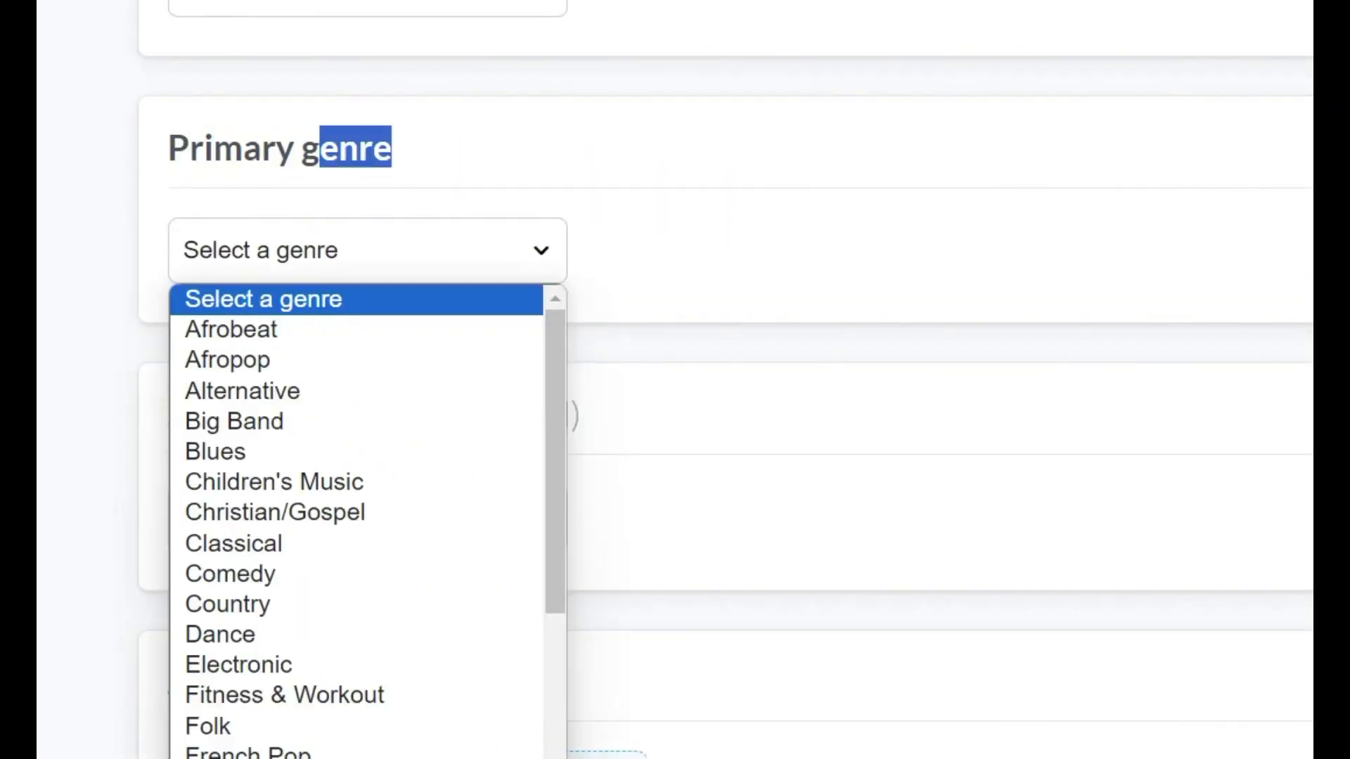
{"action": "scroll", "coordinate": [675, 380], "scroll_direction": "down", "scroll_amount": 2}
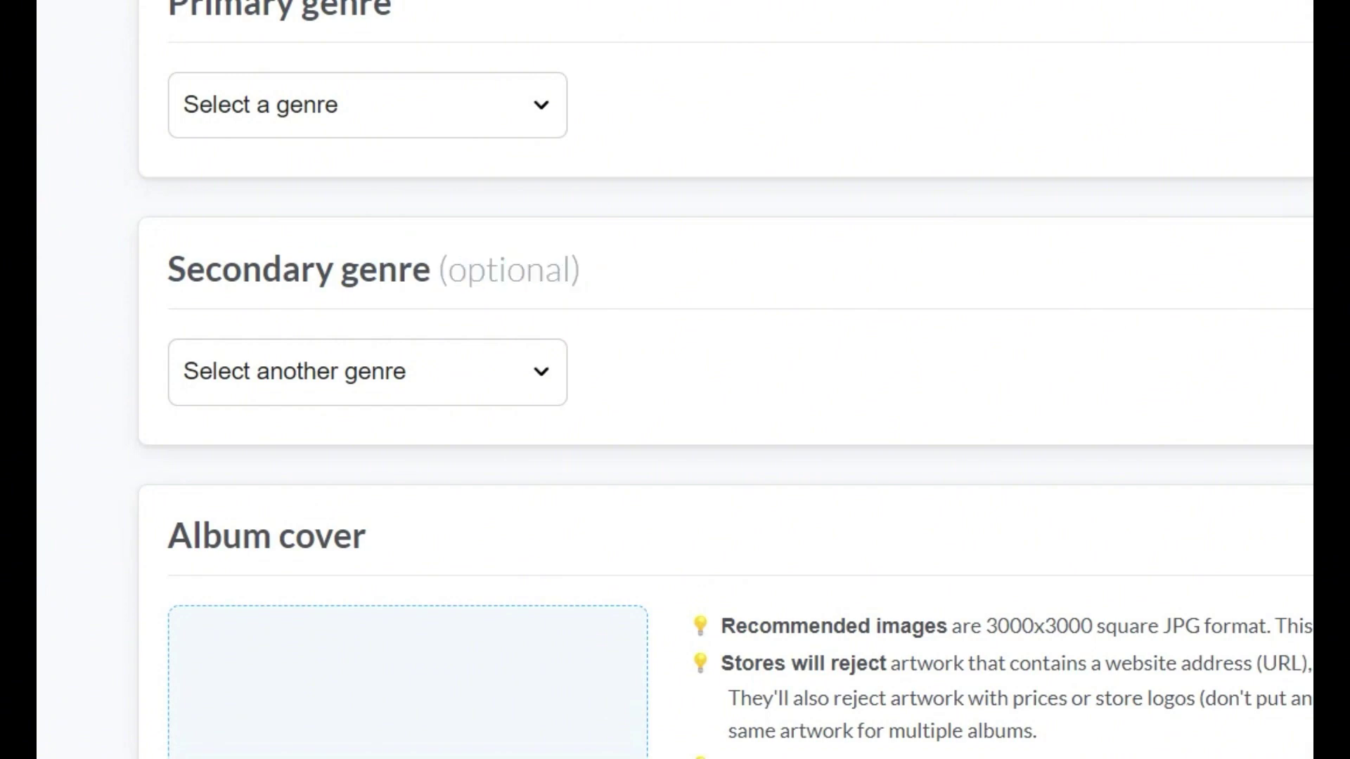
{"action": "scroll", "coordinate": [675, 379], "scroll_direction": "down", "scroll_amount": 6}
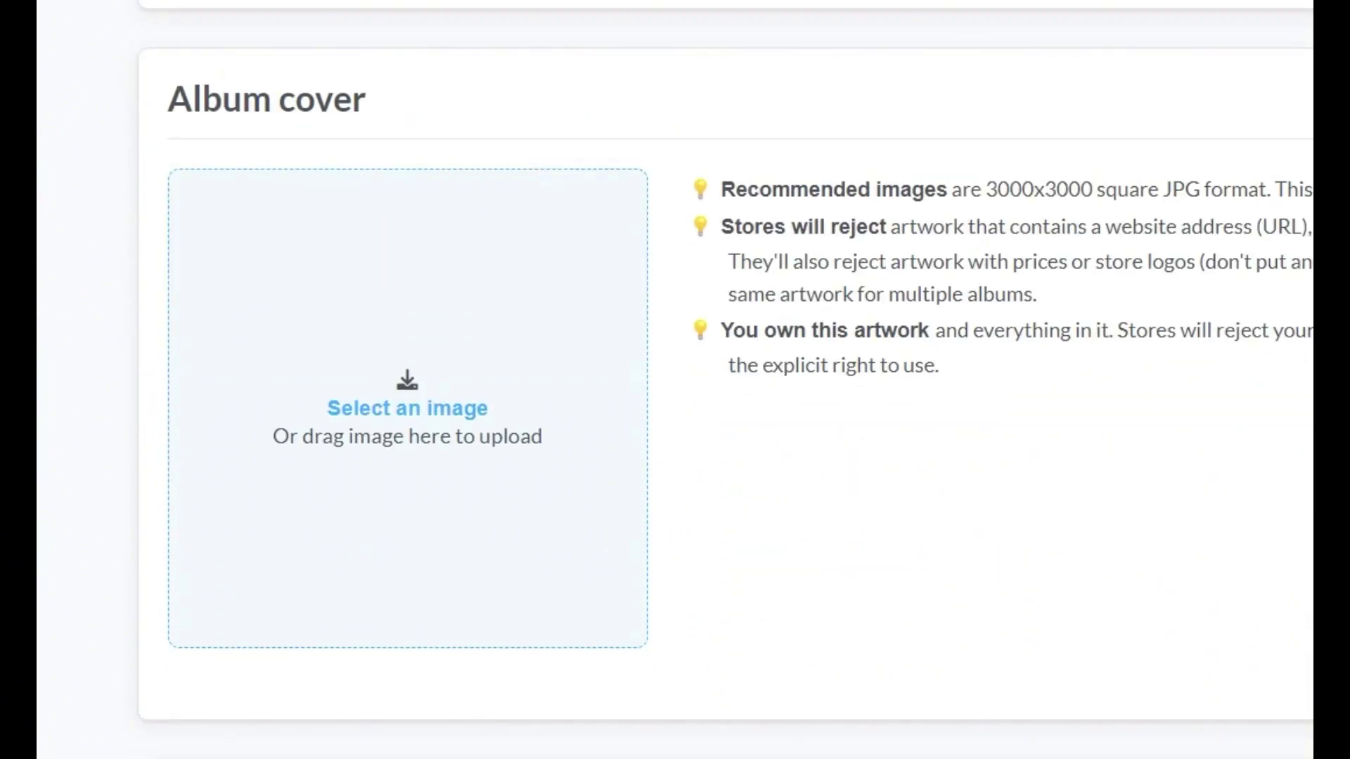
Step: Upload the rainy-window photo with red lights as the album cover
{"action": "left_click", "coordinate": [408, 408]}
{"action": "scroll", "coordinate": [1061, 330], "scroll_direction": "down", "scroll_amount": 5}
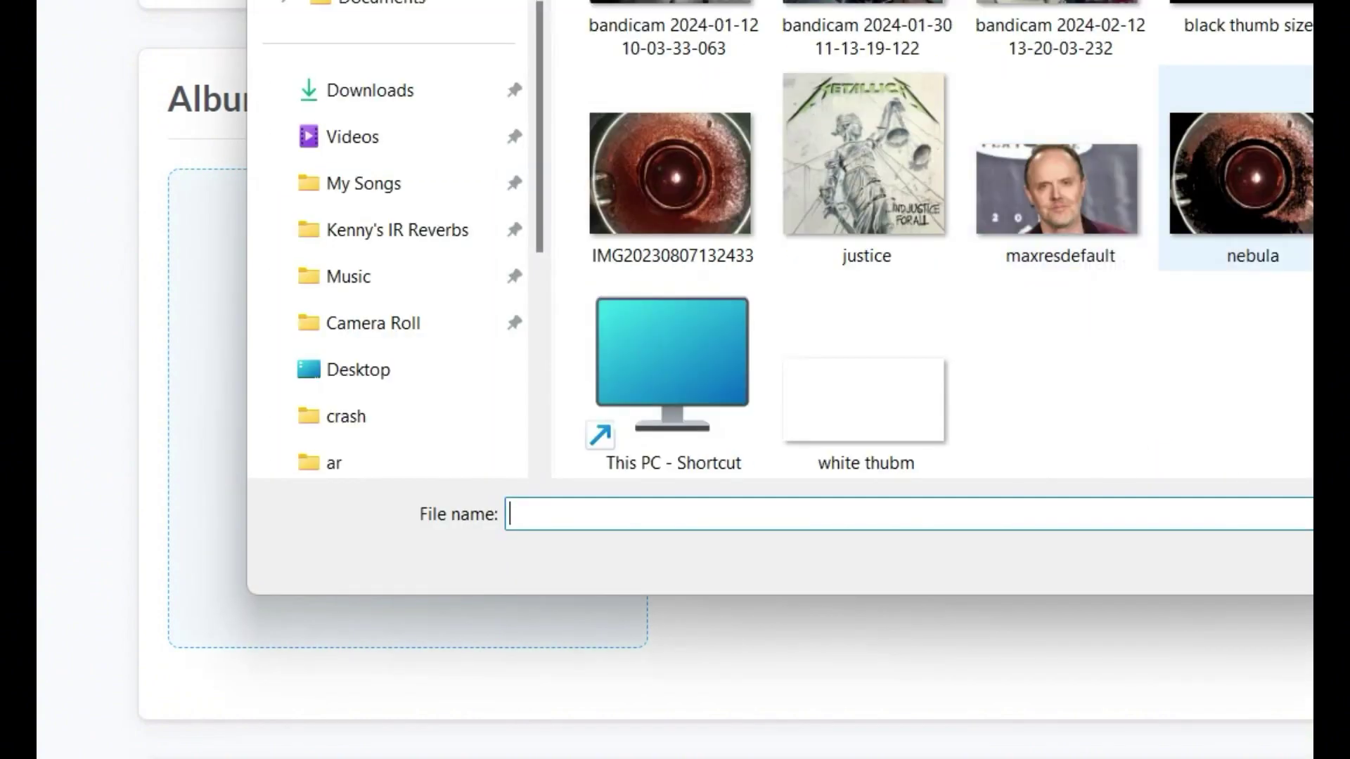
{"action": "left_click", "coordinate": [1329, 176]}
{"action": "key", "text": "Return"}
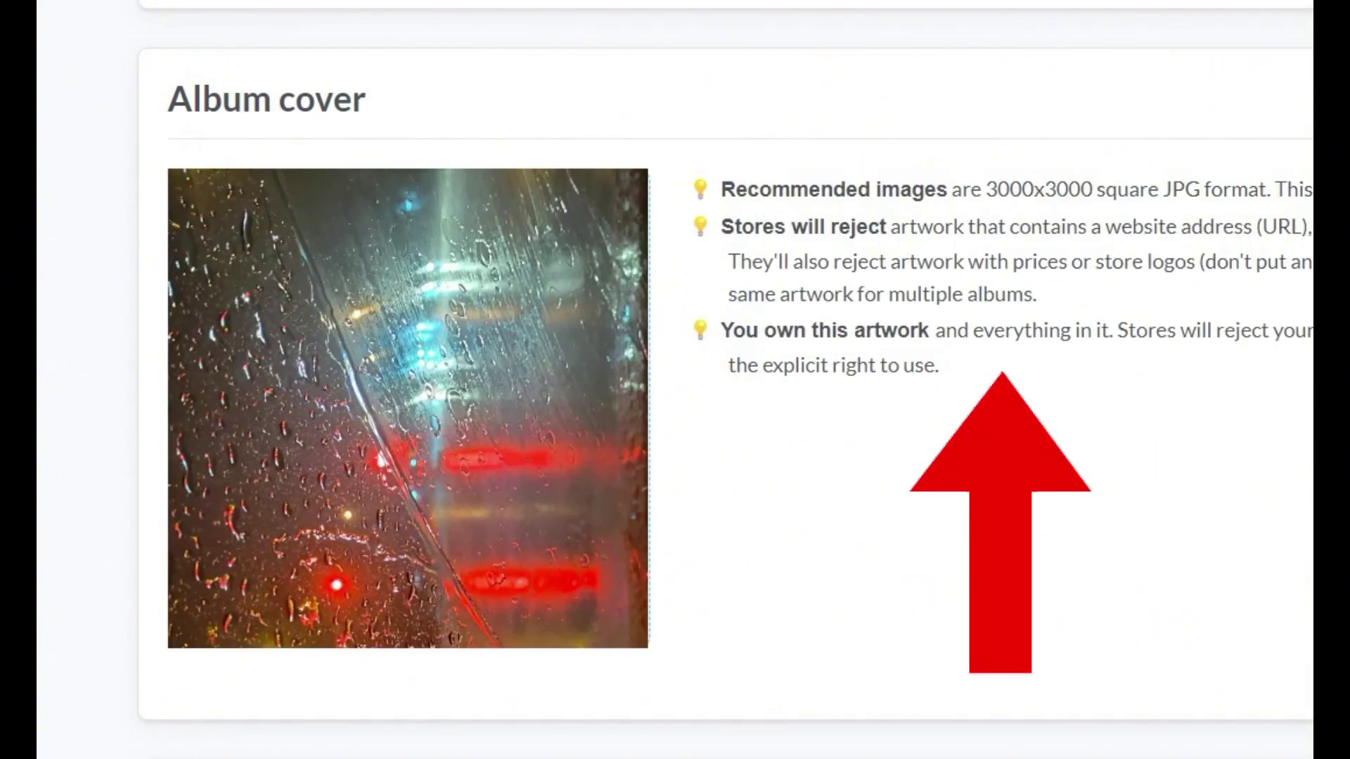
Step: Enter "gvhgvhvh" as the song title of track 1
{"action": "scroll", "coordinate": [675, 379], "scroll_direction": "down", "scroll_amount": 5}
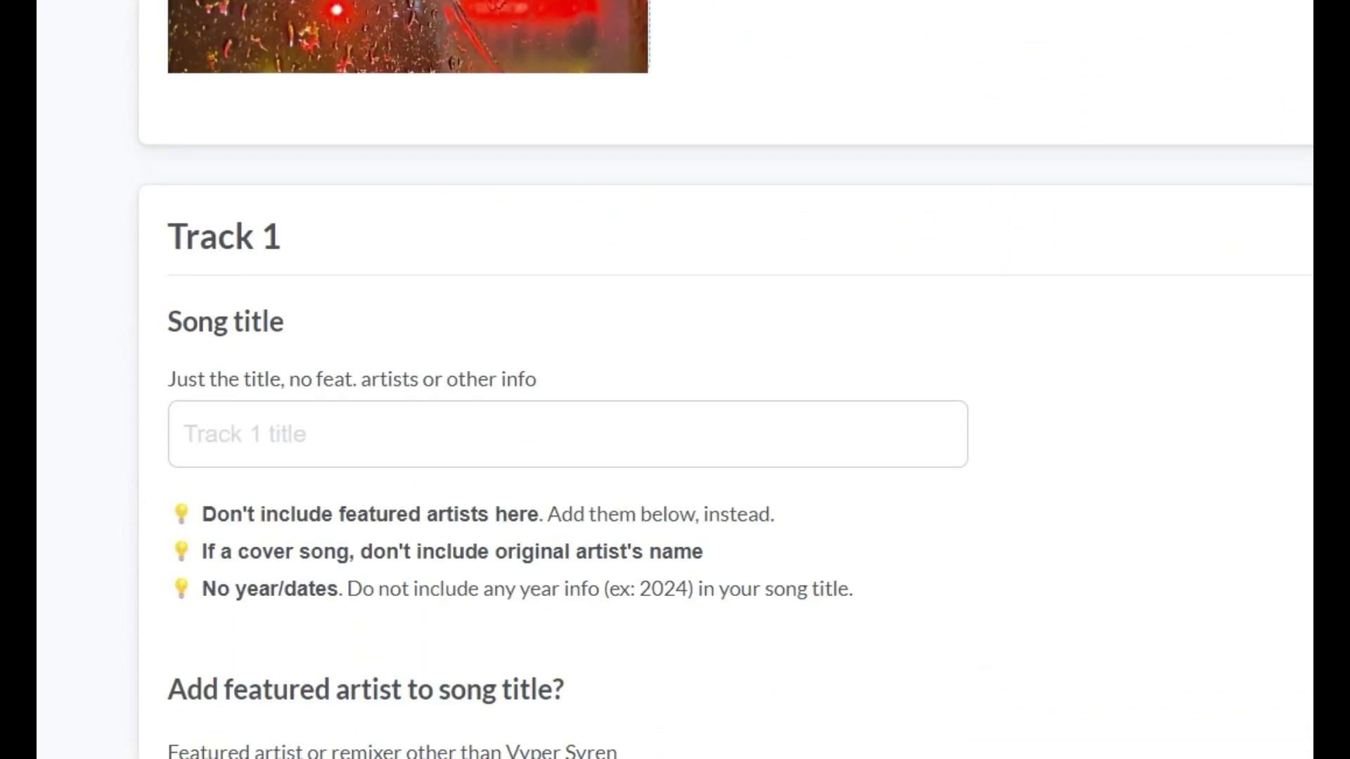
{"action": "left_click", "coordinate": [184, 427]}
{"action": "type", "text": "gvhgvhvh"}
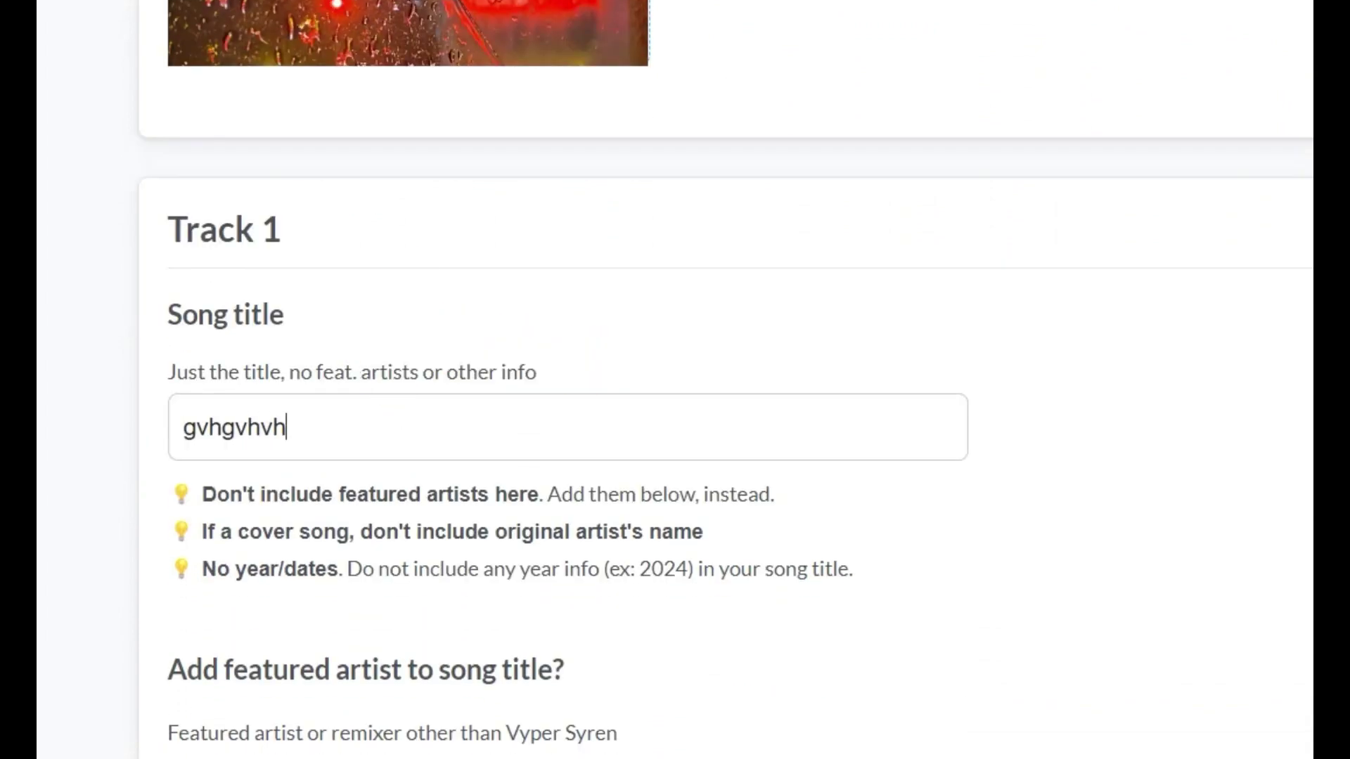
Step: Try the option to add featured artists to the track title, look at an example song, and restore the no-other-artists option
{"action": "scroll", "coordinate": [676, 379], "scroll_direction": "down", "scroll_amount": 4}
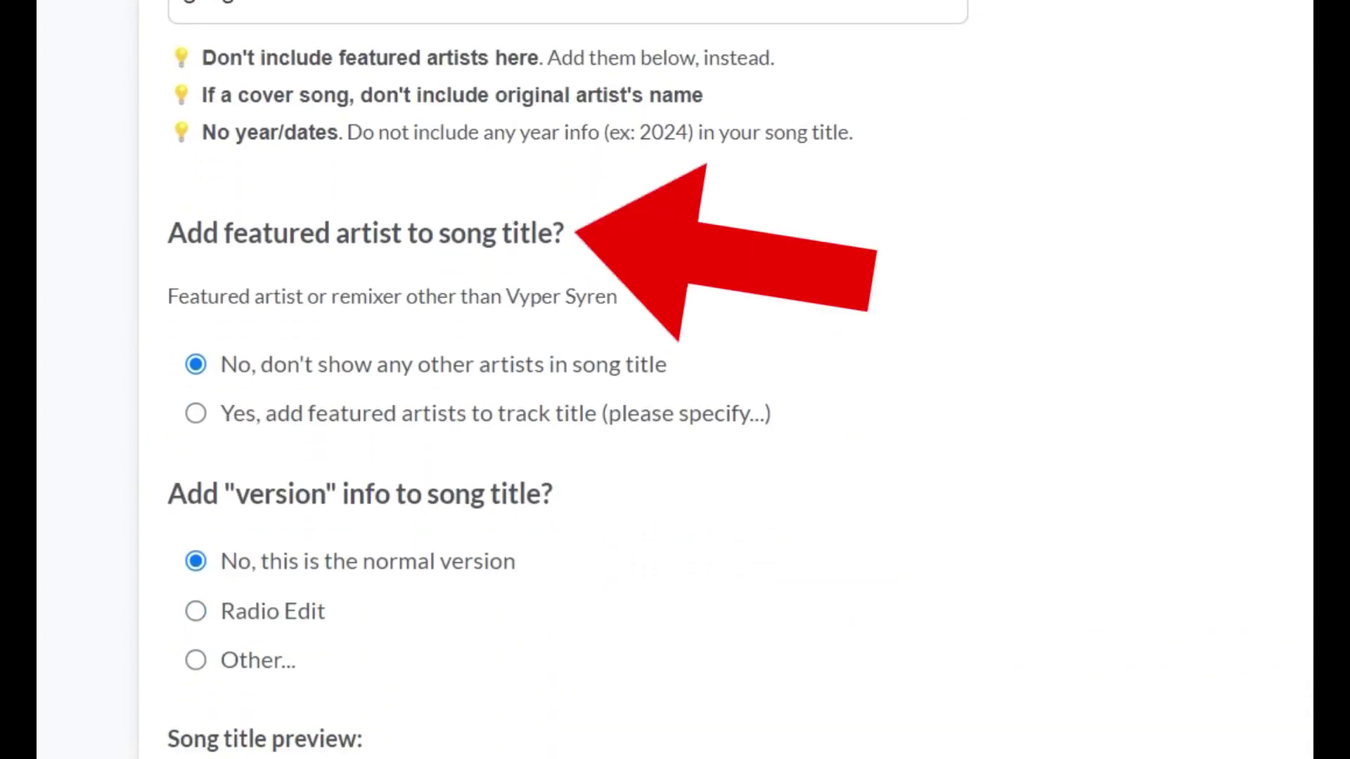
{"action": "left_click_drag", "start_coordinate": [168, 233], "coordinate": [564, 232]}
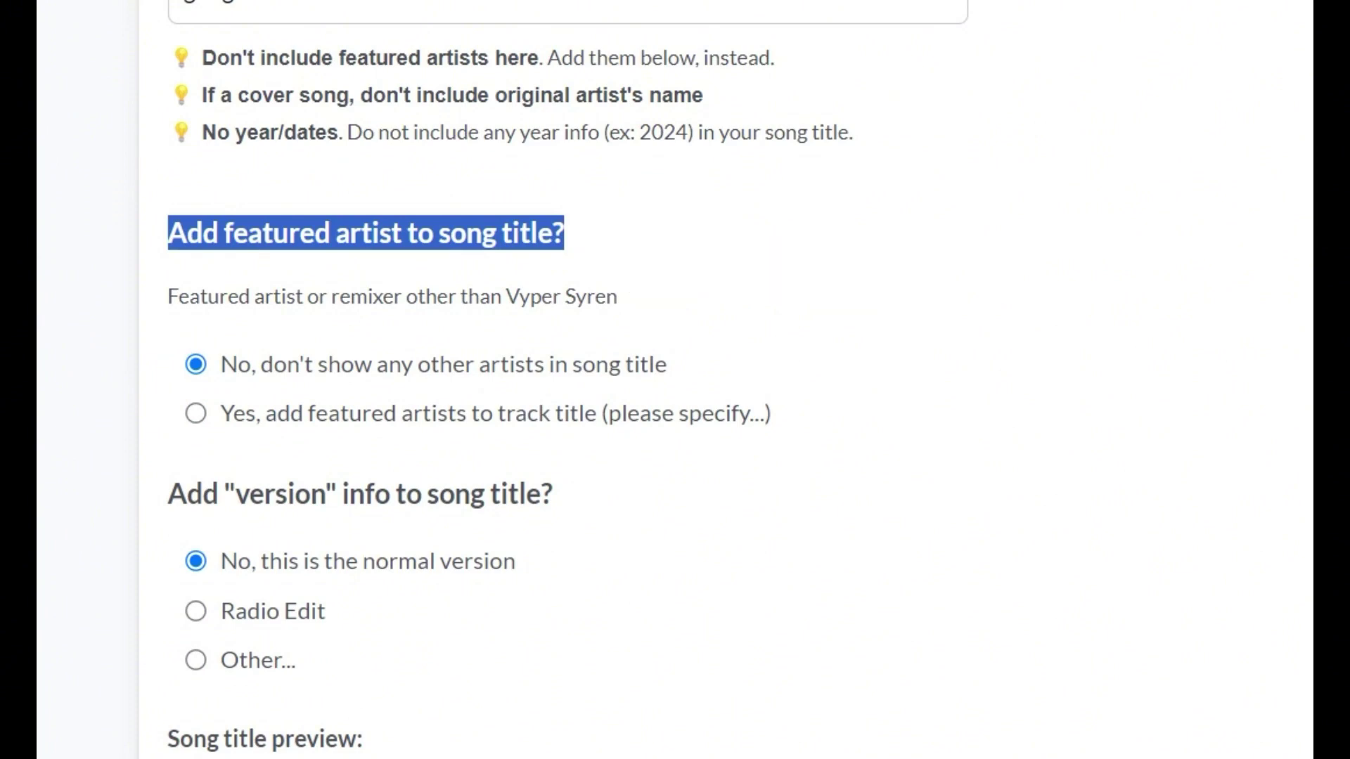
{"action": "left_click", "coordinate": [196, 413]}
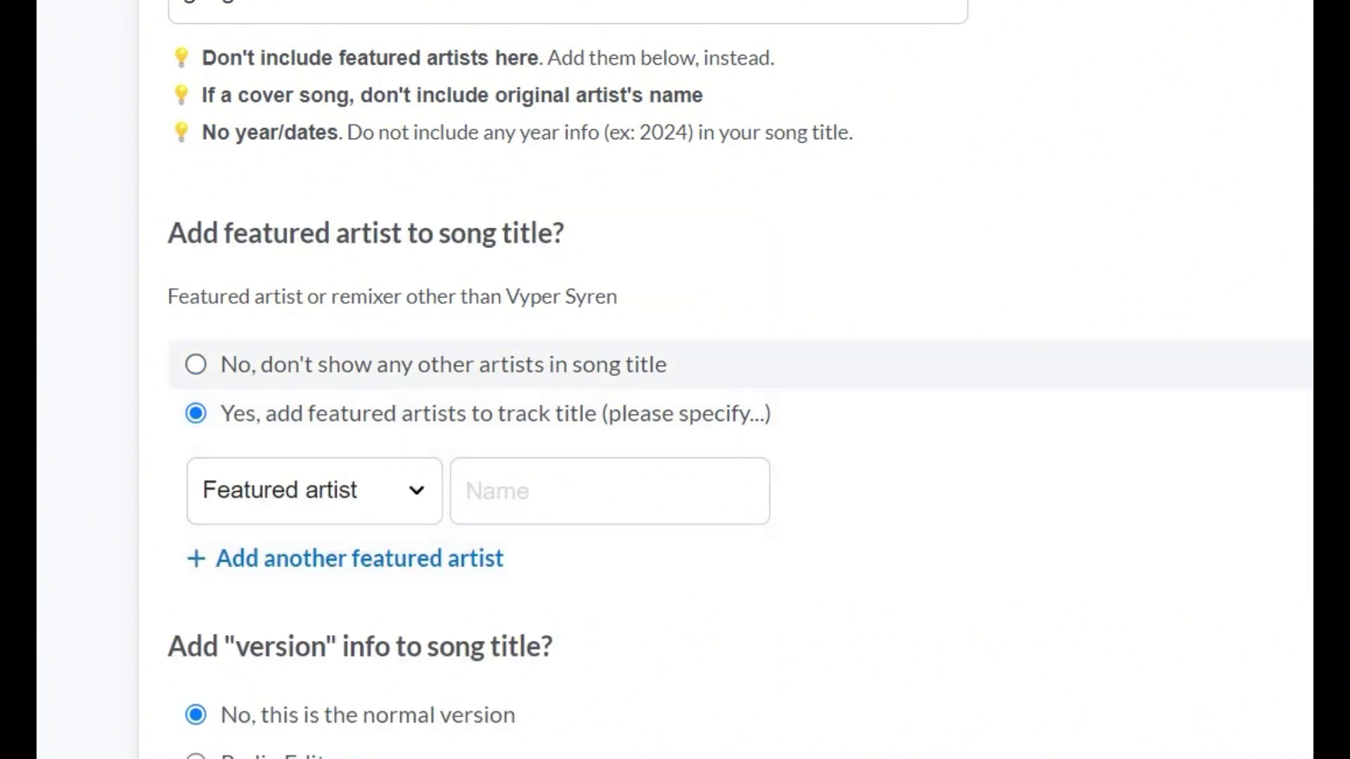
{"action": "scroll", "coordinate": [675, 380], "scroll_direction": "down", "scroll_amount": 2}
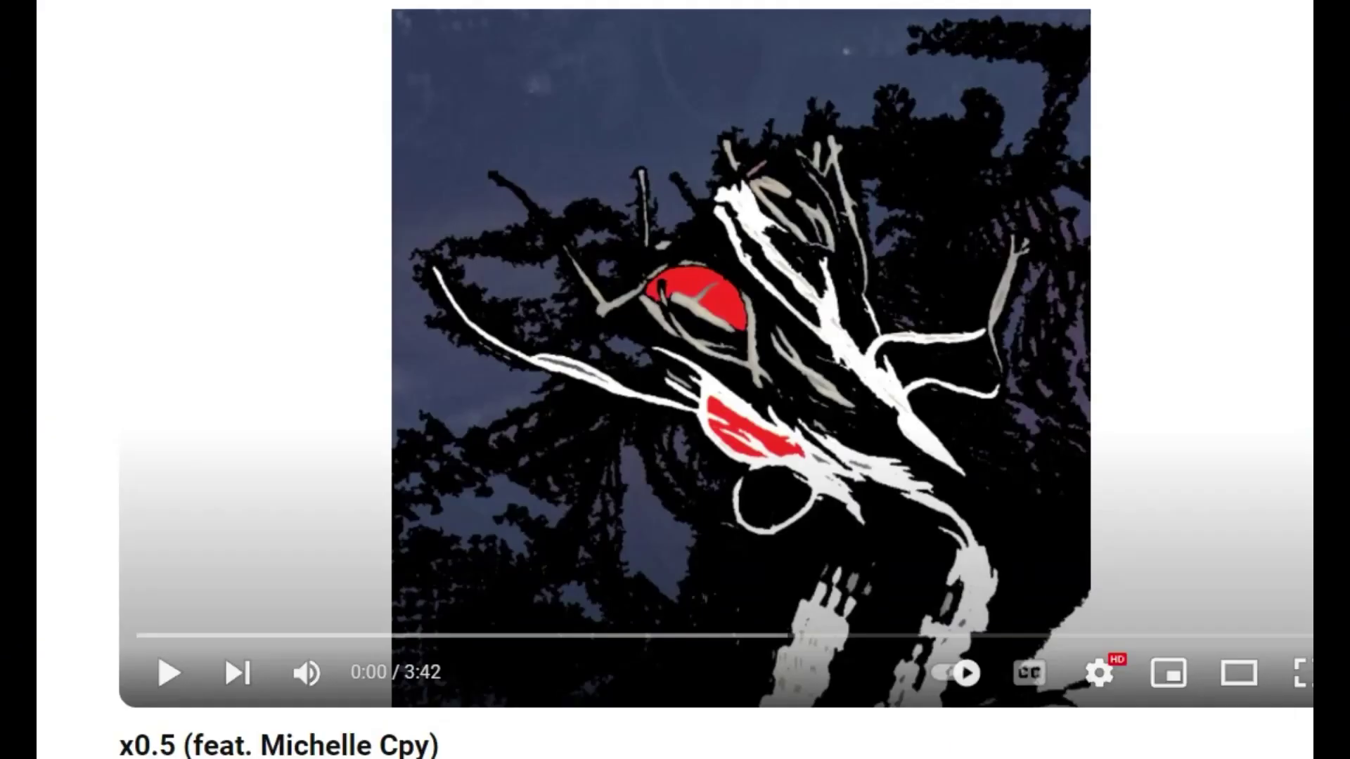
{"action": "scroll", "coordinate": [675, 380], "scroll_direction": "down", "scroll_amount": 4}
{"action": "left_click_drag", "start_coordinate": [184, 455], "coordinate": [252, 455]}
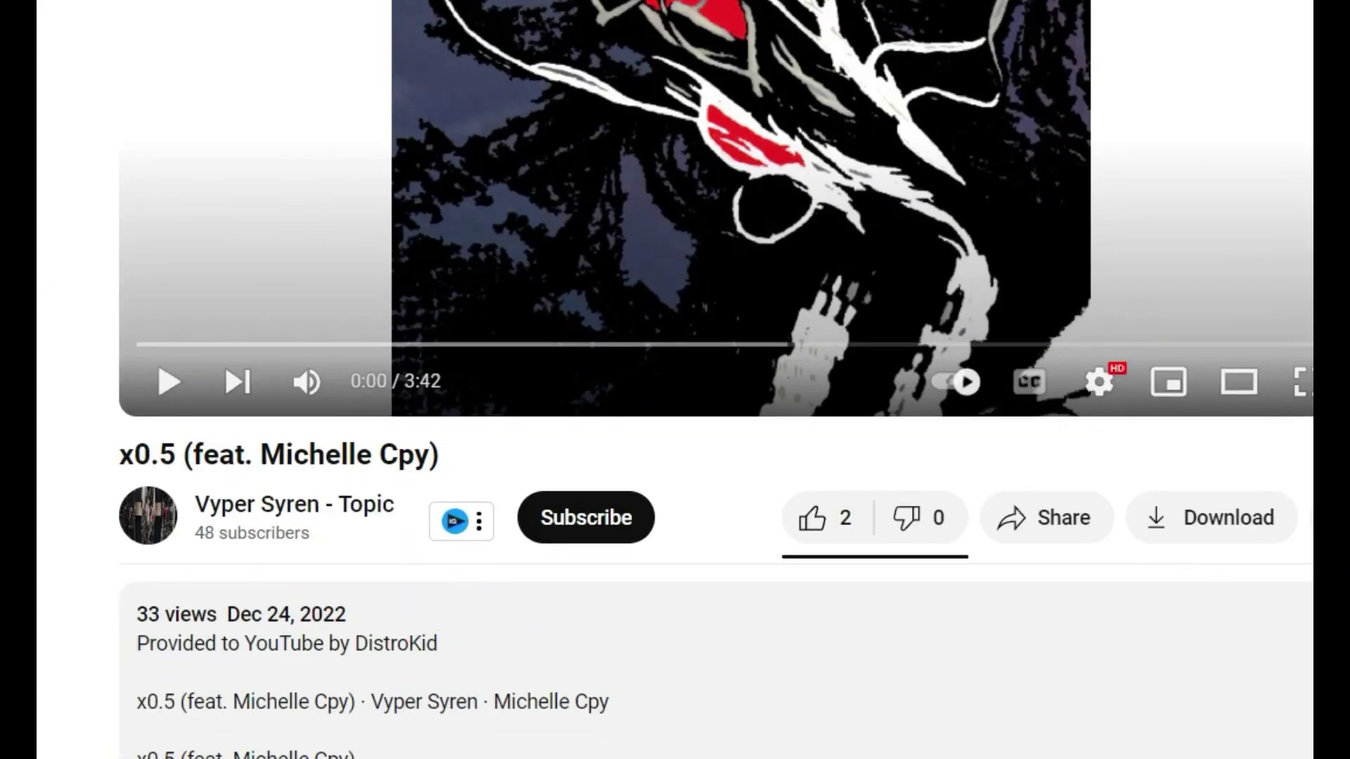
{"action": "scroll", "coordinate": [716, 380], "scroll_direction": "down", "scroll_amount": 2}
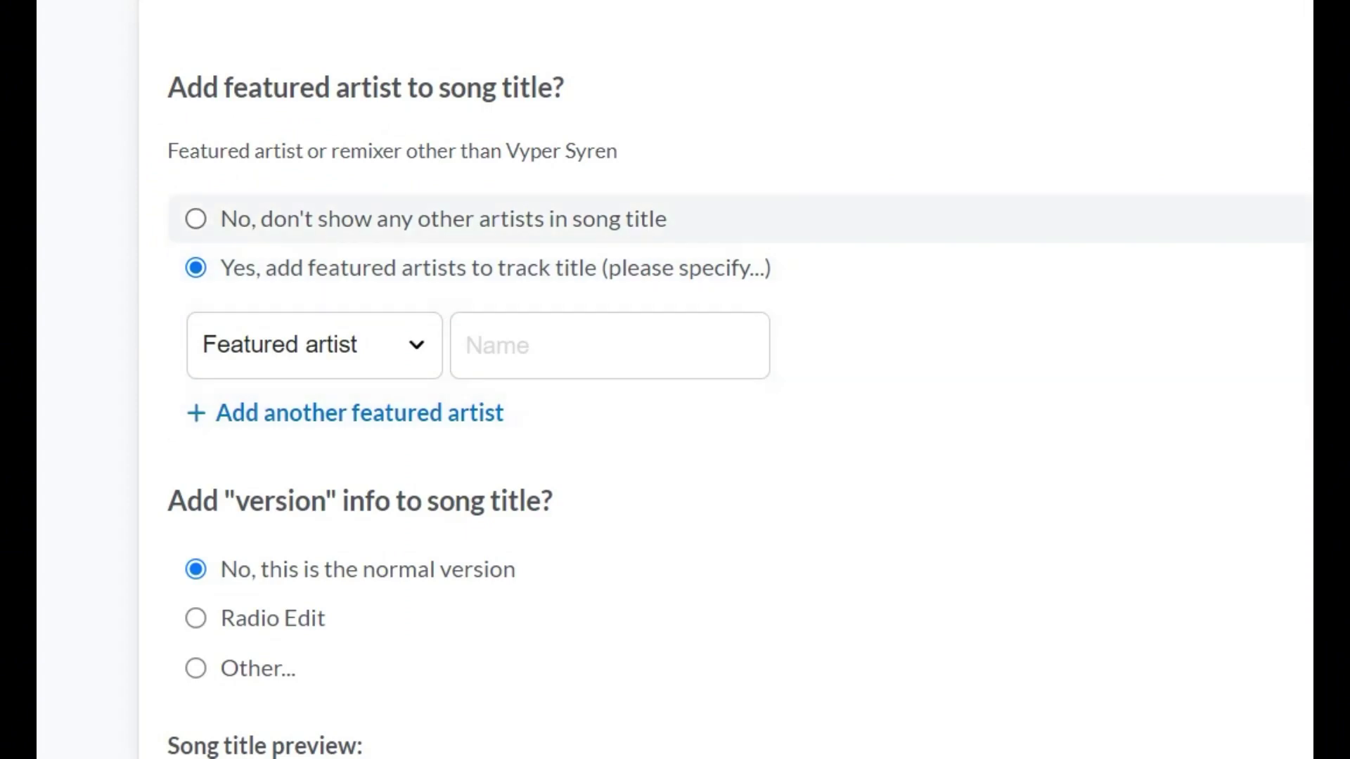
{"action": "left_click", "coordinate": [195, 219]}
Step: Try the Radio Edit version info in the song title and switch it to Other with the title Special Version
{"action": "scroll", "coordinate": [727, 379], "scroll_direction": "down", "scroll_amount": 2}
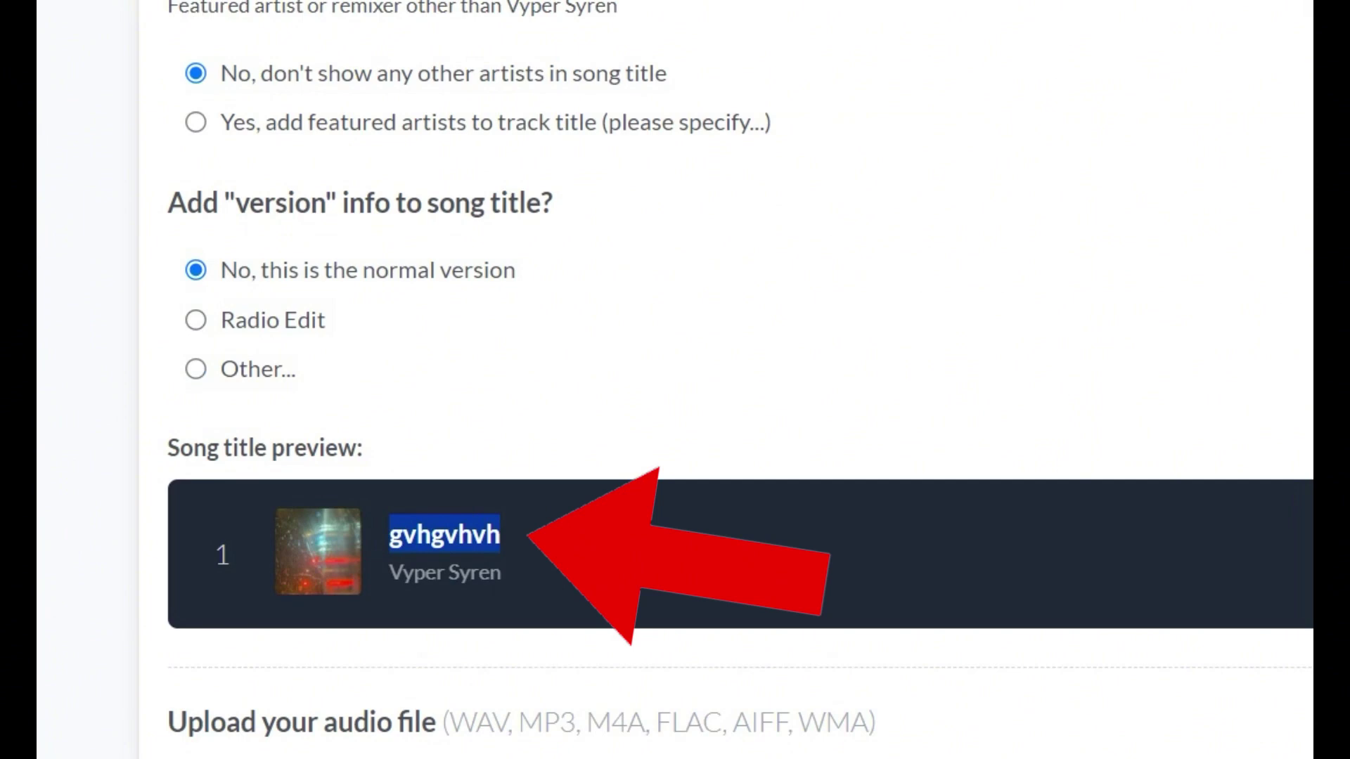
{"action": "left_click", "coordinate": [196, 320]}
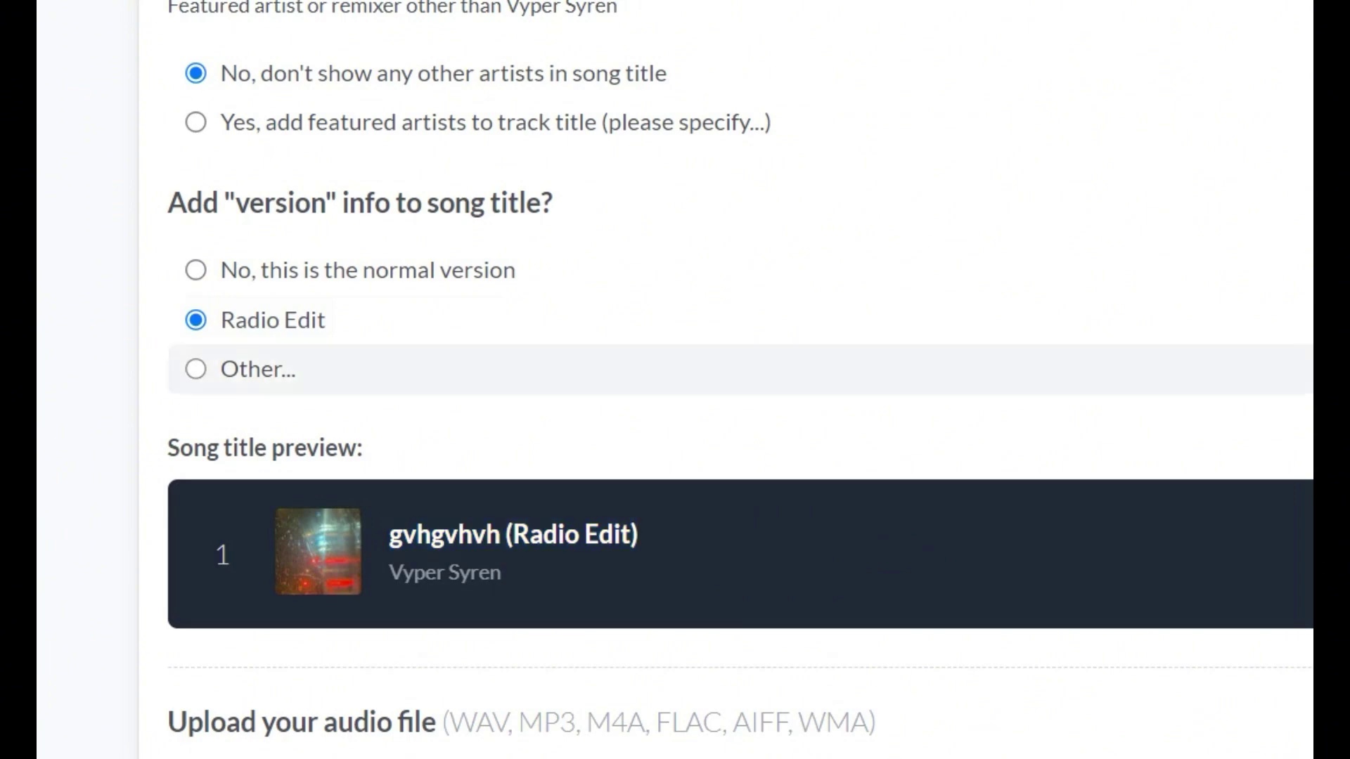
{"action": "left_click", "coordinate": [195, 369]}
{"action": "scroll", "coordinate": [725, 380], "scroll_direction": "down", "scroll_amount": 2}
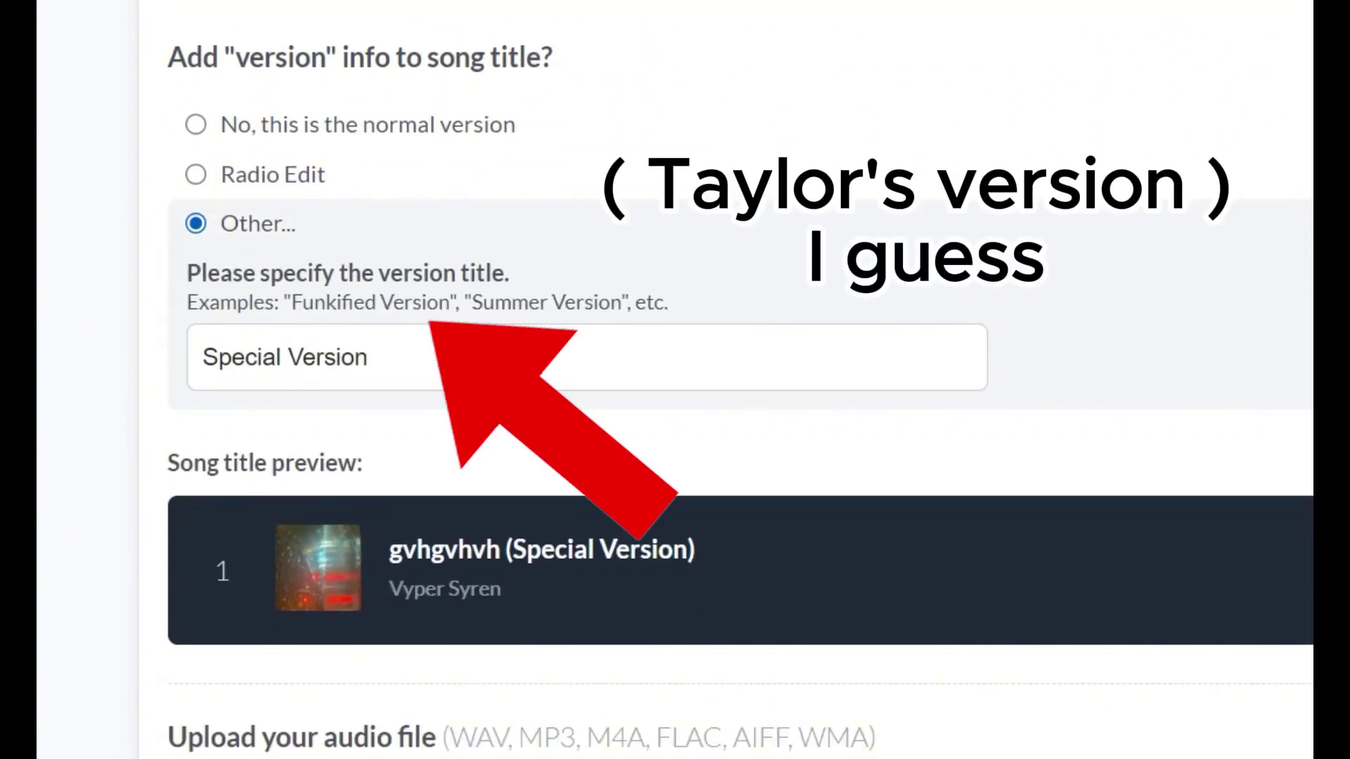
Step: Review the audio file upload and the Dolby Atmos/Spatial audio options
{"action": "scroll", "coordinate": [738, 380], "scroll_direction": "down", "scroll_amount": 8}
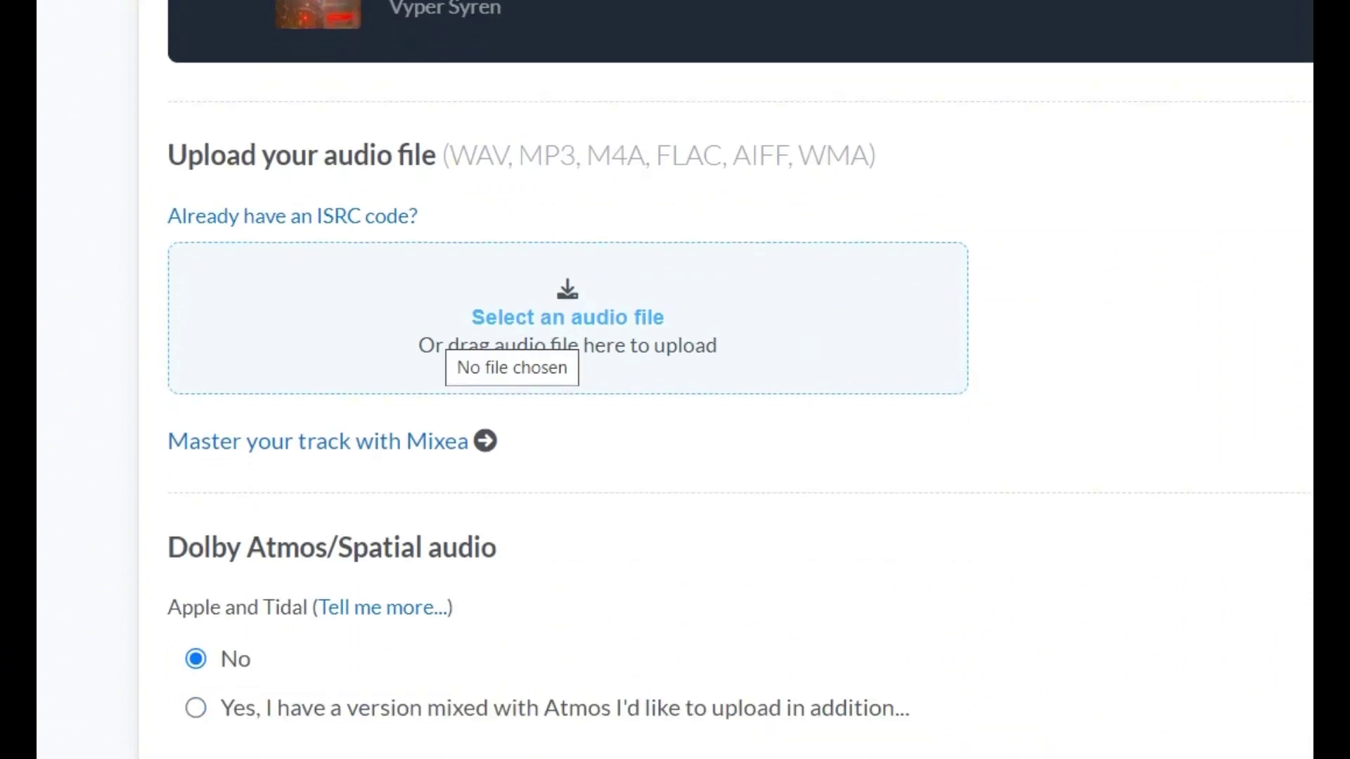
{"action": "scroll", "coordinate": [675, 380], "scroll_direction": "down", "scroll_amount": 4}
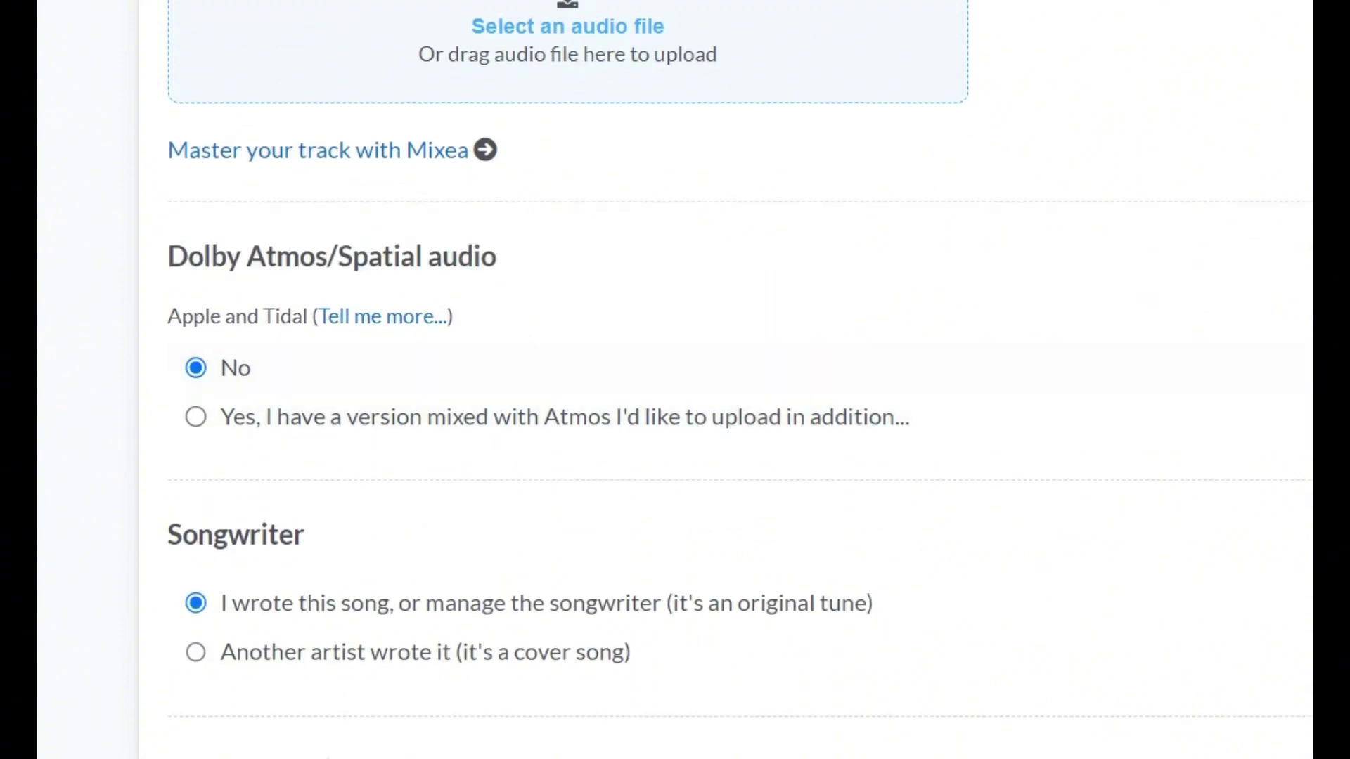
{"action": "scroll", "coordinate": [675, 379], "scroll_direction": "down", "scroll_amount": 3}
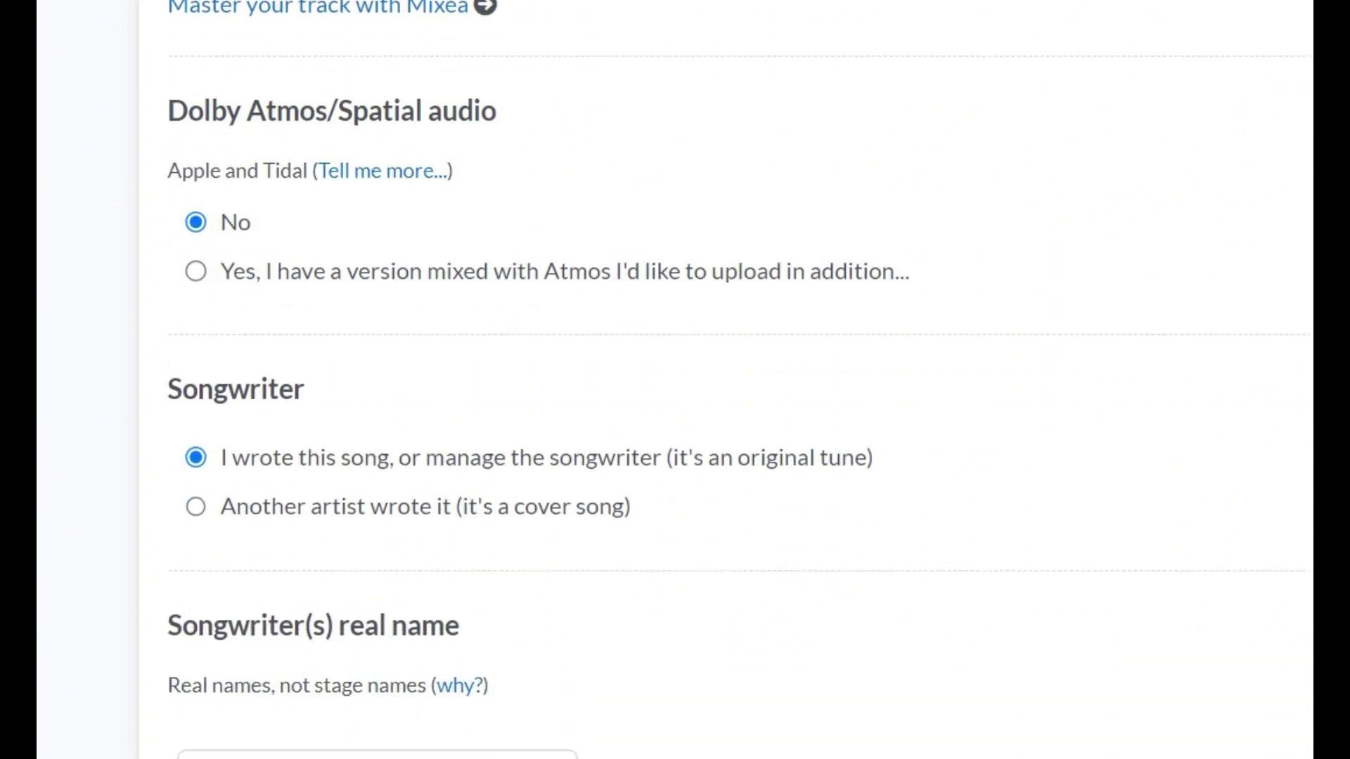
Step: Try the cover song option, check its rules on covers, sampling and remixes, and set the songwriter back to an original tune
{"action": "left_click_drag", "start_coordinate": [167, 244], "coordinate": [304, 243]}
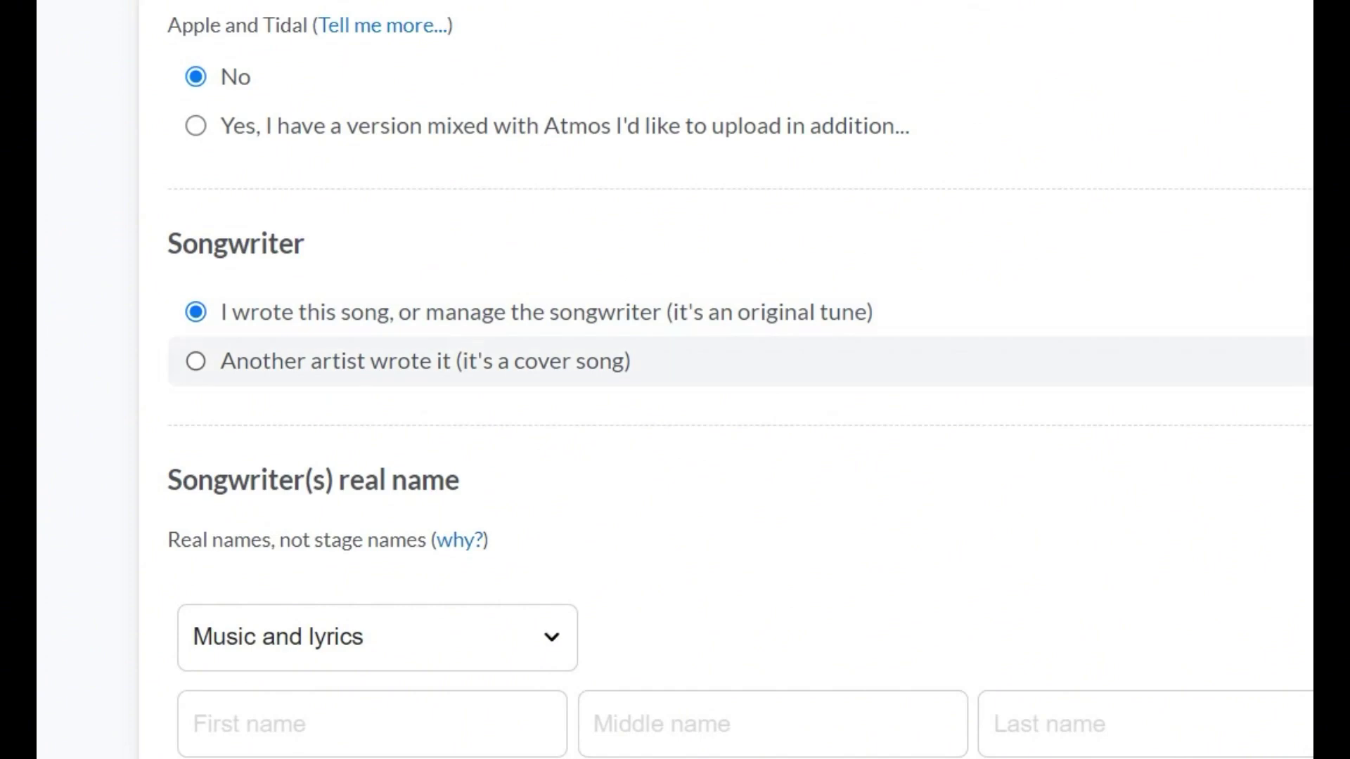
{"action": "left_click", "coordinate": [195, 361]}
{"action": "scroll", "coordinate": [675, 380], "scroll_direction": "down", "scroll_amount": 4}
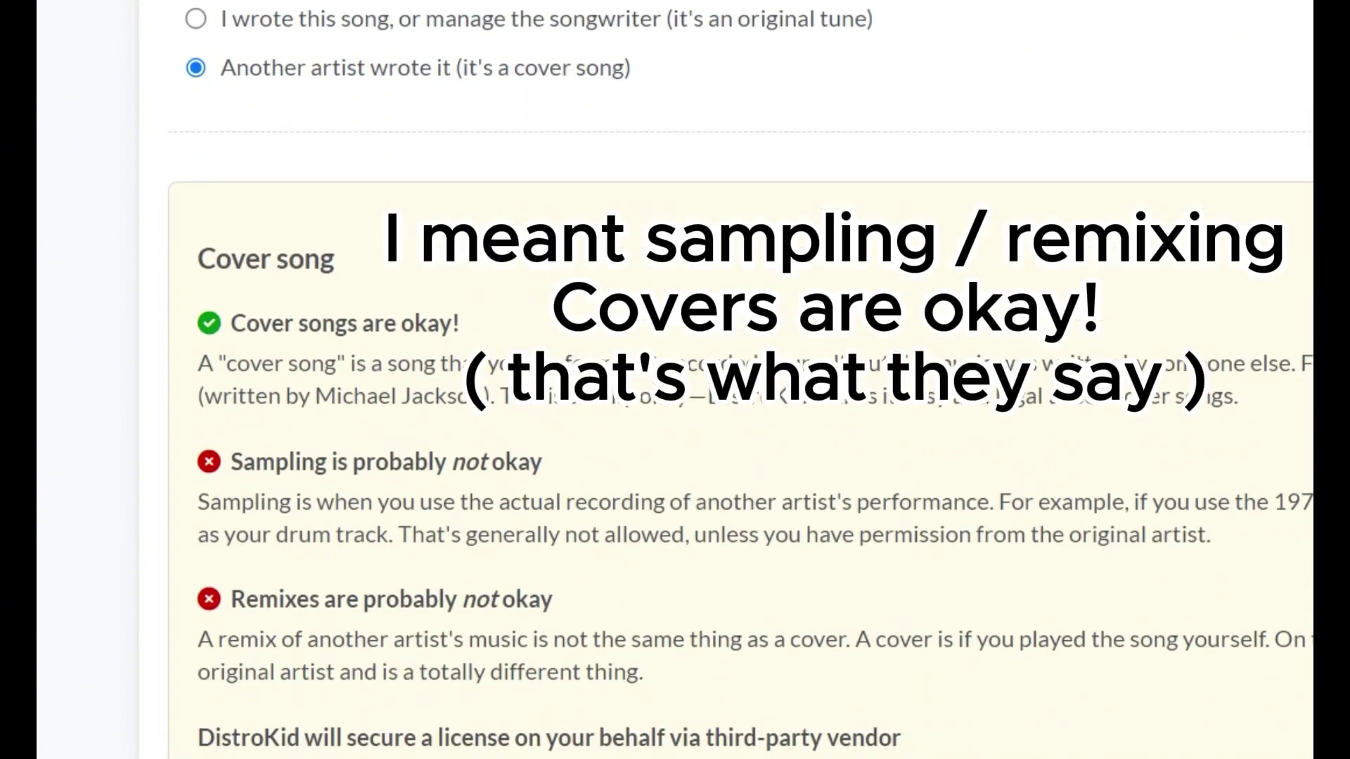
{"action": "scroll", "coordinate": [726, 380], "scroll_direction": "down", "scroll_amount": 5}
{"action": "scroll", "coordinate": [726, 380], "scroll_direction": "up", "scroll_amount": 7}
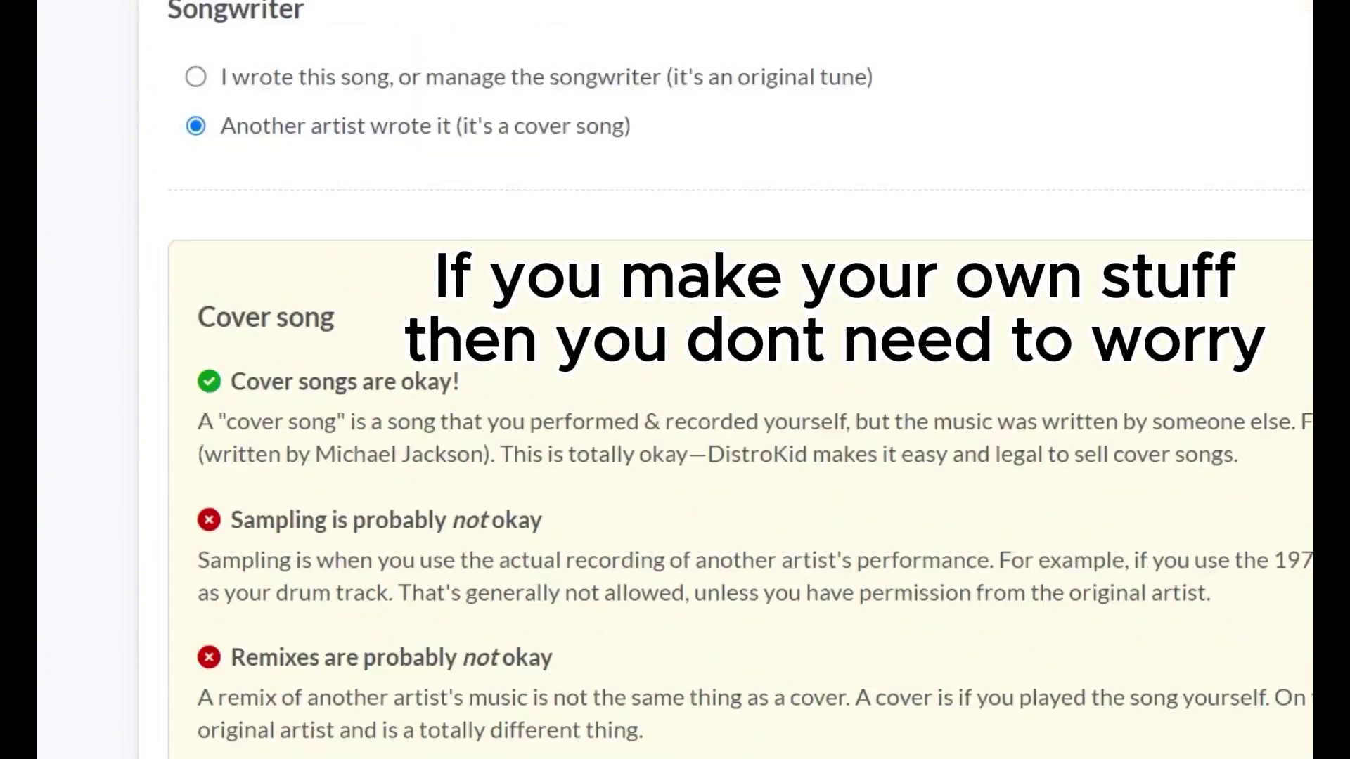
{"action": "left_click", "coordinate": [196, 166]}
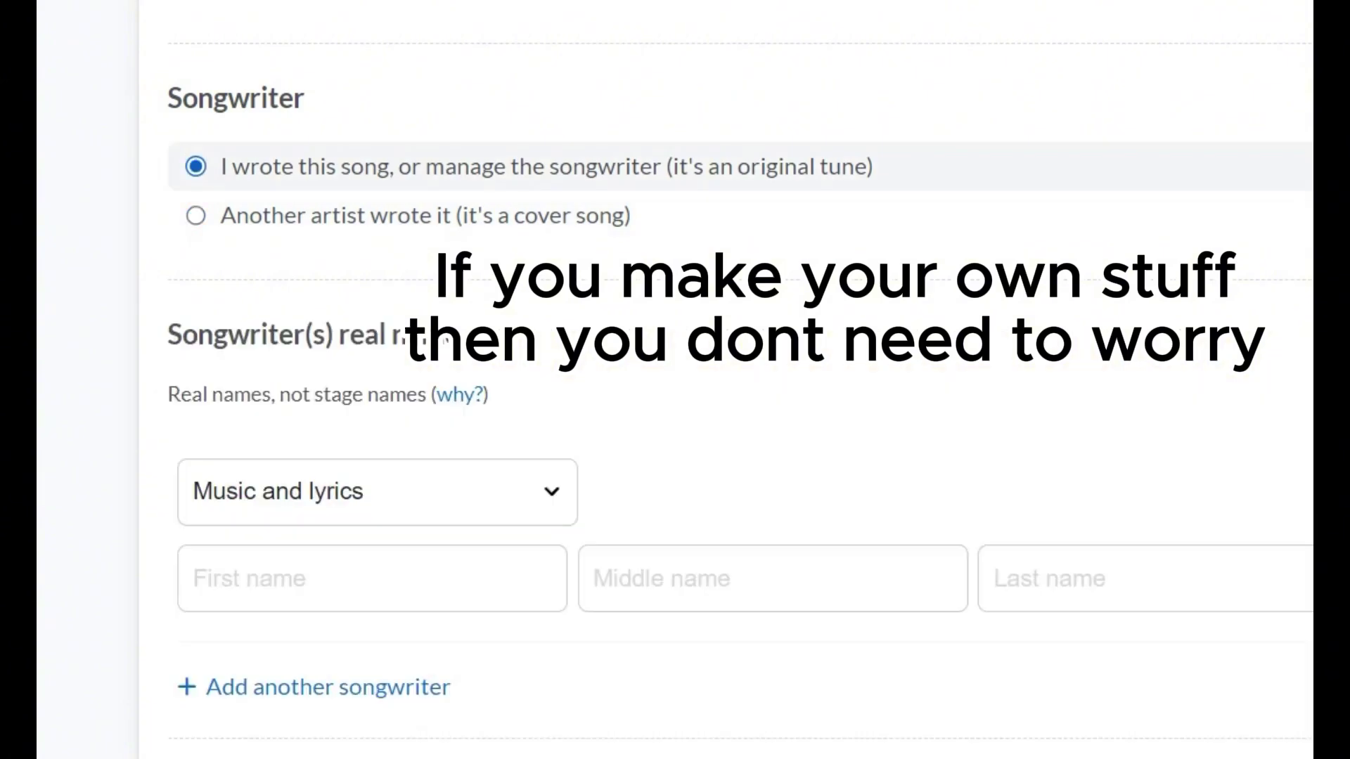
Step: Examine the songwriter's real name section, including the role list, the name fields and the option for another songwriter
{"action": "scroll", "coordinate": [675, 380], "scroll_direction": "down", "scroll_amount": 2}
{"action": "left_click_drag", "start_coordinate": [182, 189], "coordinate": [445, 189]}
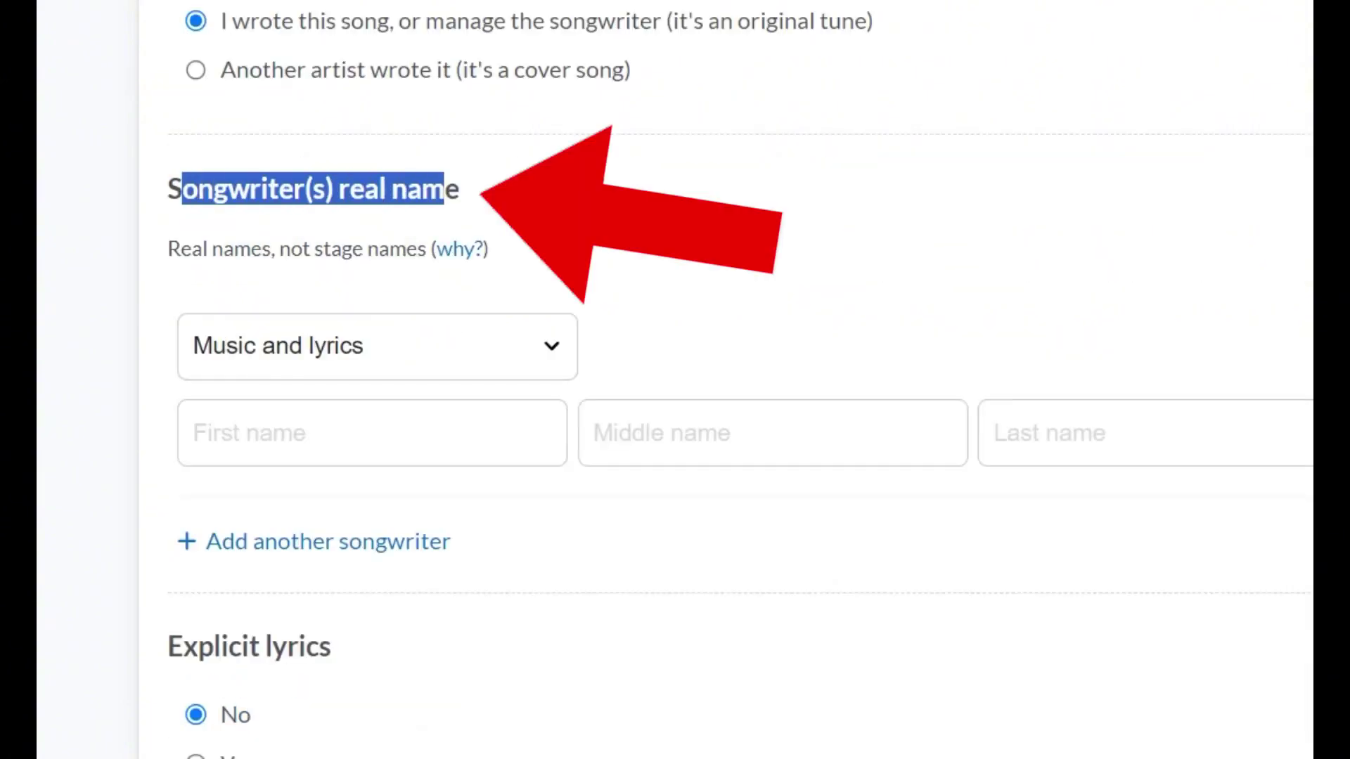
{"action": "left_click", "coordinate": [445, 188]}
{"action": "left_click", "coordinate": [377, 345]}
{"action": "left_click", "coordinate": [377, 346]}
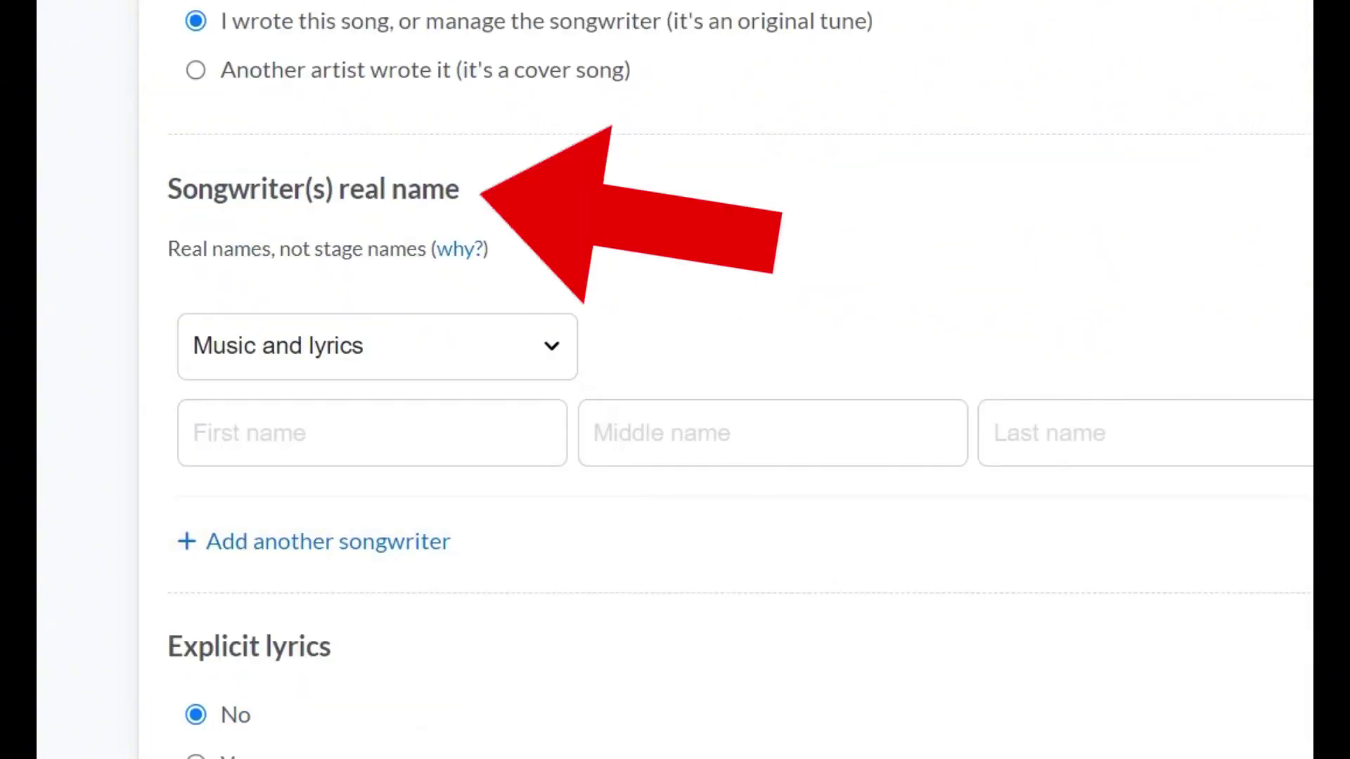
{"action": "scroll", "coordinate": [676, 380], "scroll_direction": "down", "scroll_amount": 3}
{"action": "scroll", "coordinate": [675, 380], "scroll_direction": "up", "scroll_amount": 2}
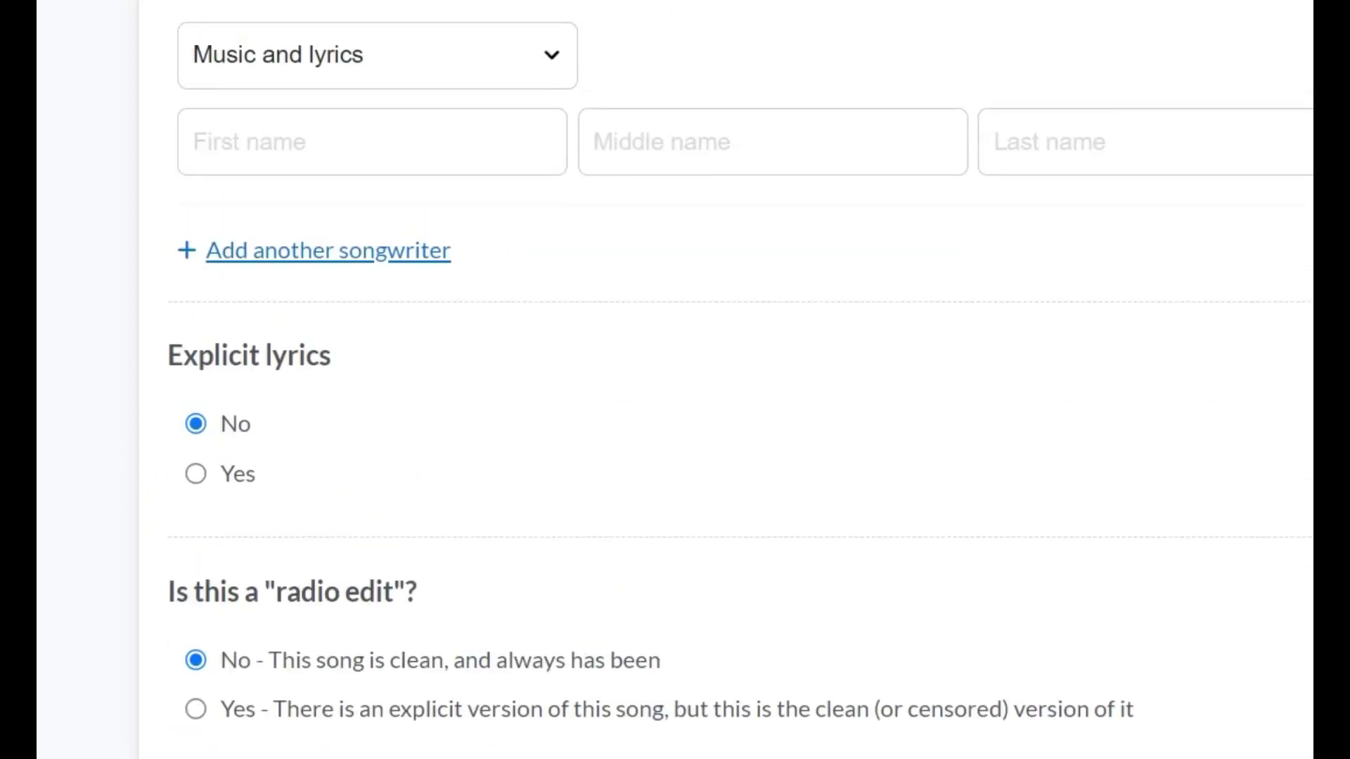
Step: Set Explicit lyrics to No
{"action": "scroll", "coordinate": [675, 380], "scroll_direction": "down", "scroll_amount": 2}
{"action": "left_click_drag", "start_coordinate": [168, 210], "coordinate": [330, 210]}
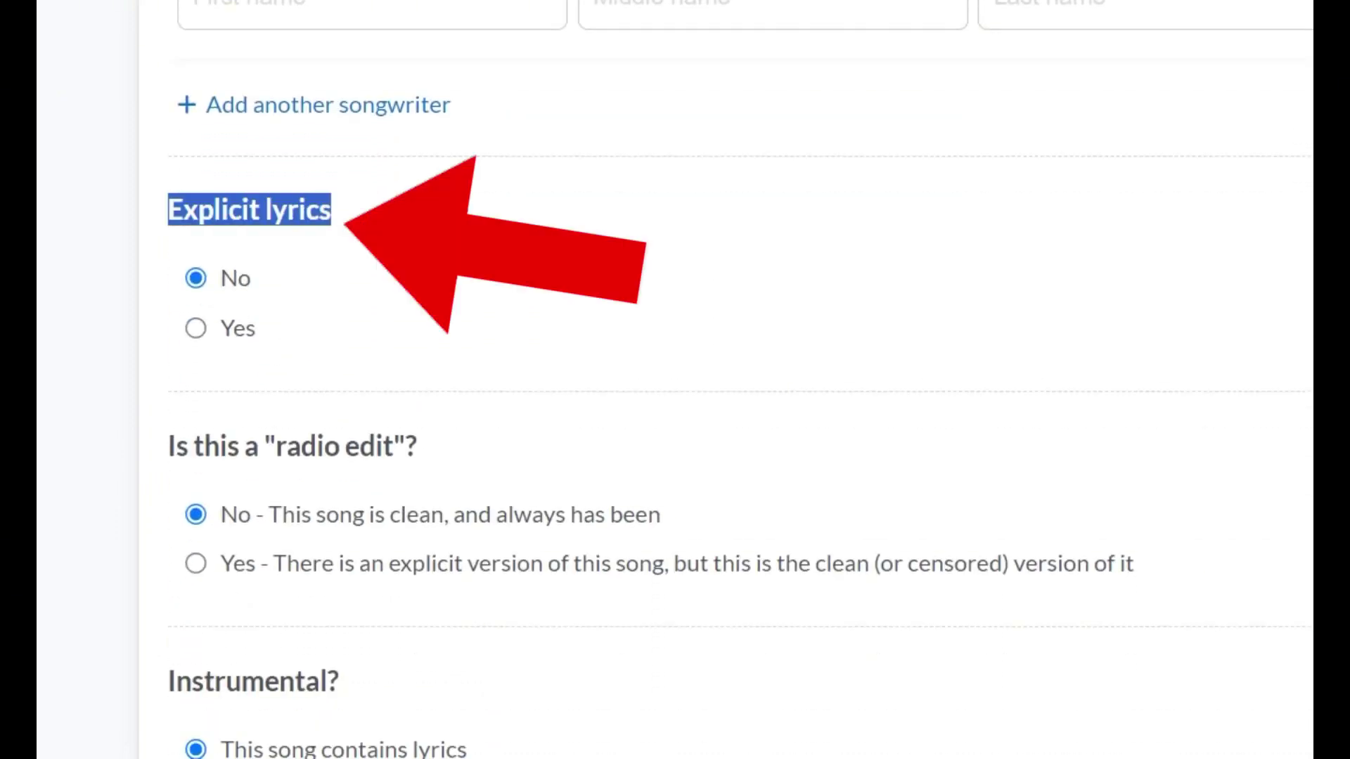
{"action": "left_click", "coordinate": [236, 278]}
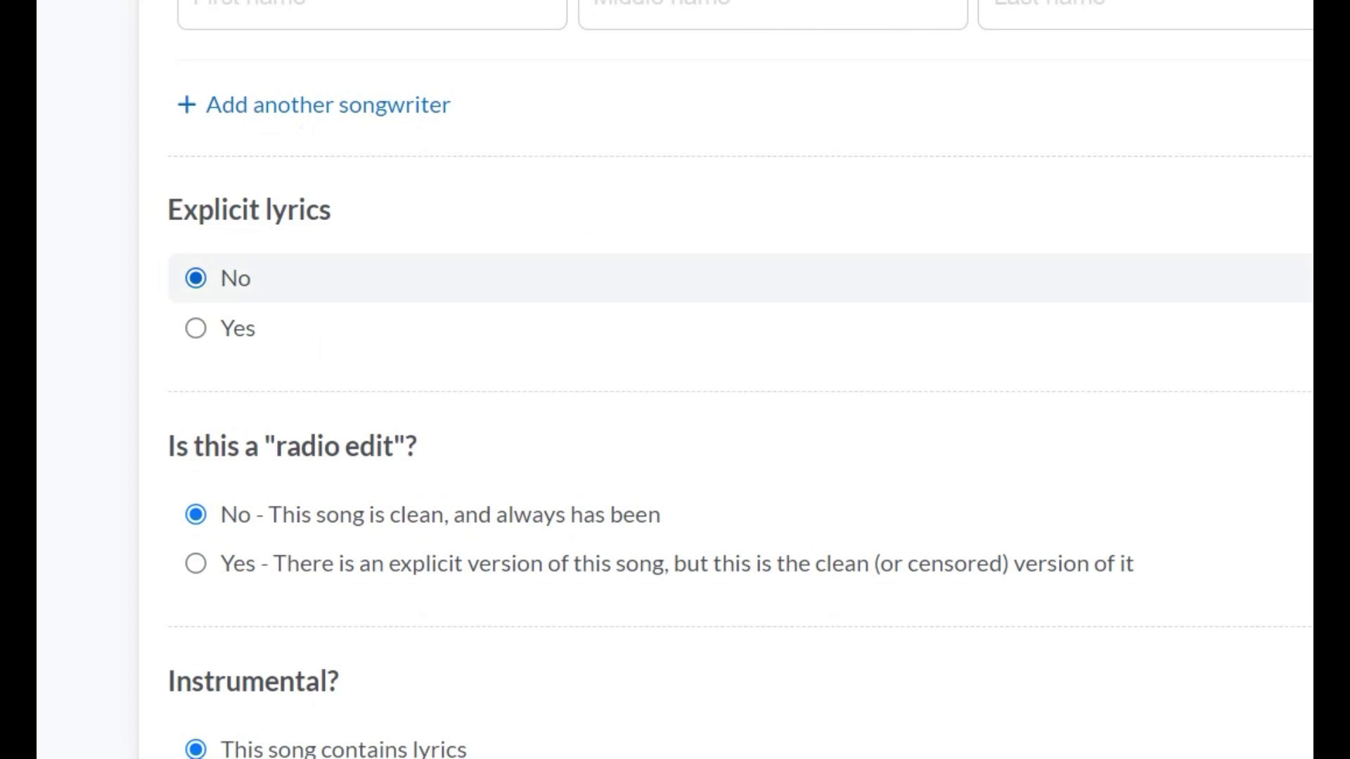
{"action": "scroll", "coordinate": [675, 379], "scroll_direction": "down", "scroll_amount": 2}
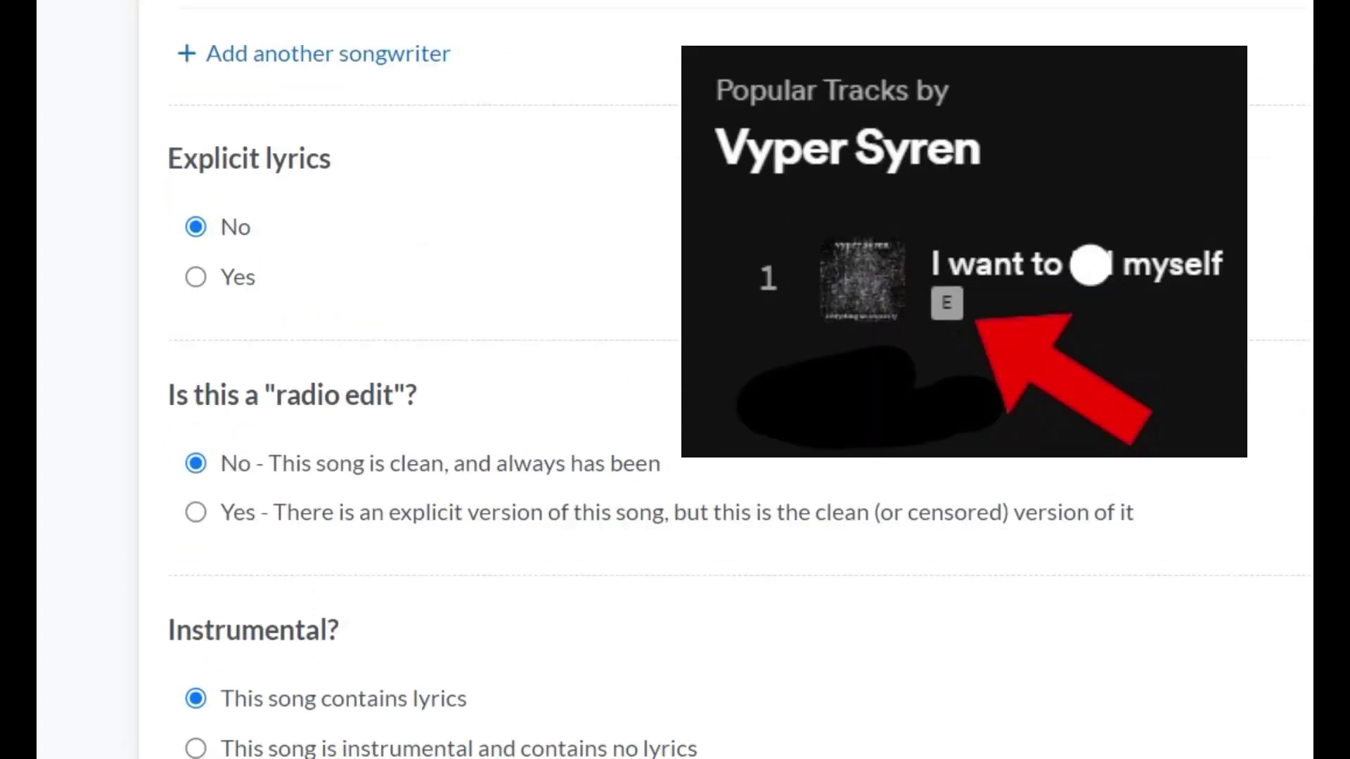
Step: Compare the radio edit options and mark the song as the clean or censored version of an explicit song
{"action": "scroll", "coordinate": [675, 380], "scroll_direction": "down", "scroll_amount": 3}
{"action": "left_click_drag", "start_coordinate": [194, 155], "coordinate": [416, 155]}
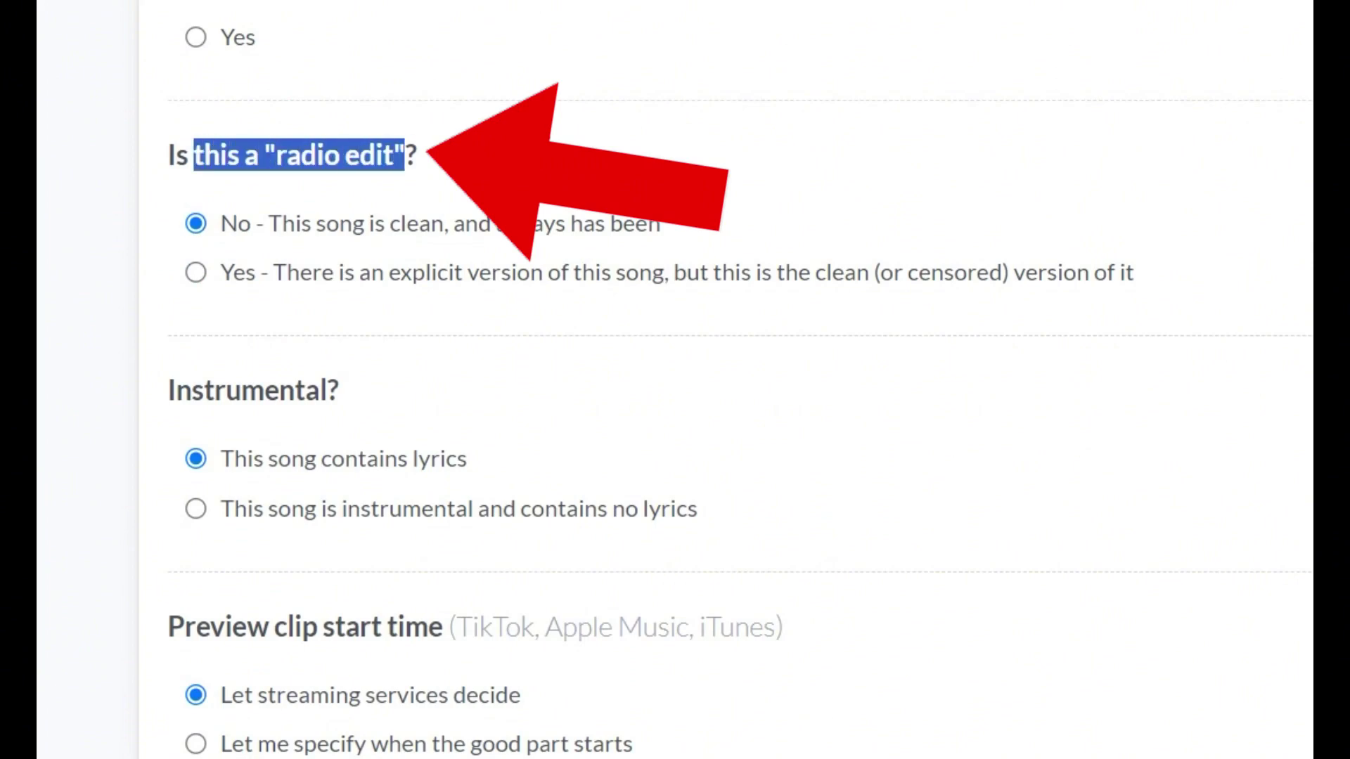
{"action": "left_click", "coordinate": [513, 224]}
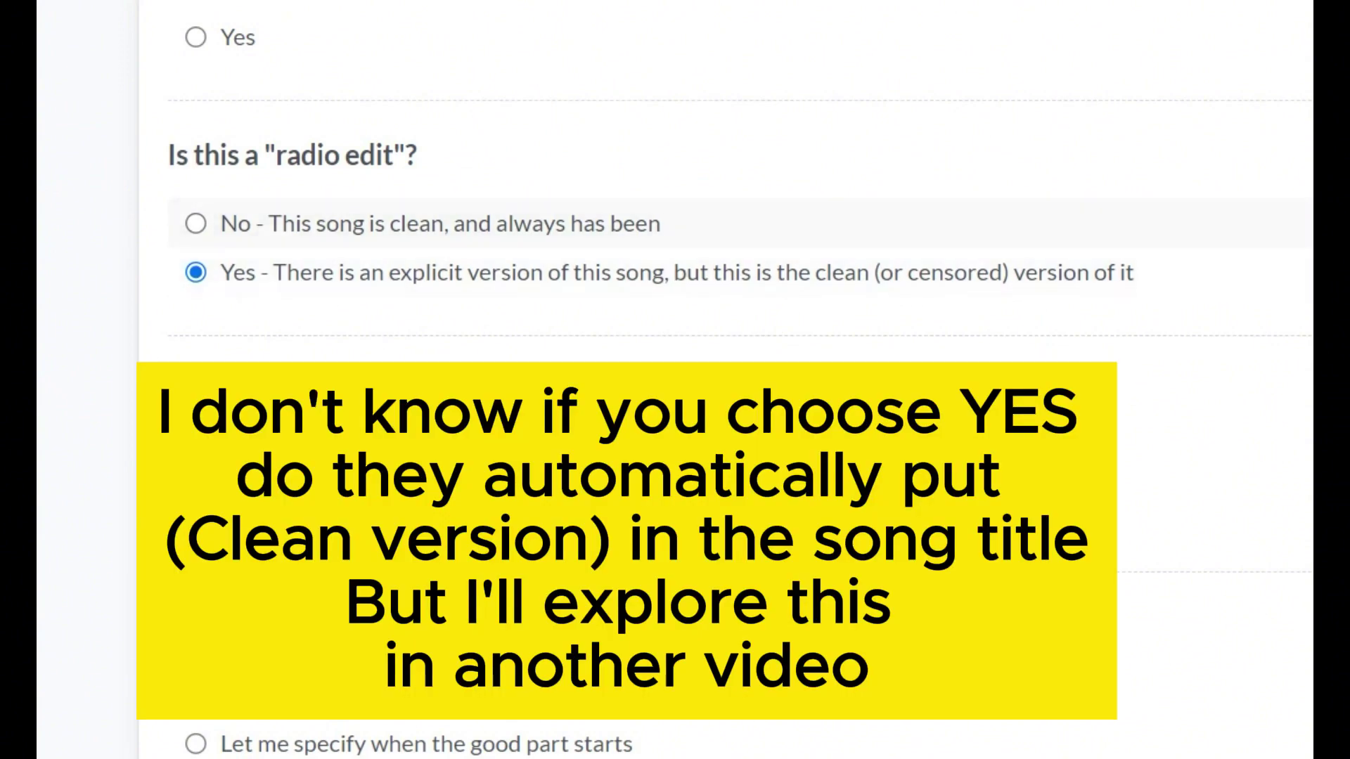
{"action": "left_click", "coordinate": [195, 223]}
{"action": "left_click_drag", "start_coordinate": [195, 155], "coordinate": [416, 156]}
{"action": "left_click", "coordinate": [195, 223]}
{"action": "left_click", "coordinate": [195, 273]}
Step: Mark the song as instrumental with no lyrics
{"action": "scroll", "coordinate": [675, 380], "scroll_direction": "down", "scroll_amount": 2}
{"action": "left_click", "coordinate": [190, 244]}
{"action": "scroll", "coordinate": [676, 380], "scroll_direction": "down", "scroll_amount": 2}
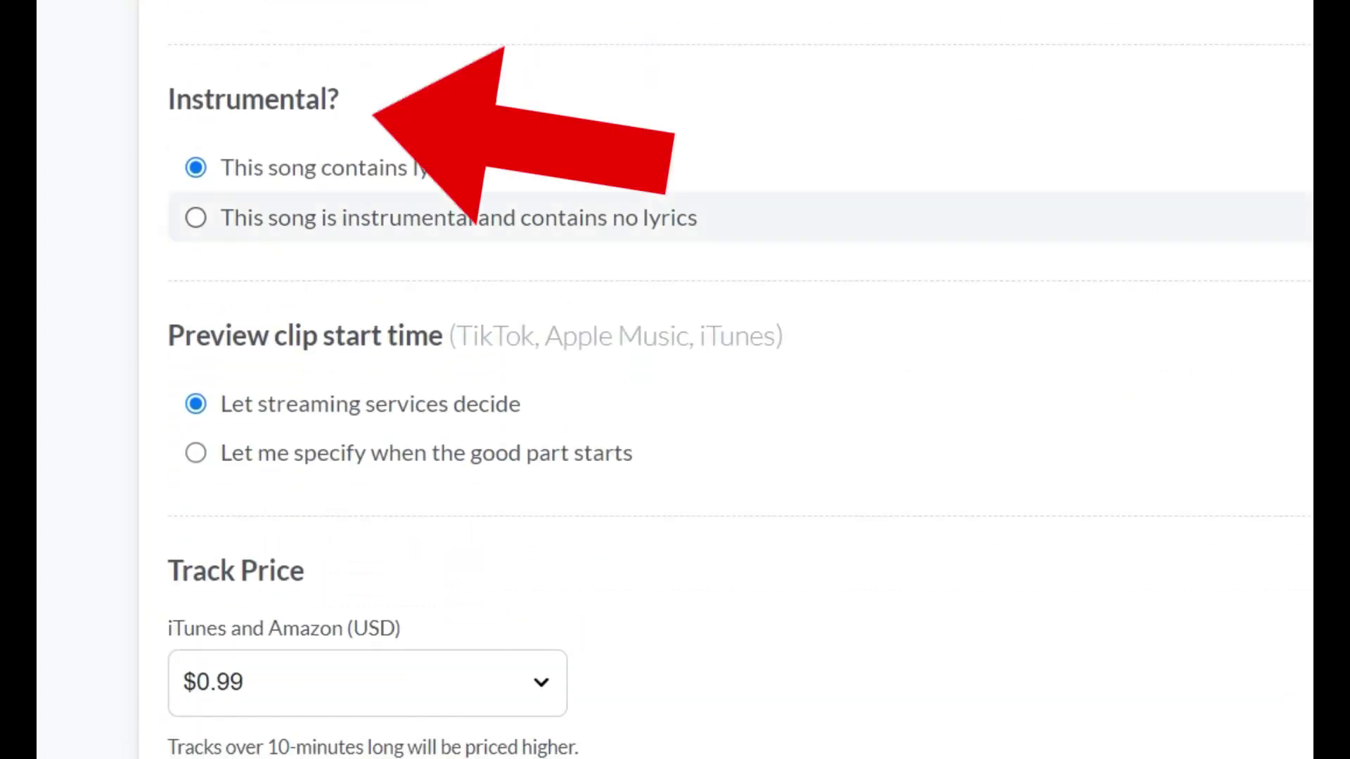
{"action": "scroll", "coordinate": [675, 380], "scroll_direction": "up", "scroll_amount": 8}
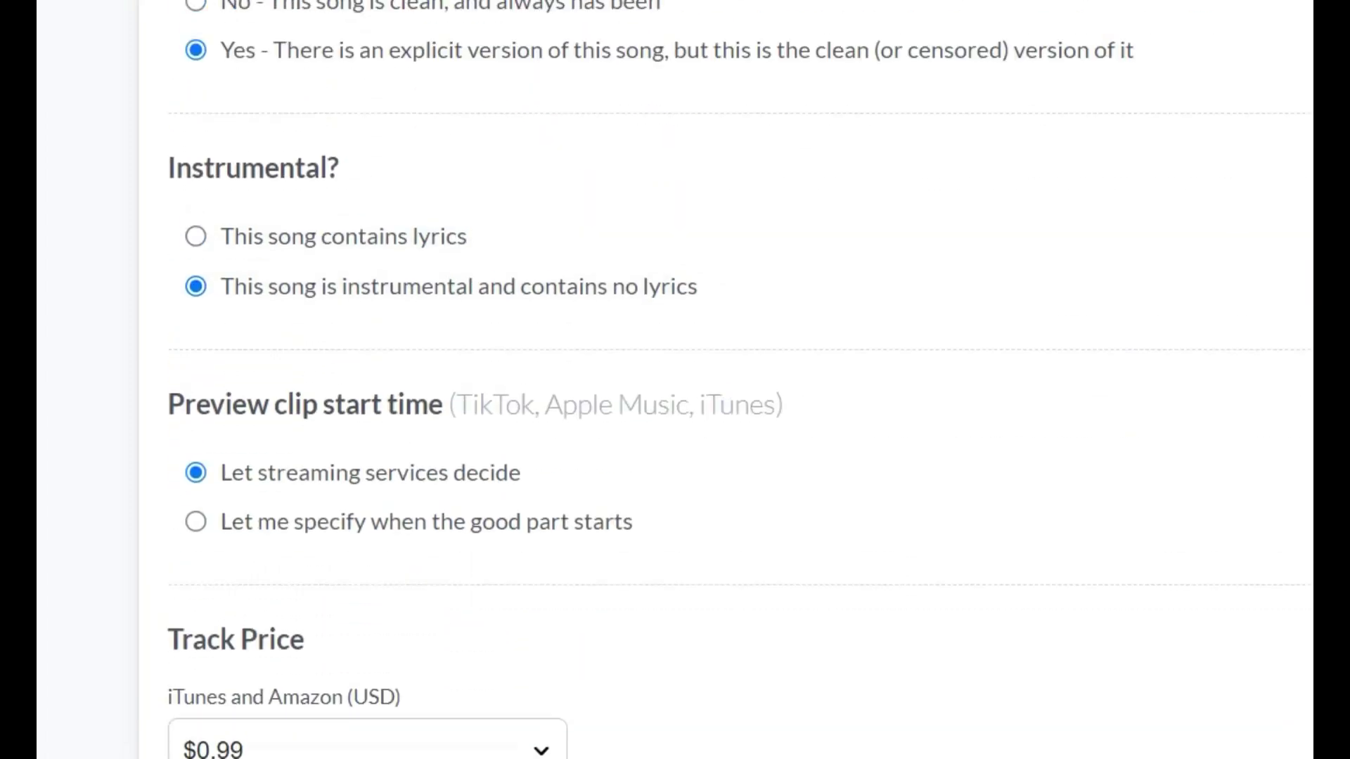
Step: Set the preview clip start time to be specified manually instead of decided by streaming services
{"action": "scroll", "coordinate": [675, 380], "scroll_direction": "down", "scroll_amount": 10}
{"action": "scroll", "coordinate": [675, 380], "scroll_direction": "up", "scroll_amount": 4}
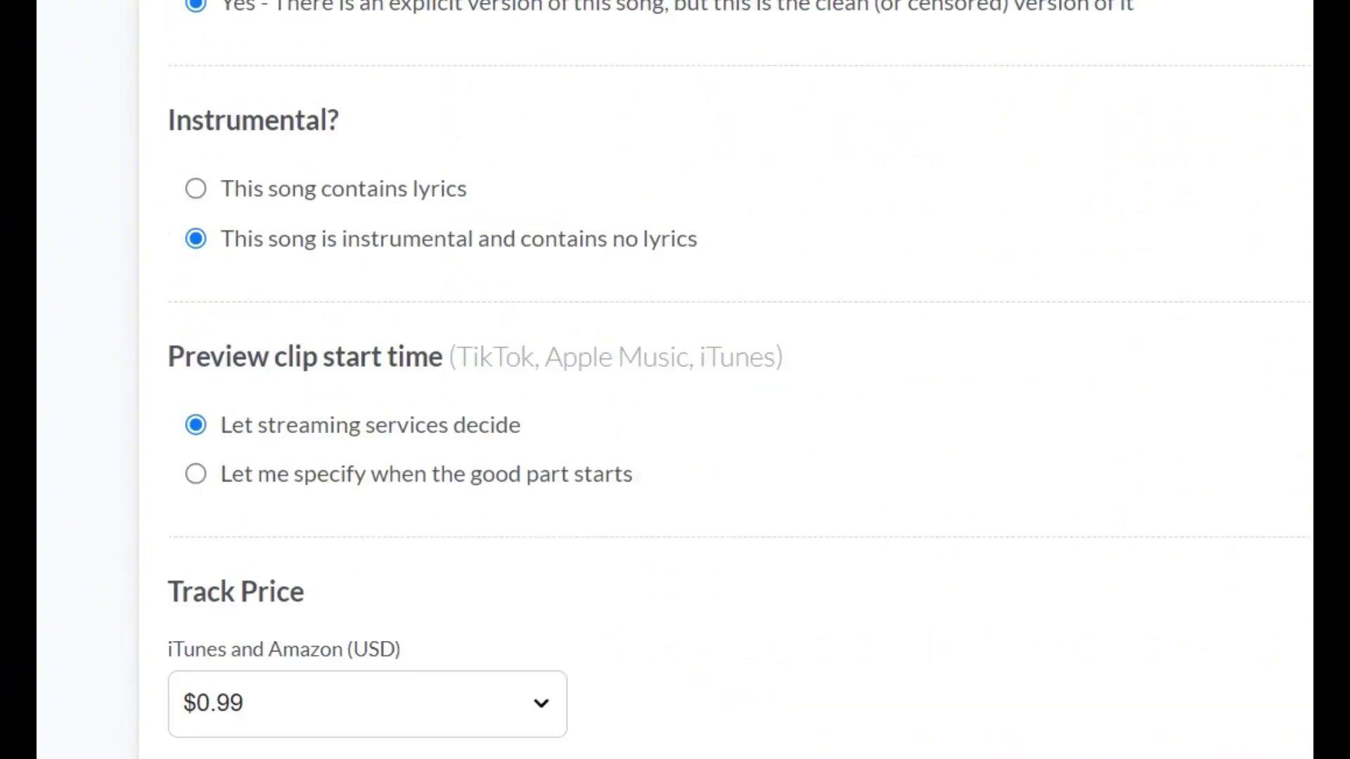
{"action": "left_click_drag", "start_coordinate": [169, 481], "coordinate": [428, 482]}
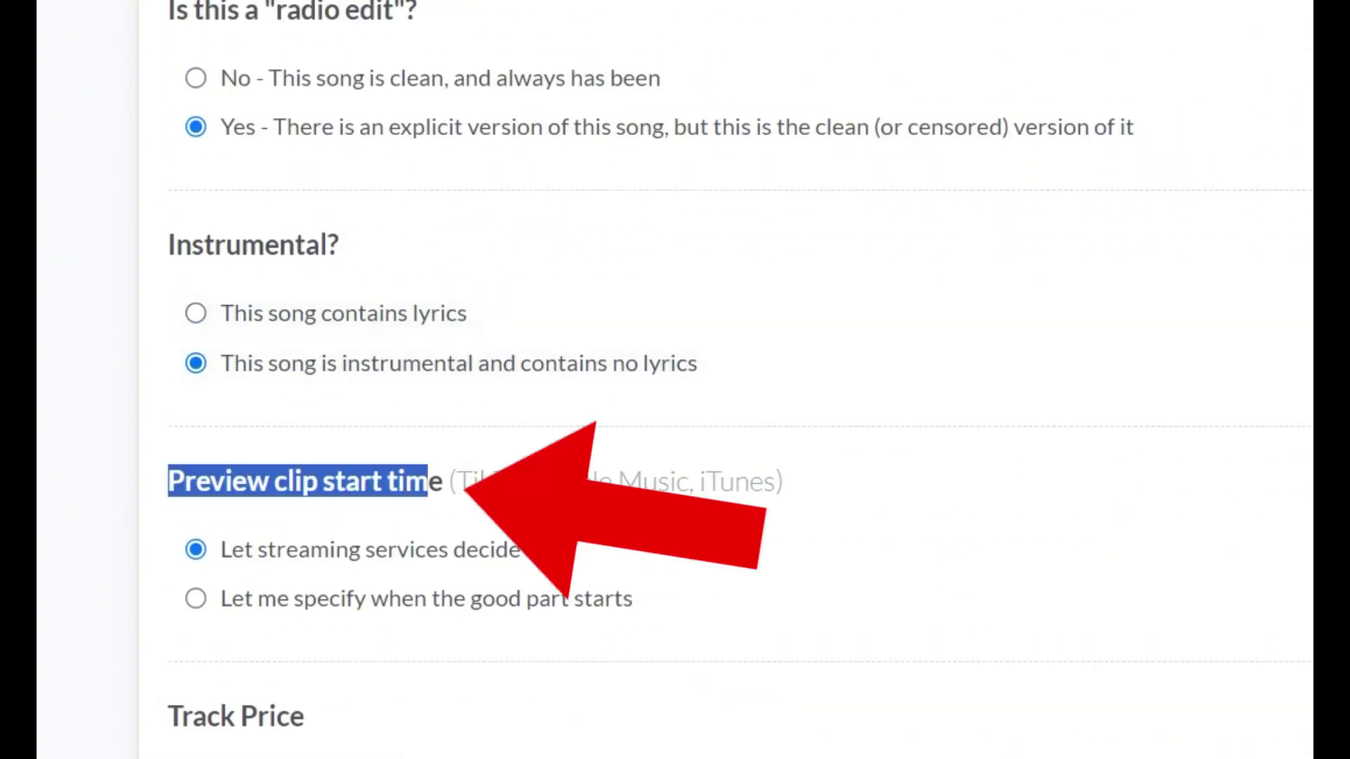
{"action": "left_click", "coordinate": [428, 482]}
{"action": "scroll", "coordinate": [675, 380], "scroll_direction": "down", "scroll_amount": 1}
{"action": "scroll", "coordinate": [675, 379], "scroll_direction": "down", "scroll_amount": 2}
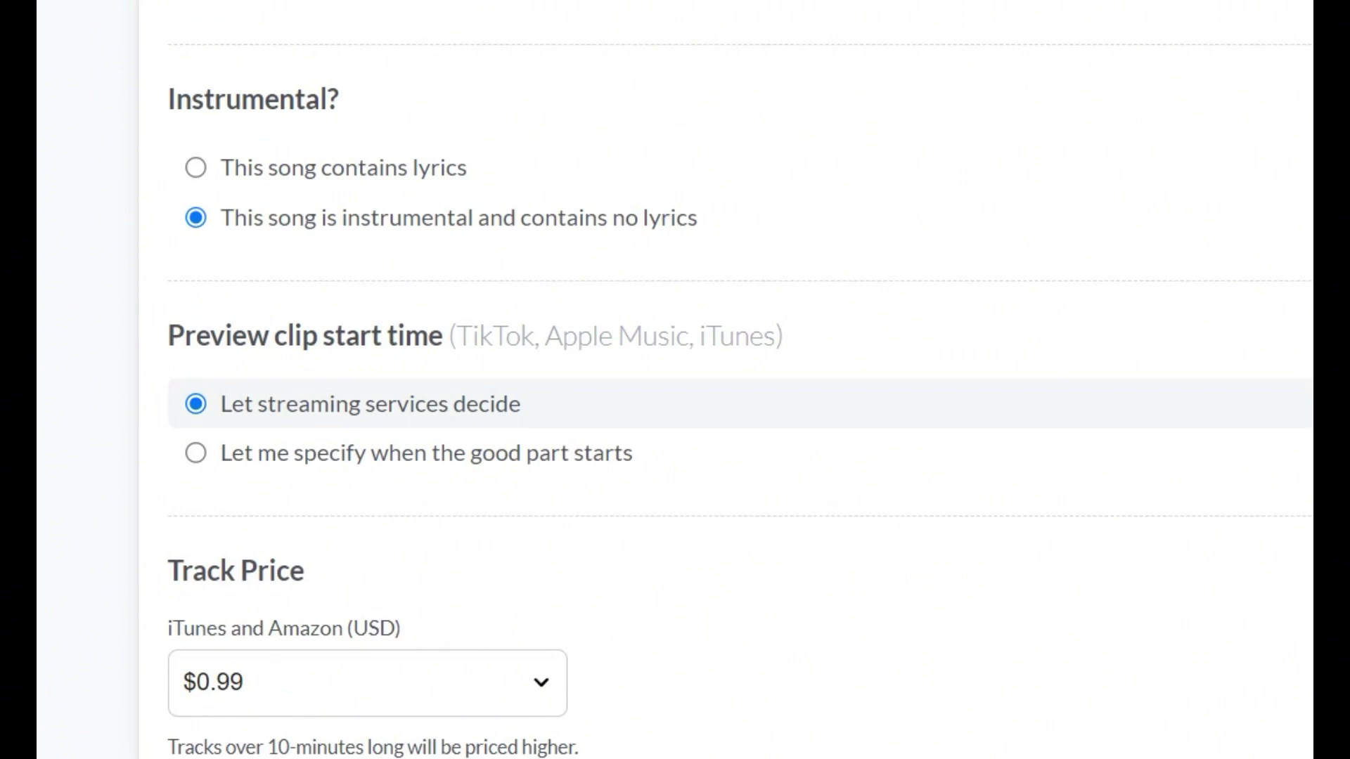
{"action": "scroll", "coordinate": [675, 380], "scroll_direction": "down", "scroll_amount": 2}
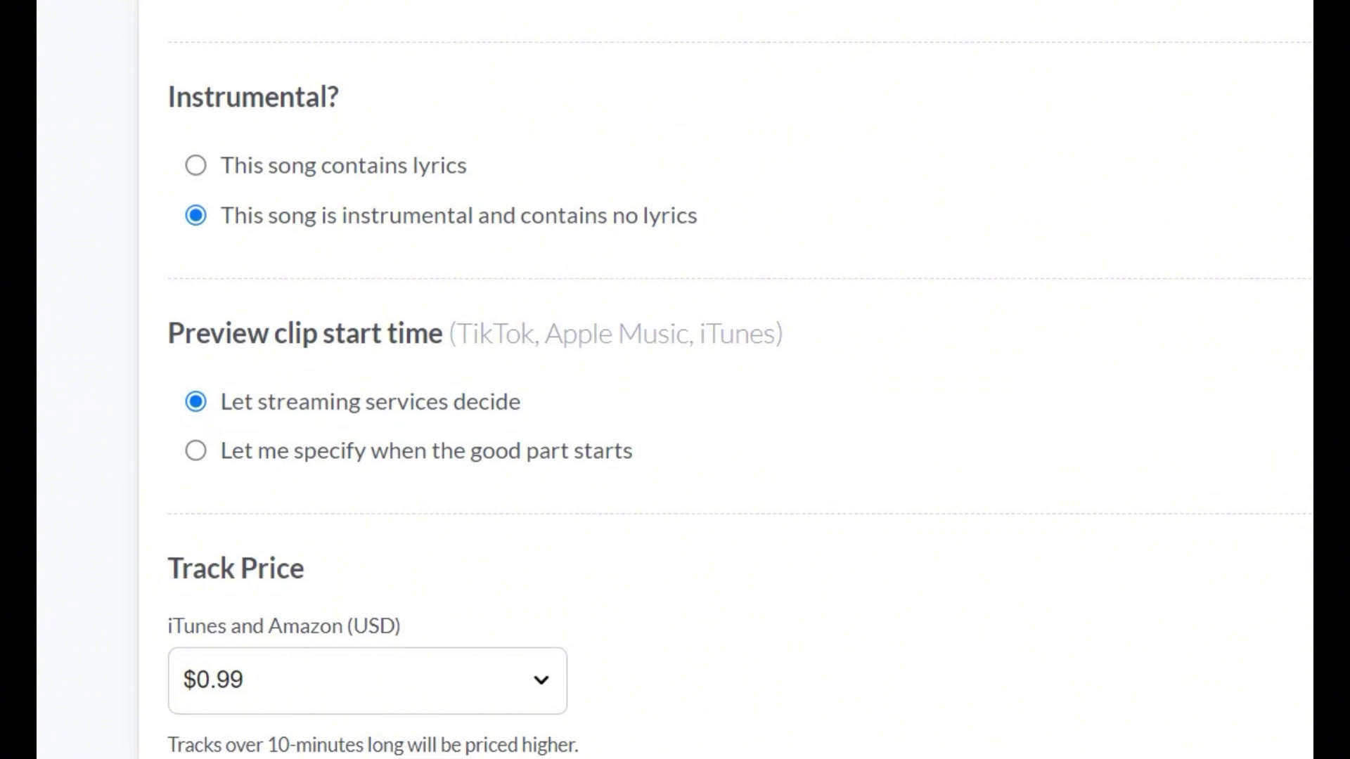
{"action": "left_click", "coordinate": [196, 308]}
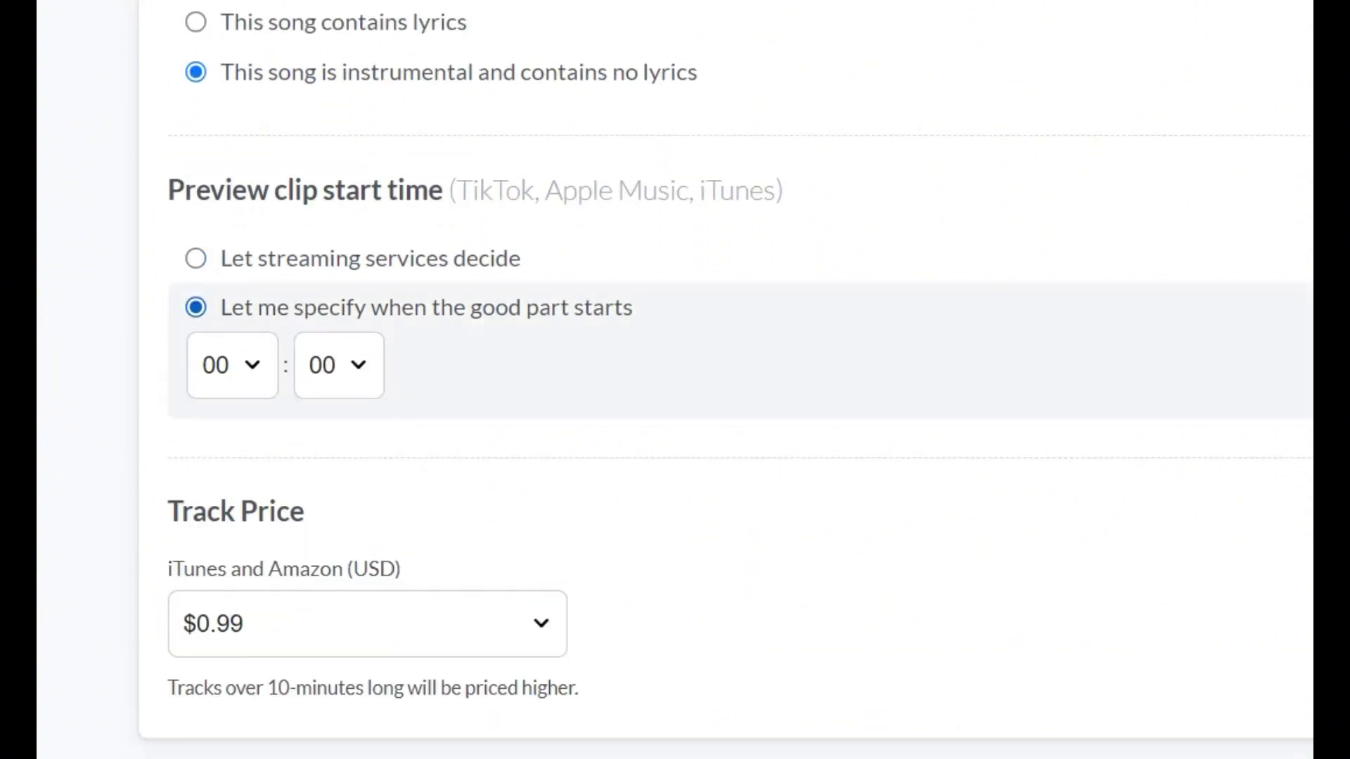
Step: Set the preview clip start time to 01:19
{"action": "left_click_drag", "start_coordinate": [254, 308], "coordinate": [633, 307]}
{"action": "left_click", "coordinate": [232, 365]}
{"action": "key", "text": "Down"}
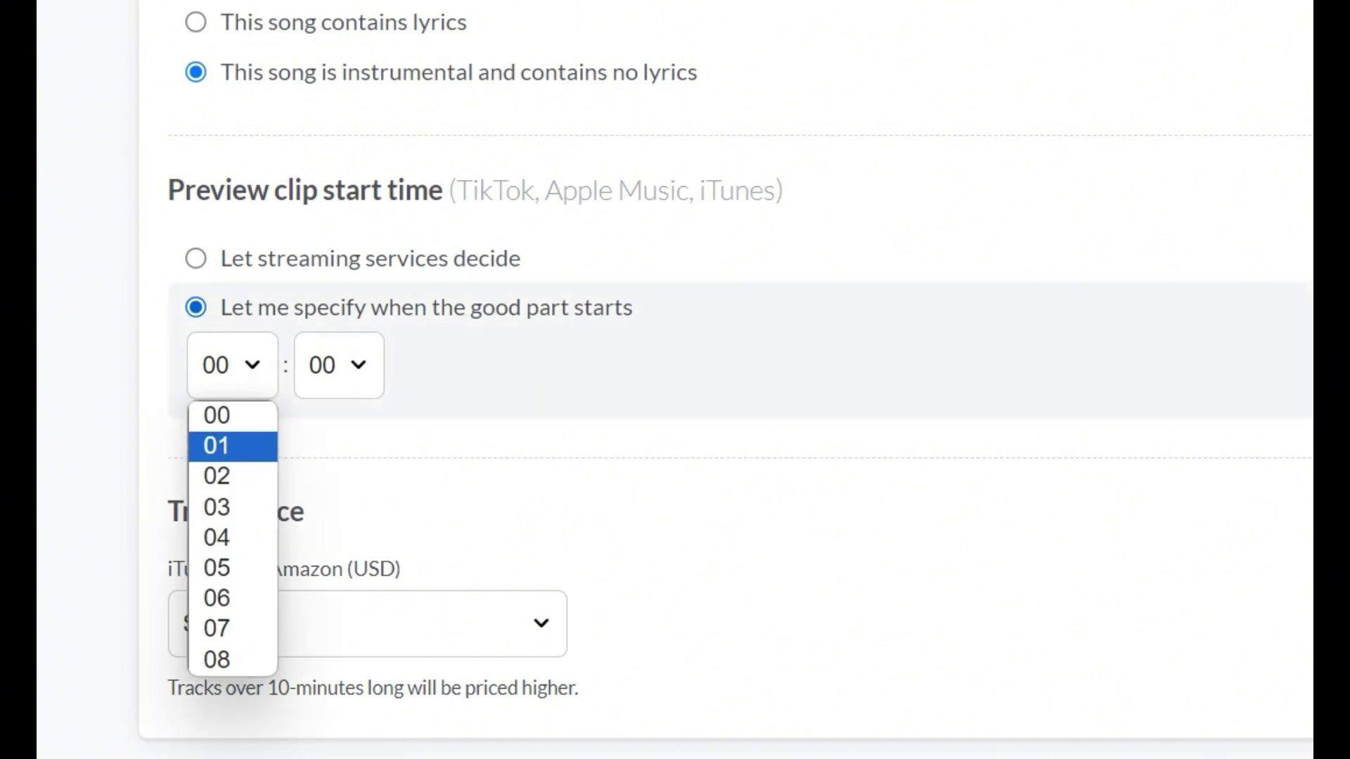
{"action": "left_click", "coordinate": [232, 445]}
{"action": "left_click", "coordinate": [339, 365]}
{"action": "left_click", "coordinate": [330, 315]}
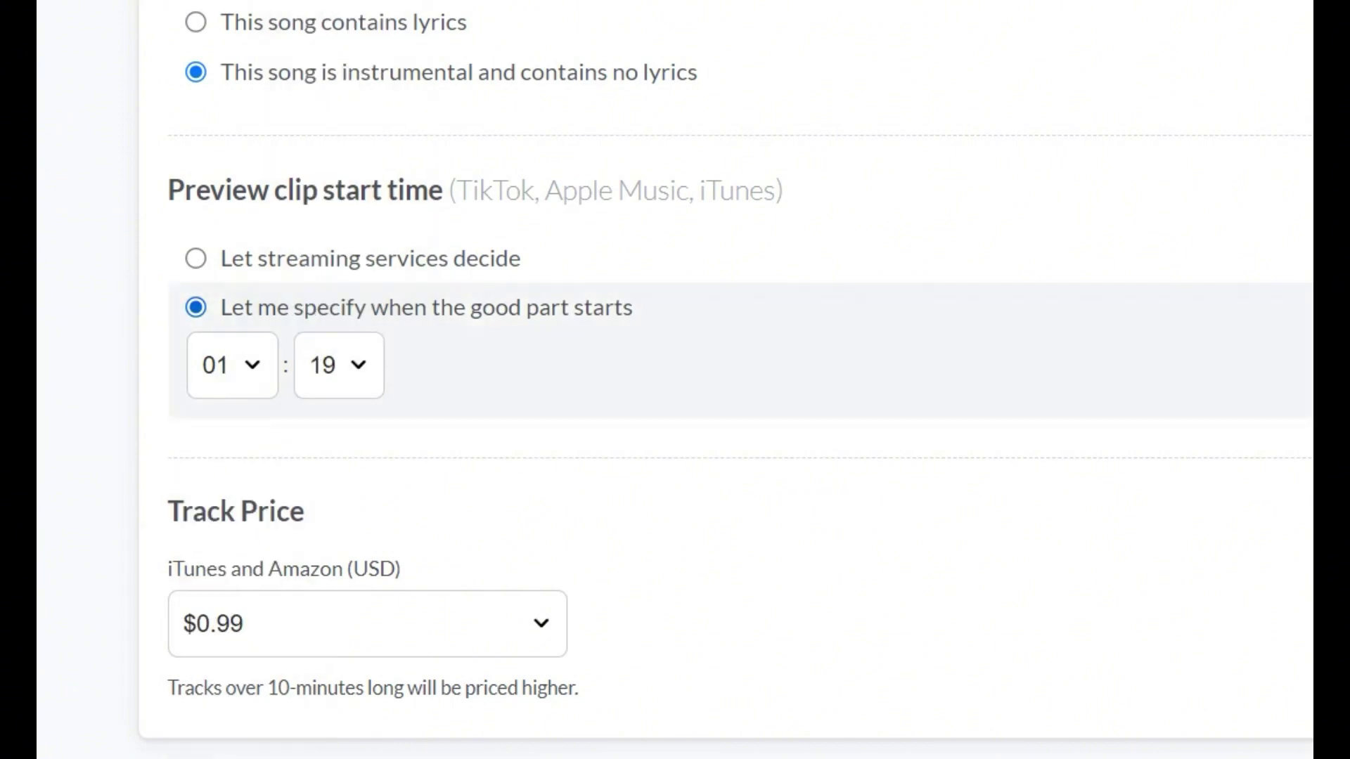
{"action": "scroll", "coordinate": [726, 380], "scroll_direction": "up", "scroll_amount": 2}
{"action": "scroll", "coordinate": [726, 380], "scroll_direction": "down", "scroll_amount": 2}
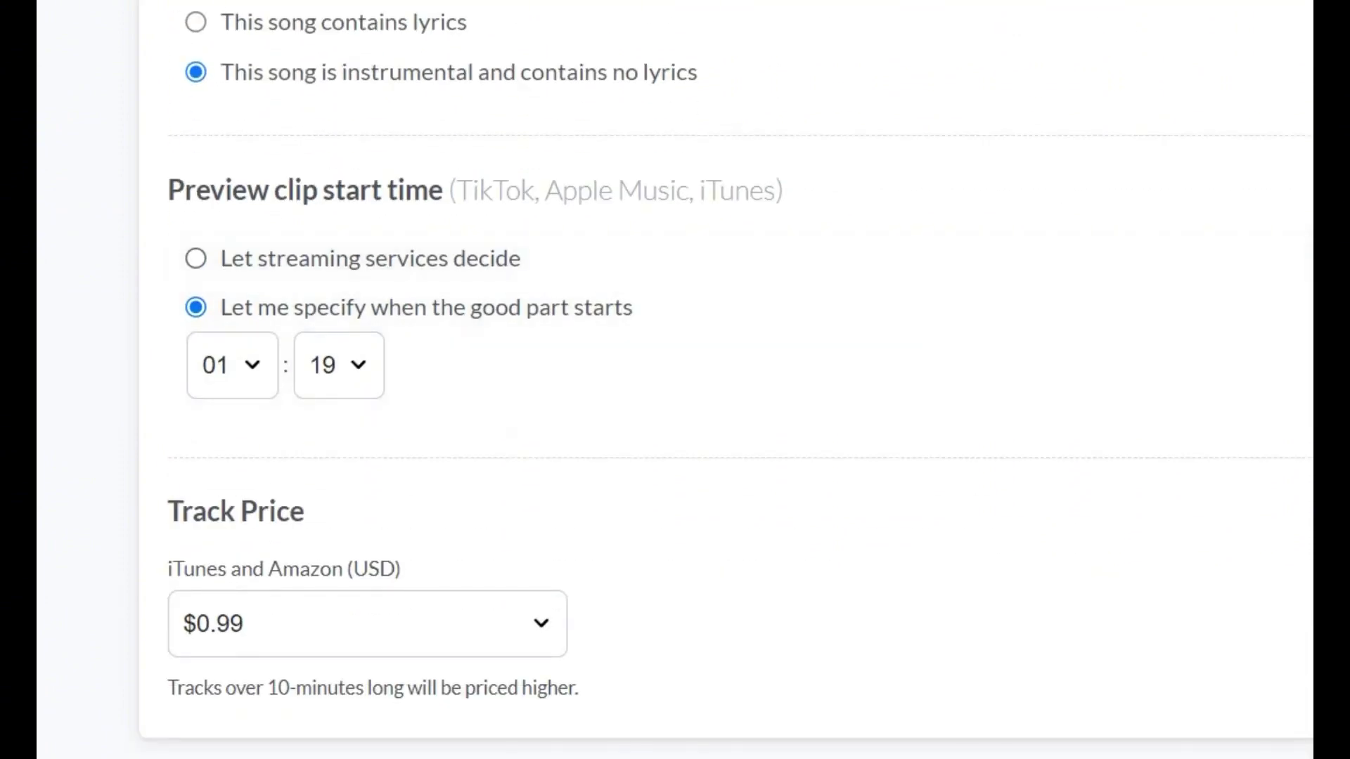
Step: Set the iTunes and Amazon track price to $0.69
{"action": "scroll", "coordinate": [726, 379], "scroll_direction": "down", "scroll_amount": 2}
{"action": "left_click_drag", "start_coordinate": [182, 220], "coordinate": [289, 220]}
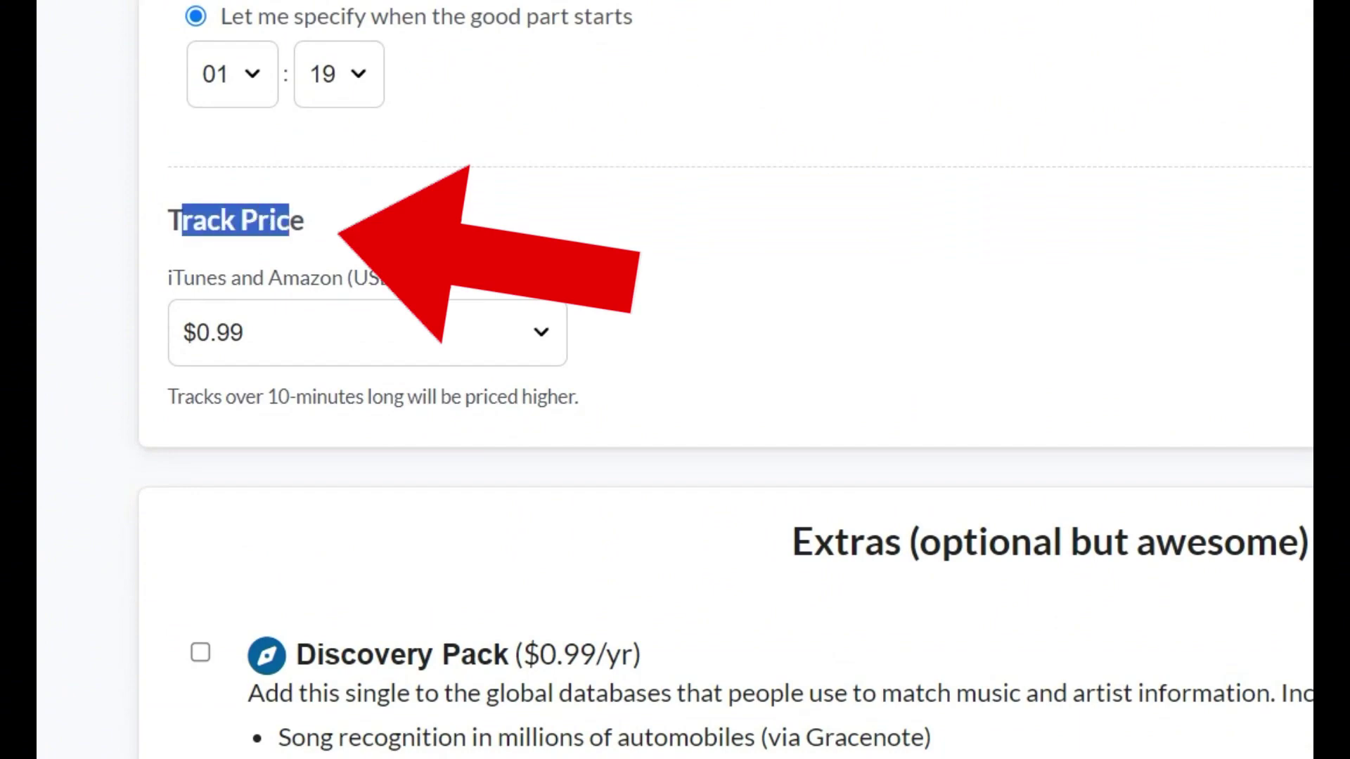
{"action": "left_click", "coordinate": [367, 333]}
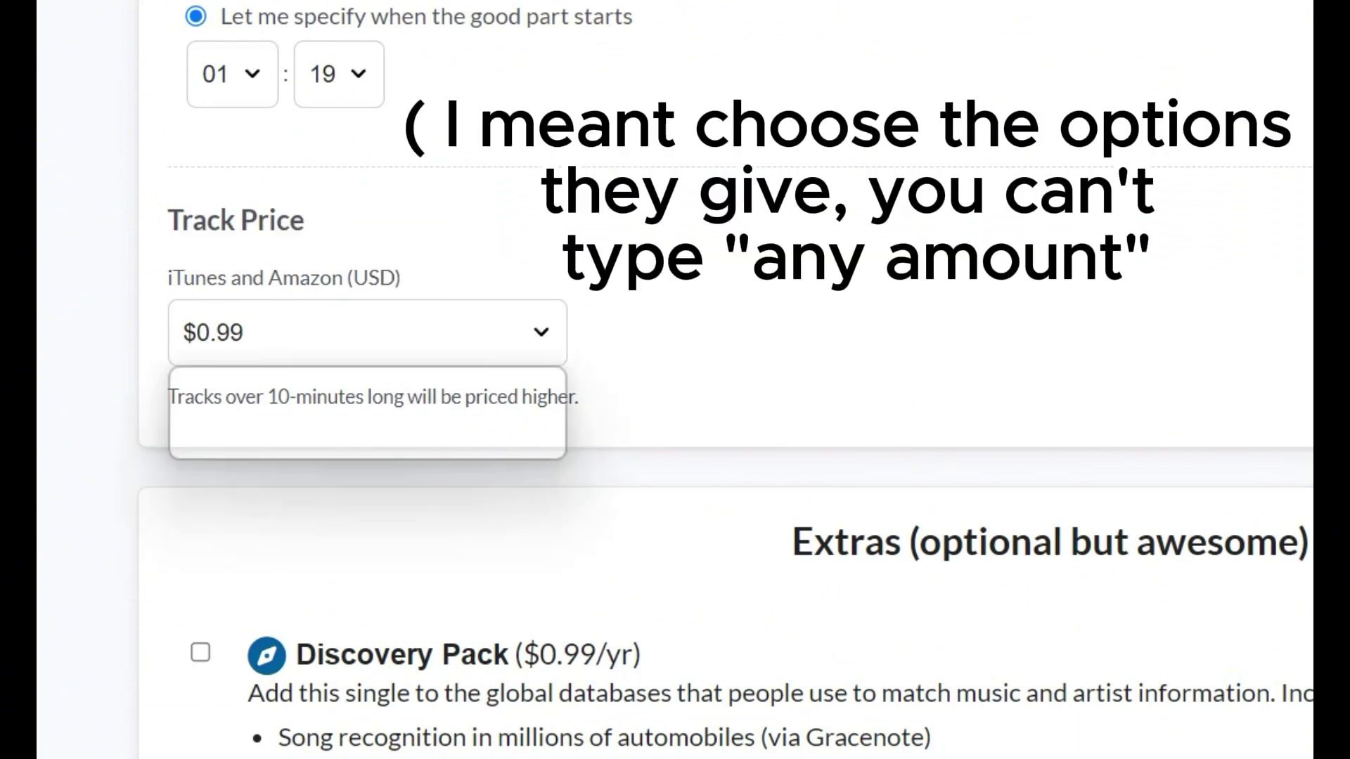
{"action": "left_click", "coordinate": [367, 382]}
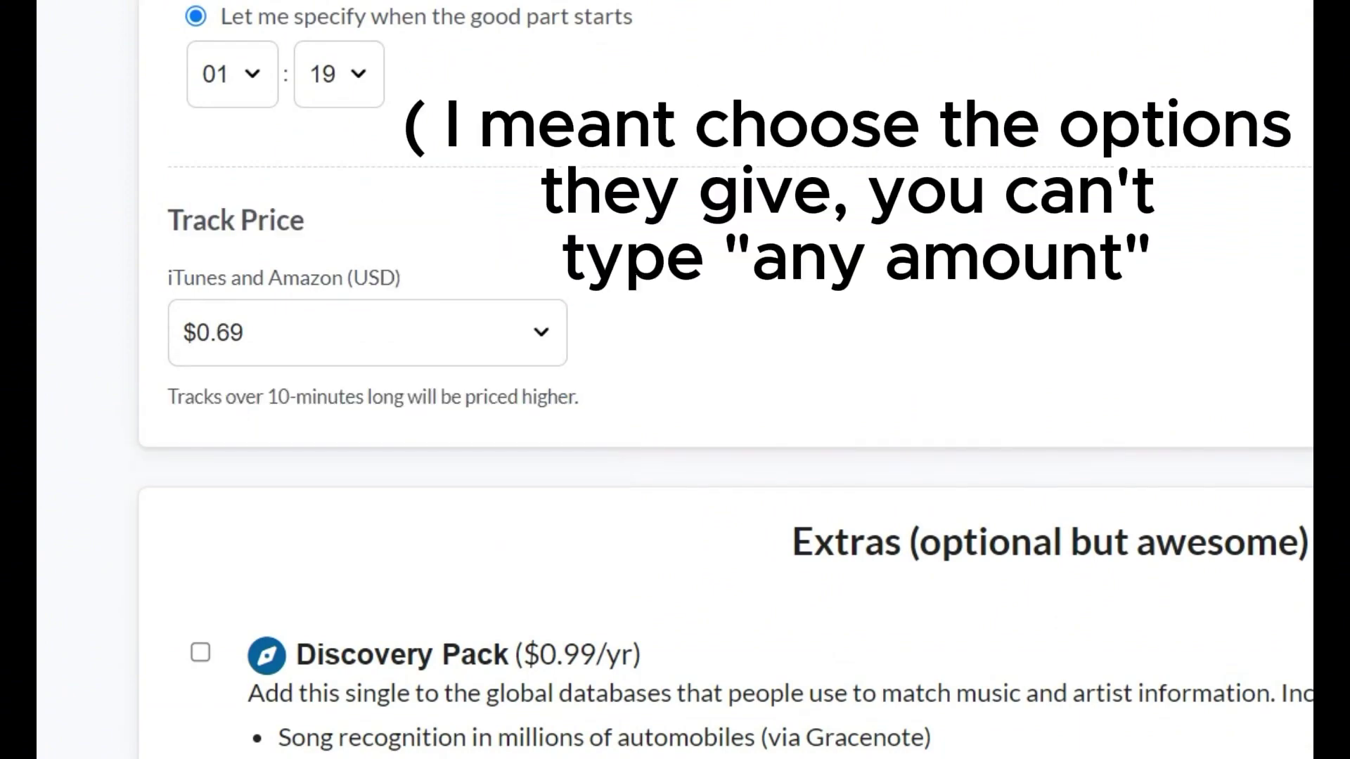
Step: Leave the optional extras unselected, accept all six mandatory statements, and continue with the submission
{"action": "scroll", "coordinate": [724, 379], "scroll_direction": "down", "scroll_amount": 6}
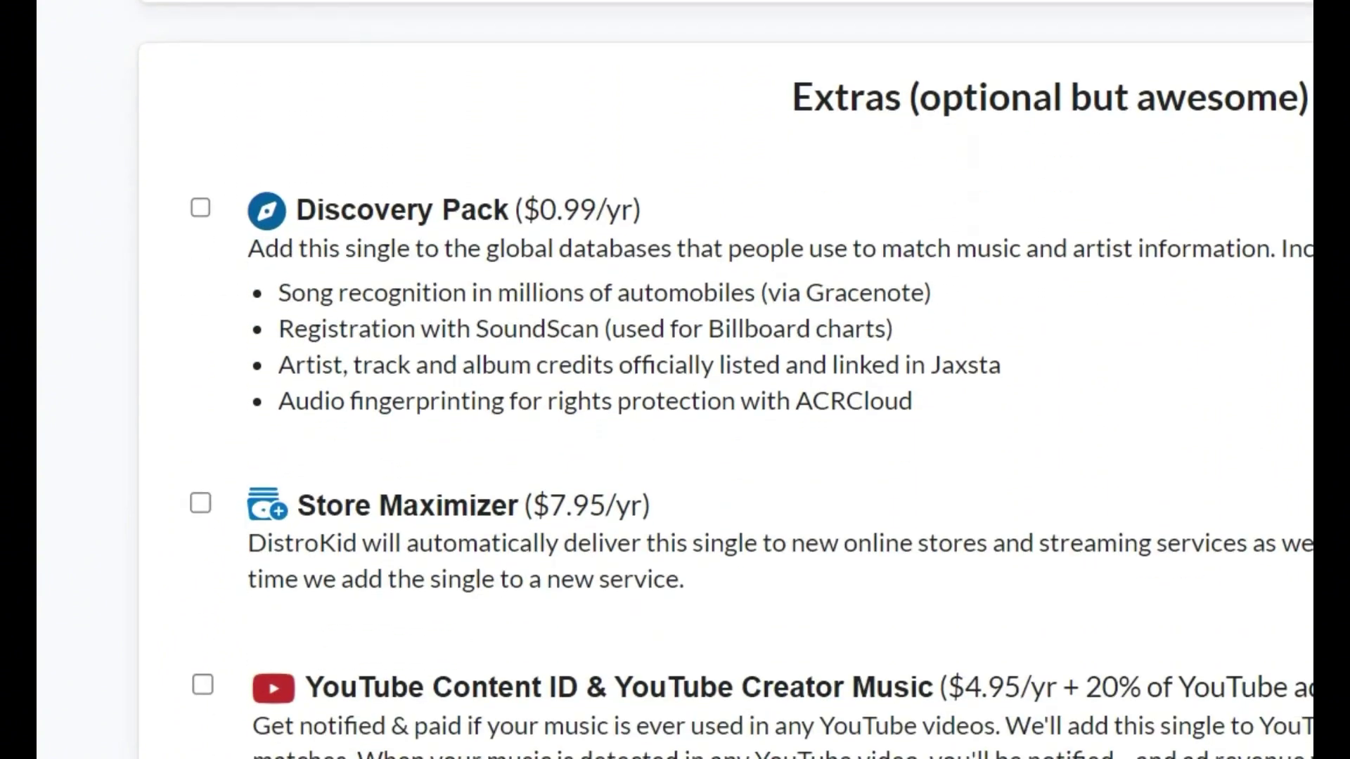
{"action": "scroll", "coordinate": [724, 380], "scroll_direction": "down", "scroll_amount": 12}
{"action": "scroll", "coordinate": [724, 380], "scroll_direction": "up", "scroll_amount": 9}
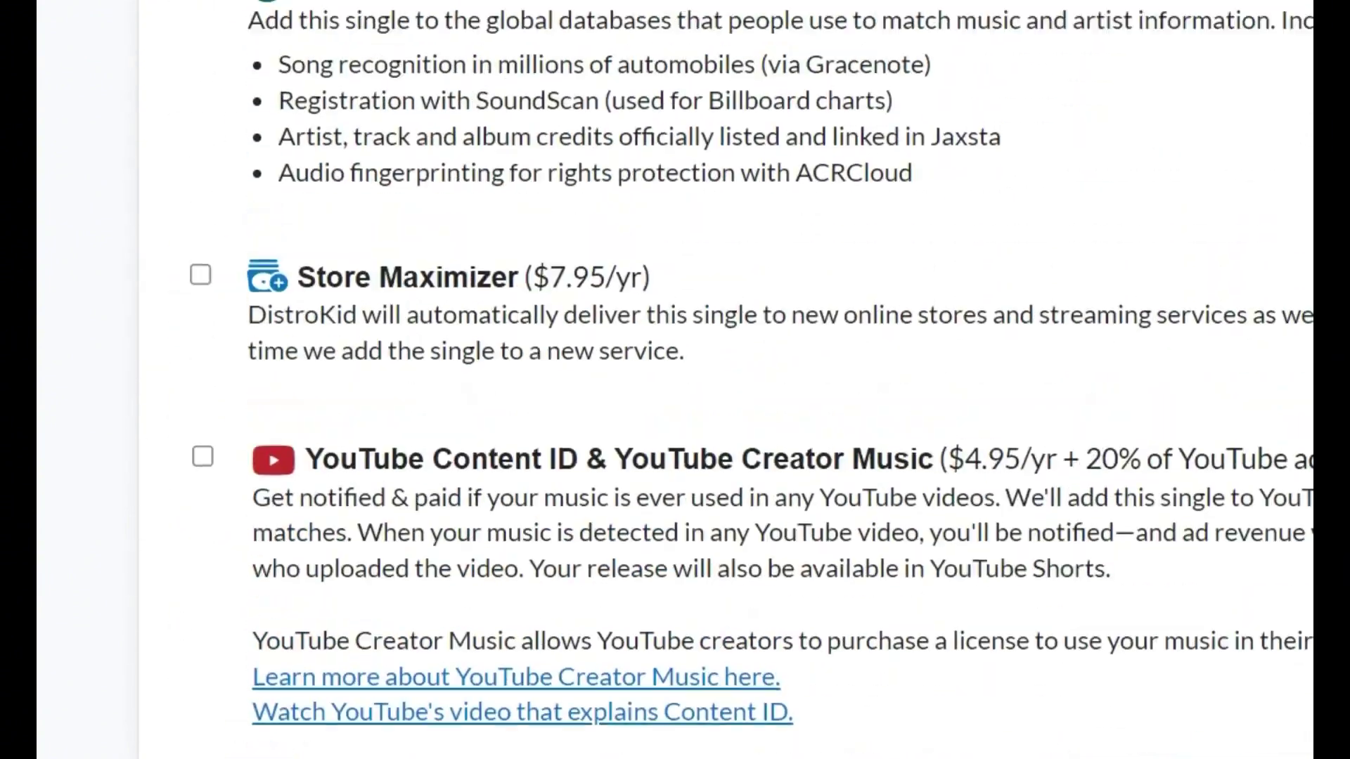
{"action": "scroll", "coordinate": [724, 379], "scroll_direction": "up", "scroll_amount": 7}
{"action": "scroll", "coordinate": [724, 379], "scroll_direction": "down", "scroll_amount": 9}
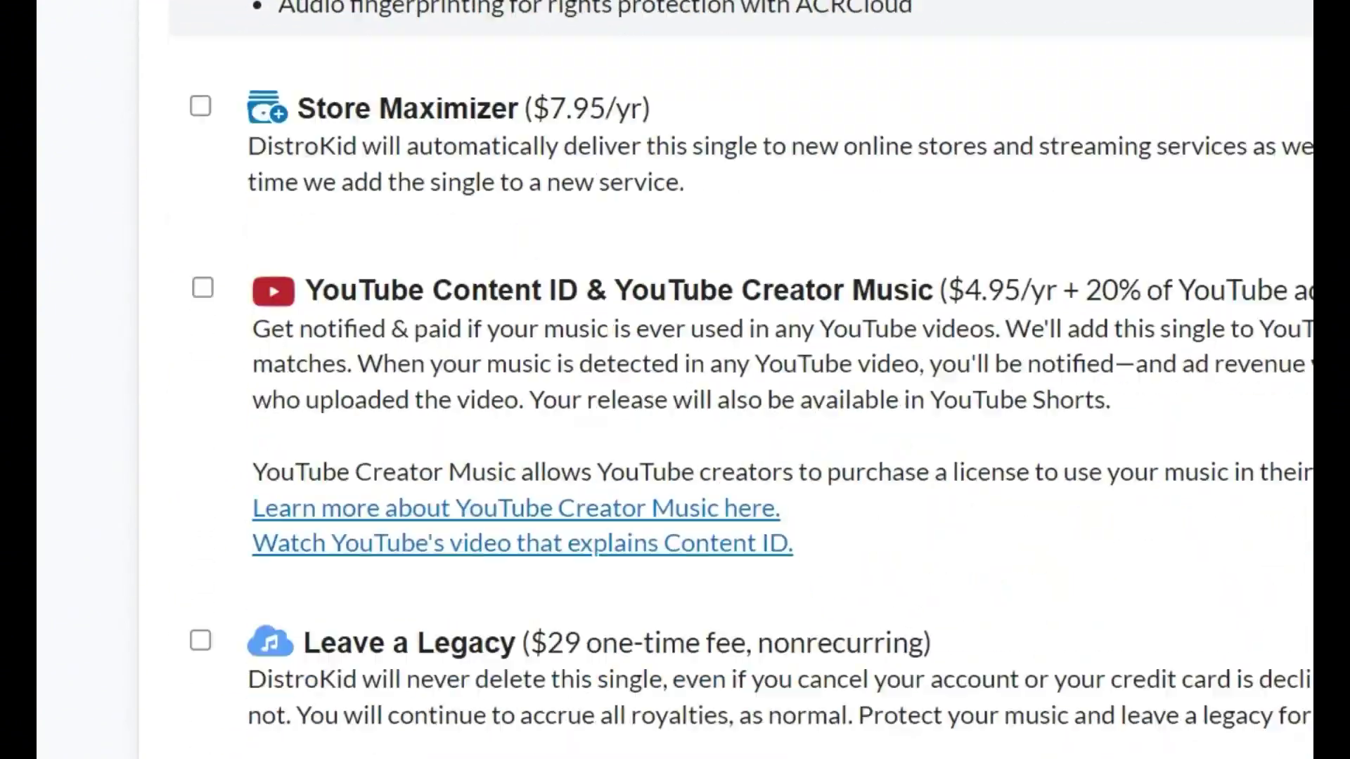
{"action": "scroll", "coordinate": [725, 380], "scroll_direction": "down", "scroll_amount": 18}
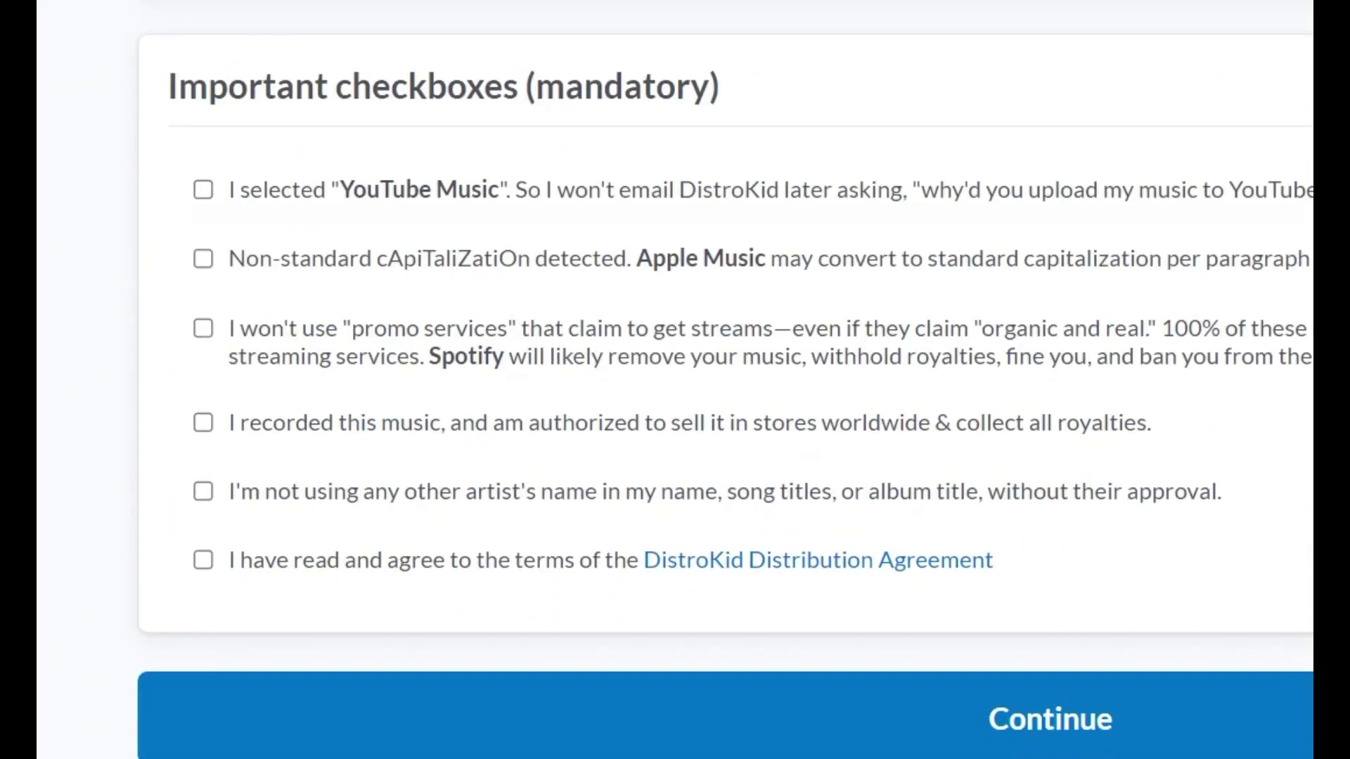
{"action": "left_click", "coordinate": [203, 189]}
{"action": "left_click", "coordinate": [203, 258]}
{"action": "left_click", "coordinate": [203, 328]}
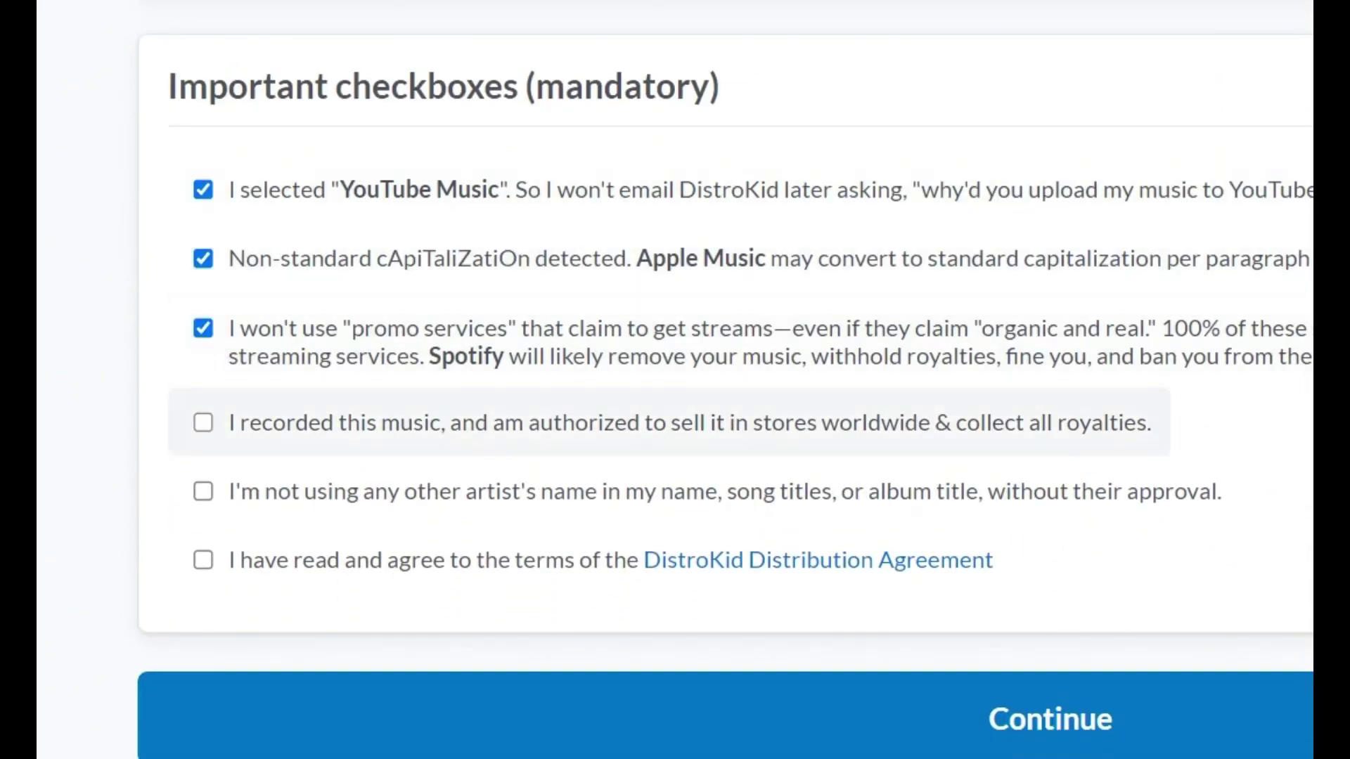
{"action": "left_click", "coordinate": [204, 423]}
{"action": "left_click", "coordinate": [203, 492]}
{"action": "left_click", "coordinate": [203, 560]}
{"action": "scroll", "coordinate": [725, 380], "scroll_direction": "down", "scroll_amount": 3}
{"action": "left_click", "coordinate": [1052, 570]}
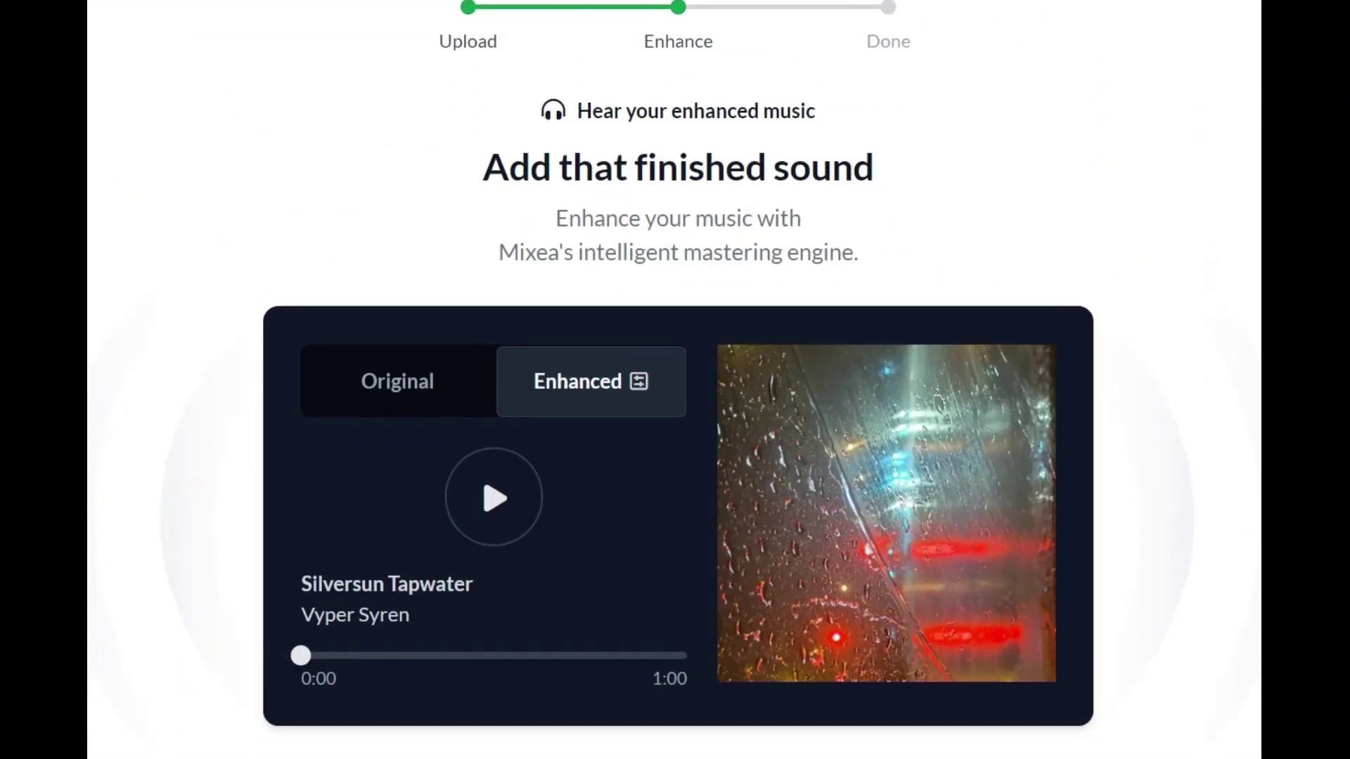
Step: Decline the Mixea track mastering offer and use the original version of the song
{"action": "scroll", "coordinate": [675, 380], "scroll_direction": "down", "scroll_amount": 6}
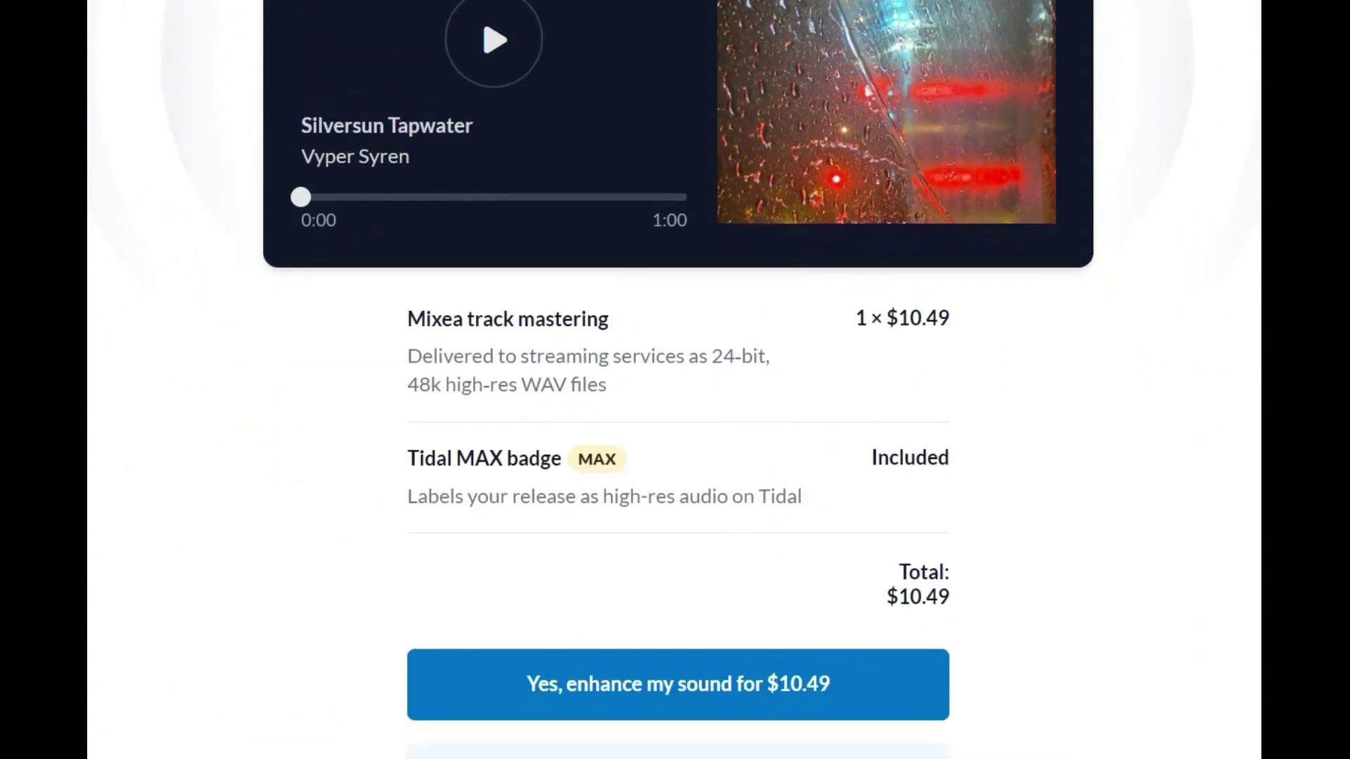
{"action": "scroll", "coordinate": [677, 380], "scroll_direction": "down", "scroll_amount": 1}
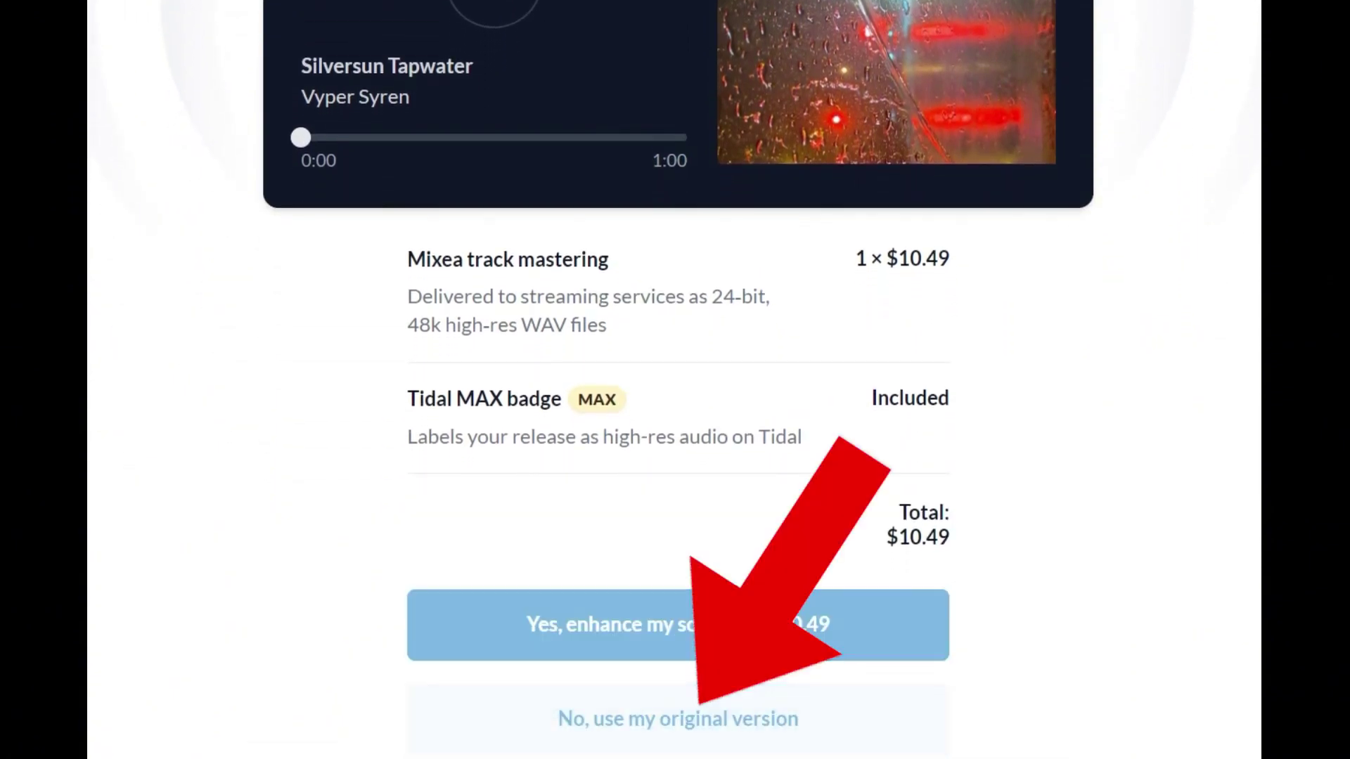
{"action": "scroll", "coordinate": [677, 380], "scroll_direction": "down", "scroll_amount": 2}
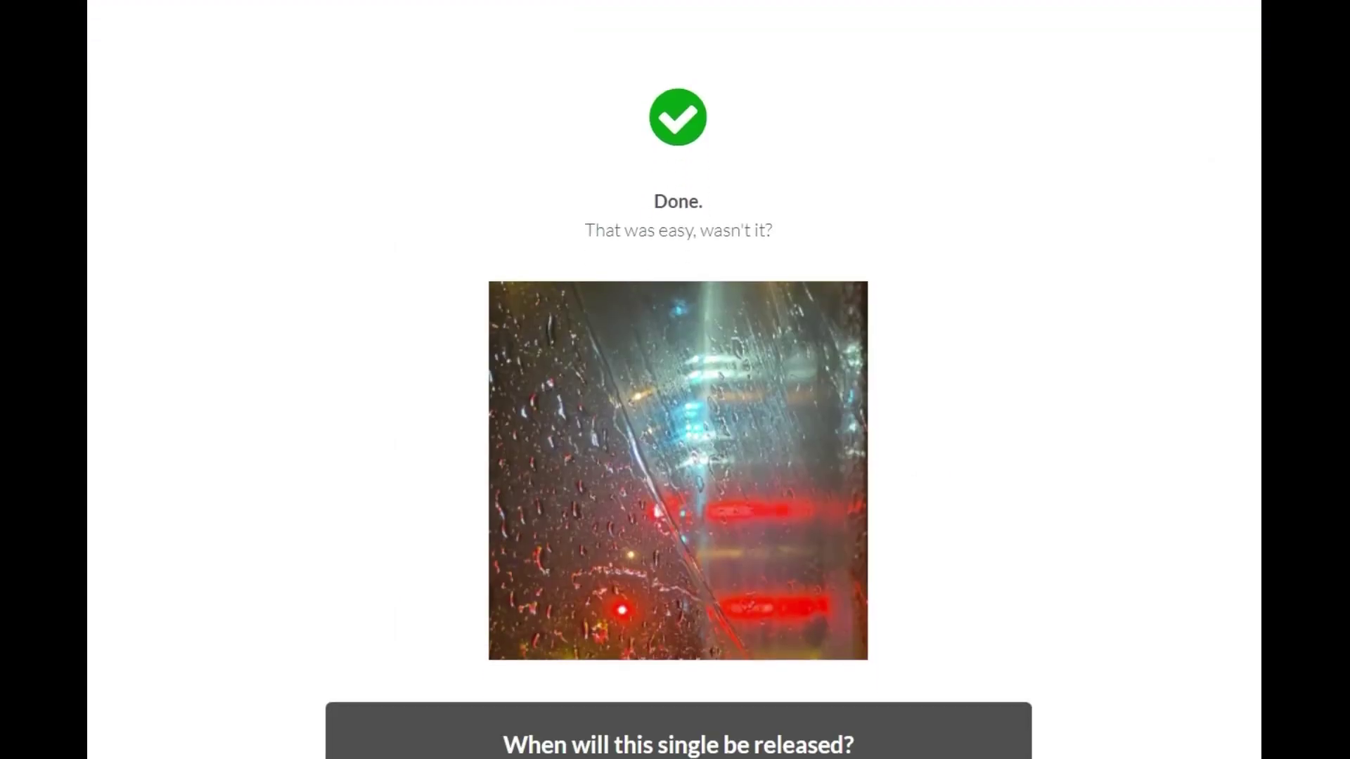
Step: Examine the completion page for release timing, music video uploads, pre-save link sharing, and the follow-up options
{"action": "scroll", "coordinate": [677, 380], "scroll_direction": "down", "scroll_amount": 7}
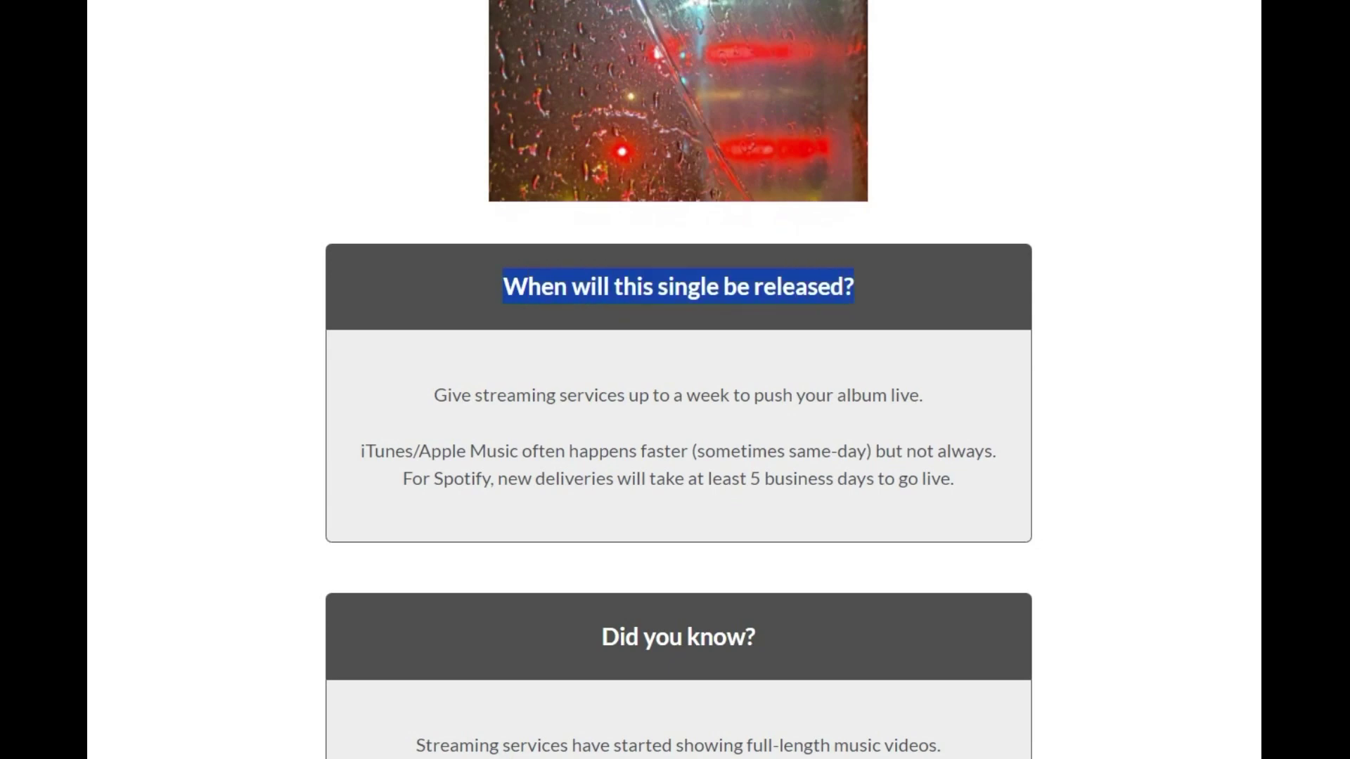
{"action": "scroll", "coordinate": [677, 379], "scroll_direction": "down", "scroll_amount": 2}
{"action": "left_click_drag", "start_coordinate": [451, 280], "coordinate": [954, 364]}
{"action": "left_click", "coordinate": [954, 364]}
{"action": "scroll", "coordinate": [677, 380], "scroll_direction": "down", "scroll_amount": 5}
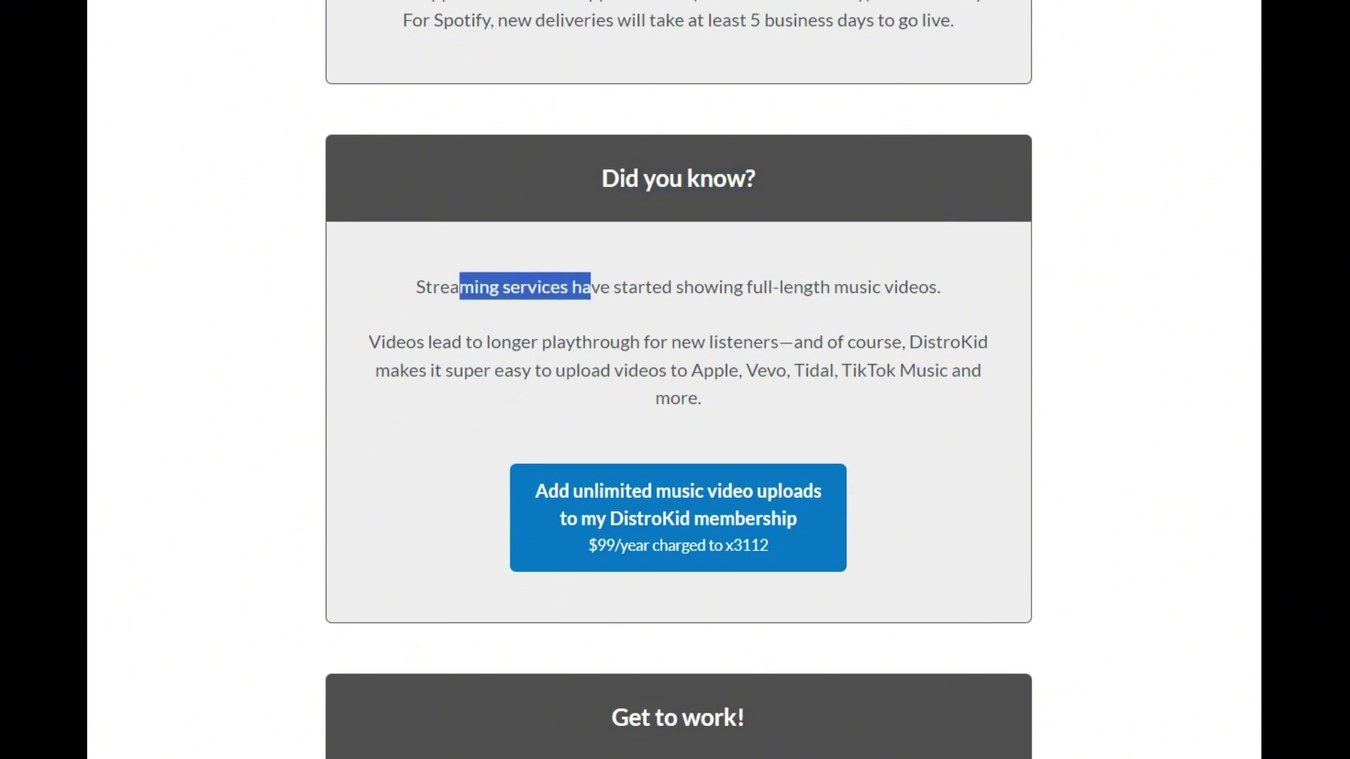
{"action": "scroll", "coordinate": [678, 379], "scroll_direction": "down", "scroll_amount": 3}
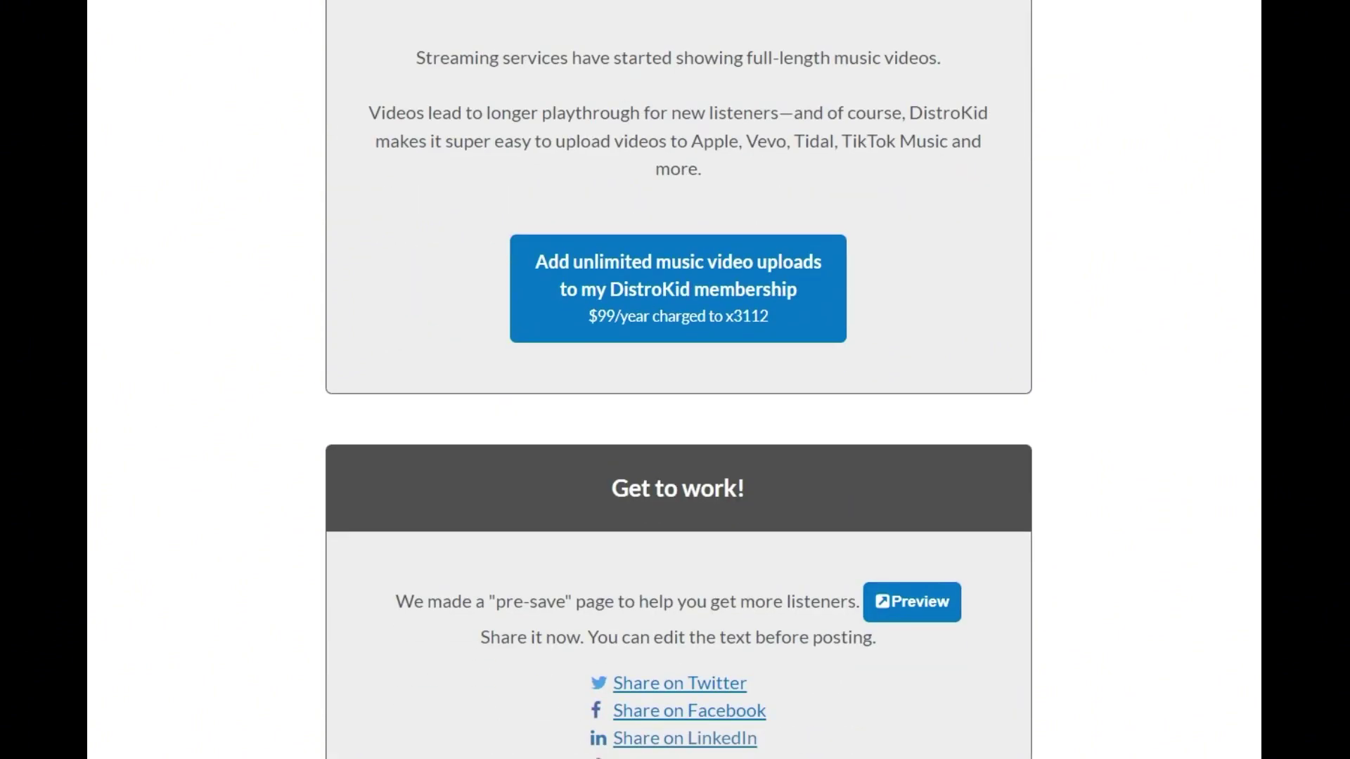
{"action": "scroll", "coordinate": [677, 380], "scroll_direction": "down", "scroll_amount": 3}
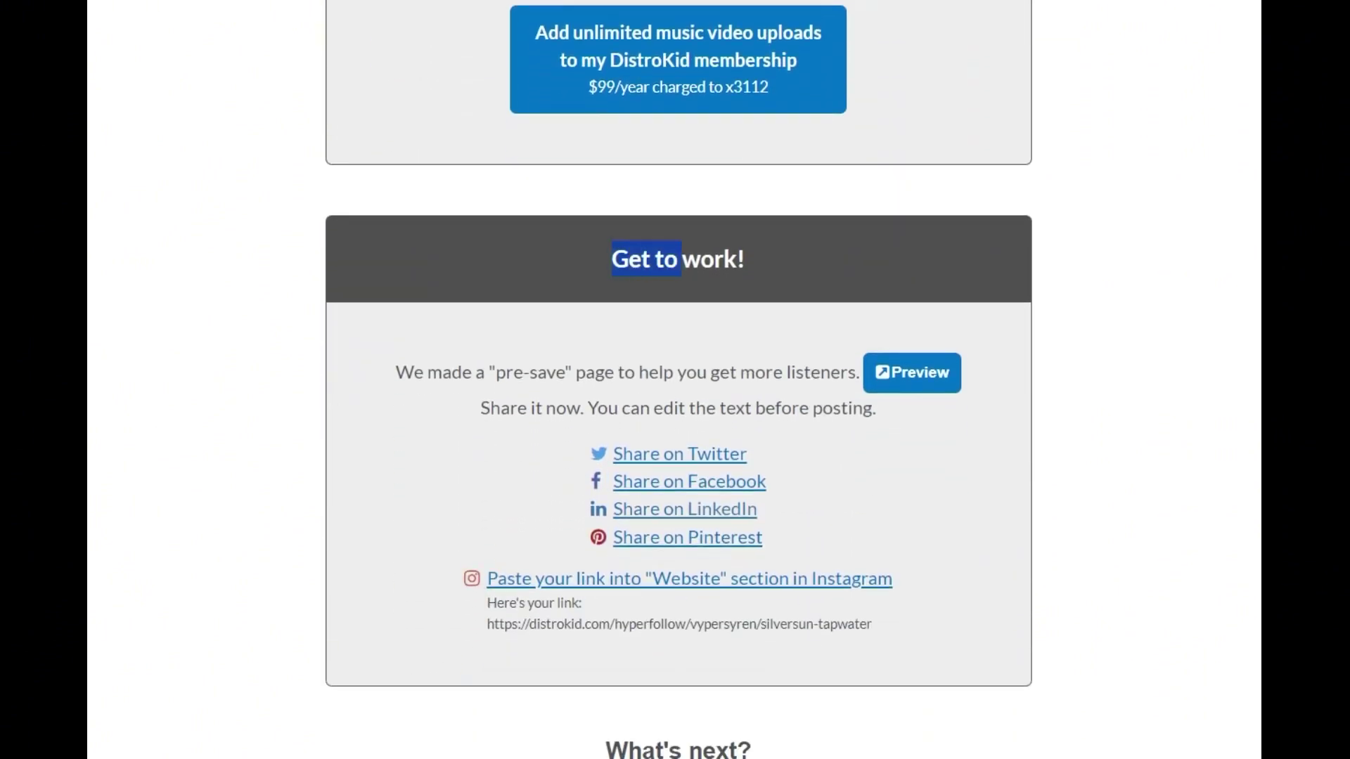
{"action": "scroll", "coordinate": [678, 379], "scroll_direction": "down", "scroll_amount": 2}
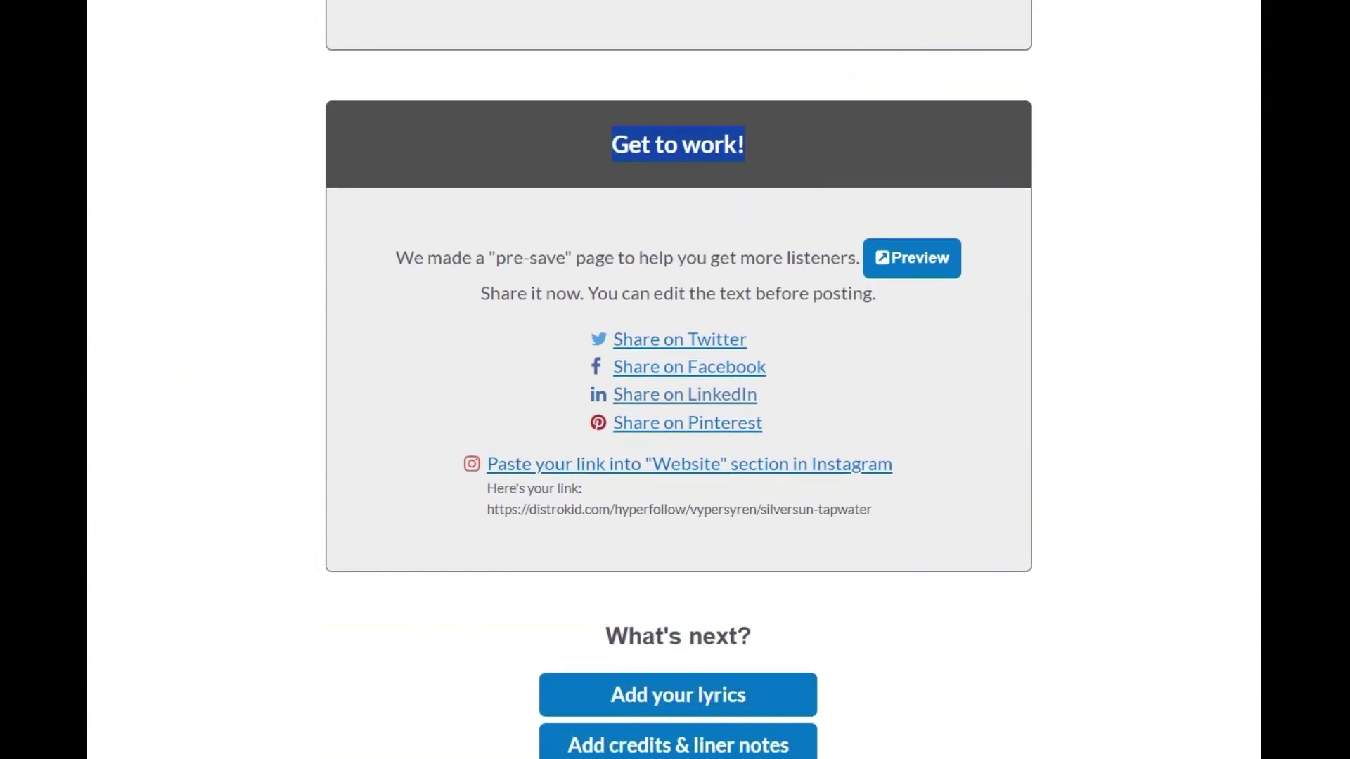
{"action": "scroll", "coordinate": [680, 379], "scroll_direction": "down", "scroll_amount": 5}
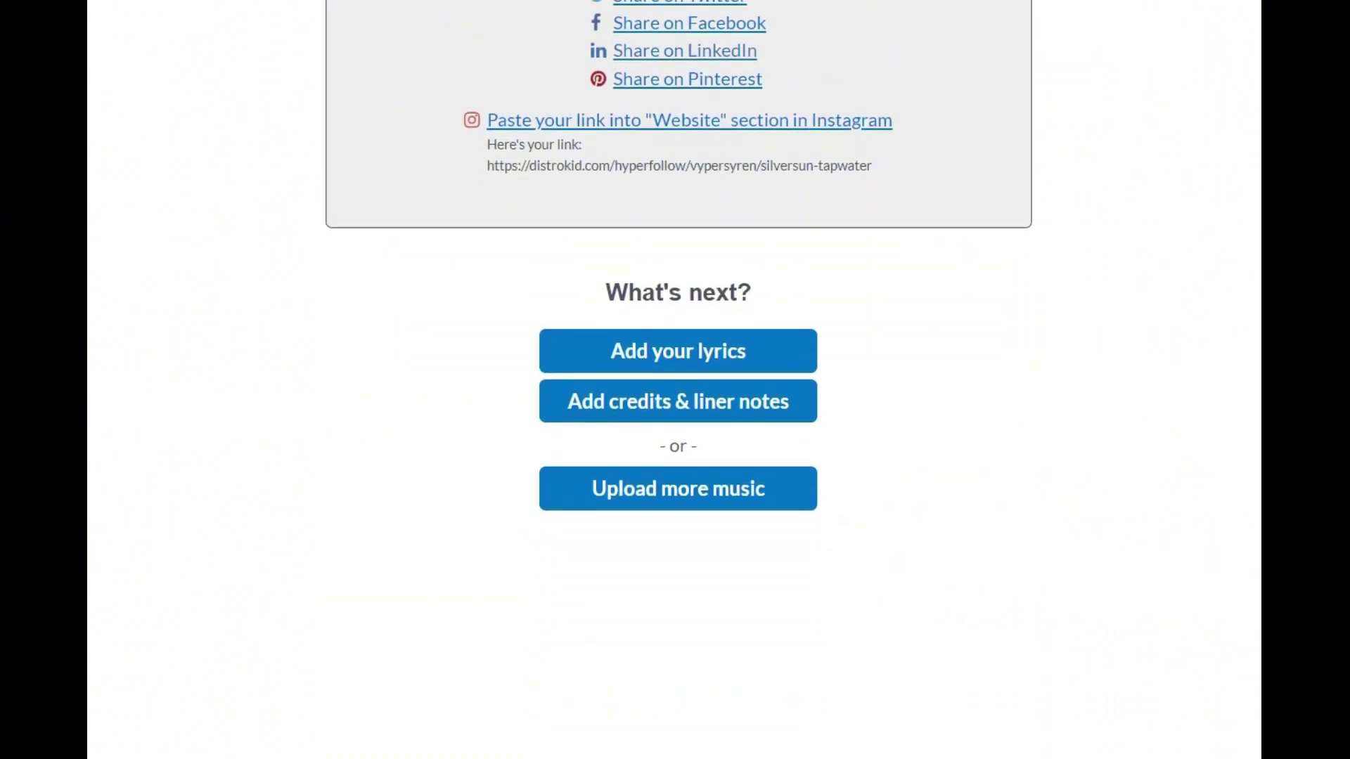